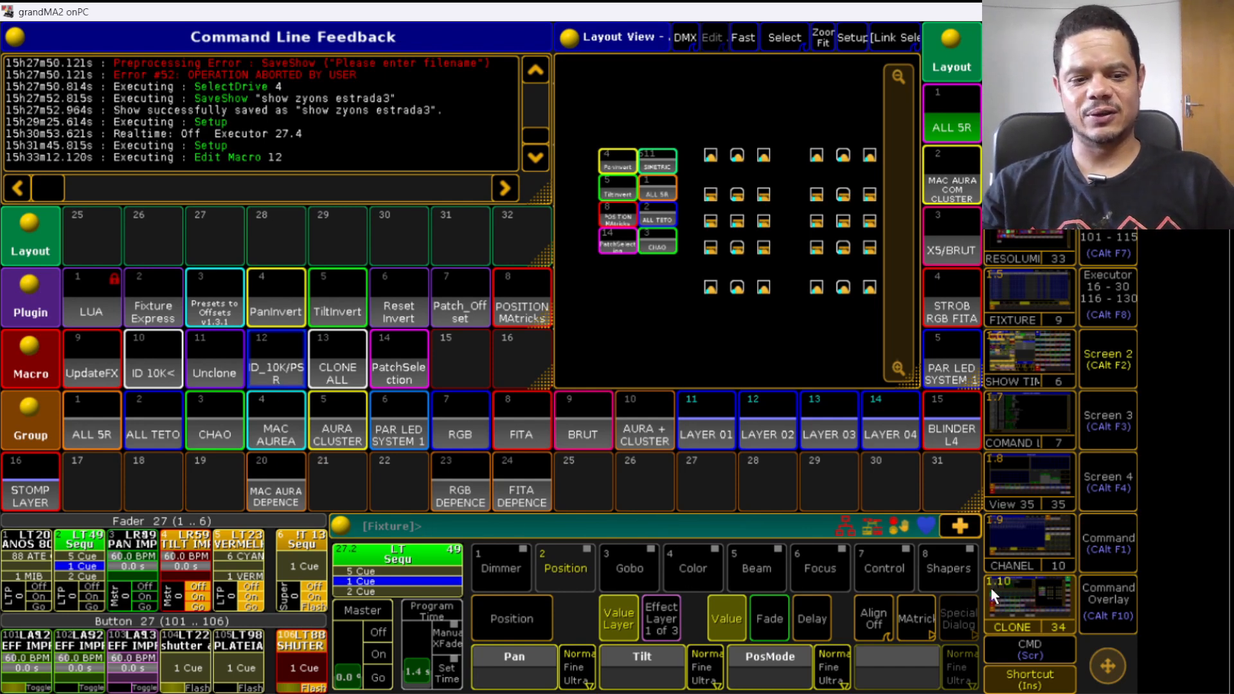
- Open the Patch & Fixture Schedule from Setup
left_click(1103, 544)
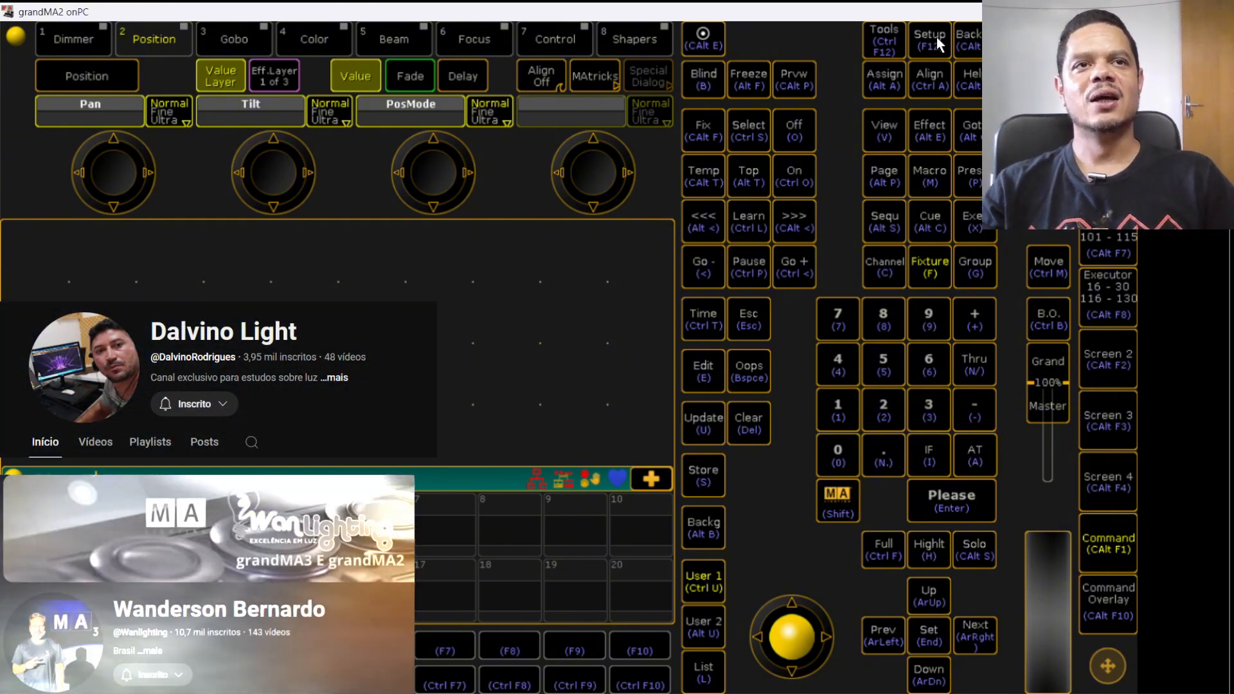
left_click(936, 38)
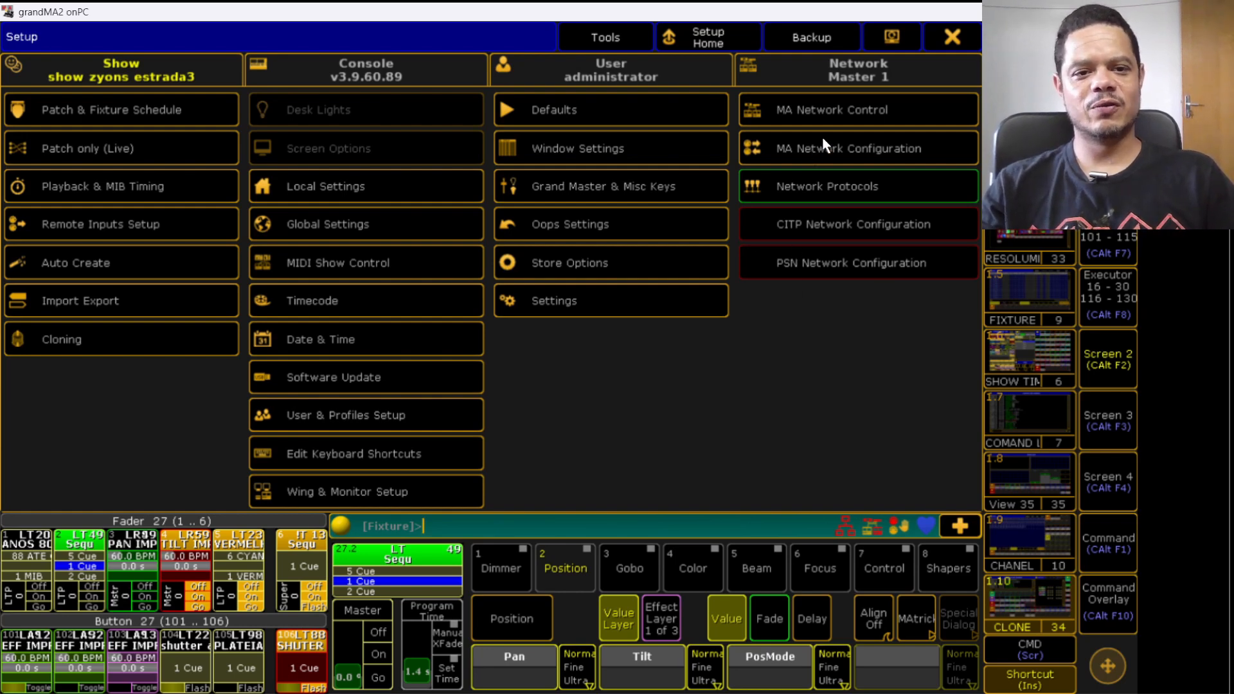
left_click(40, 103)
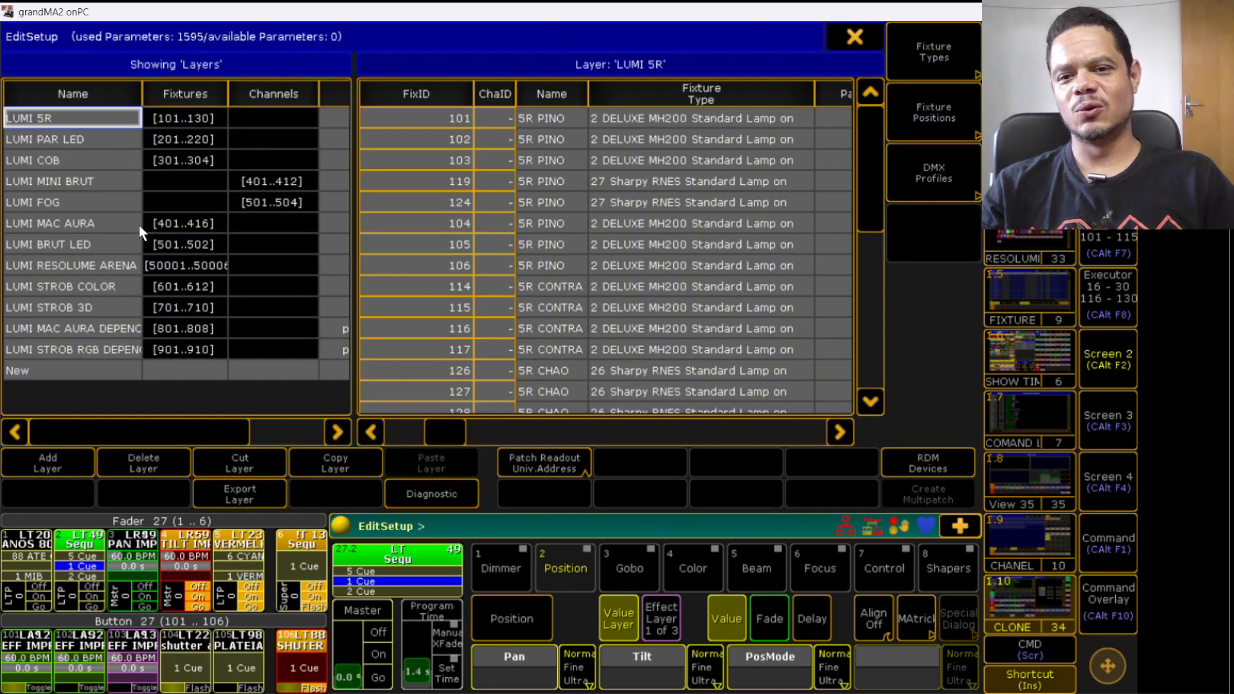
- Browse through the fixture layers to examine the fixture IDs each layer contains
left_click(457, 122)
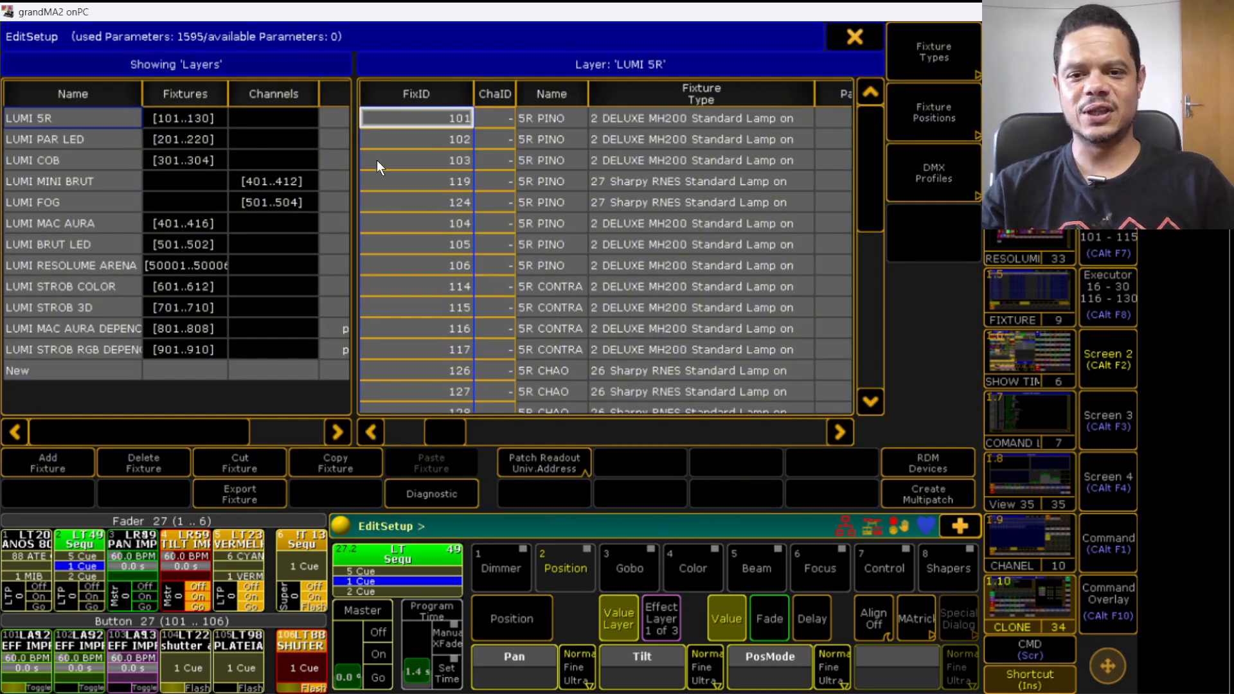
left_click(63, 140)
left_click(56, 159)
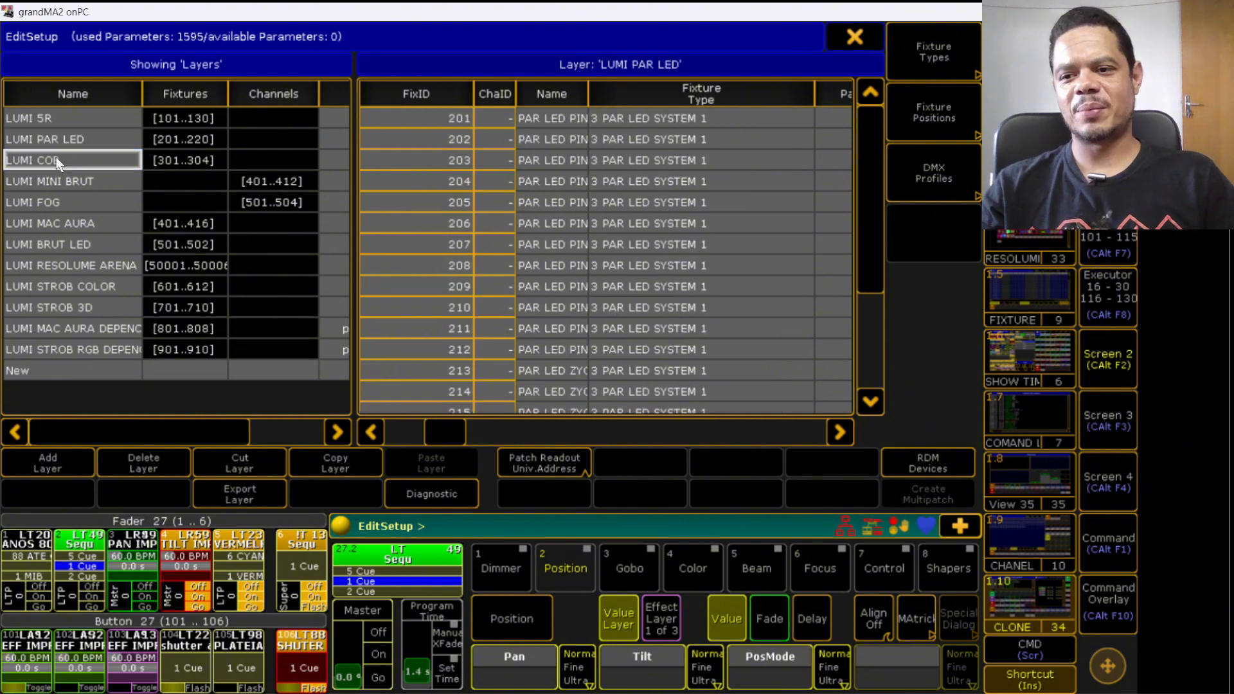
left_click(56, 141)
left_click(65, 122)
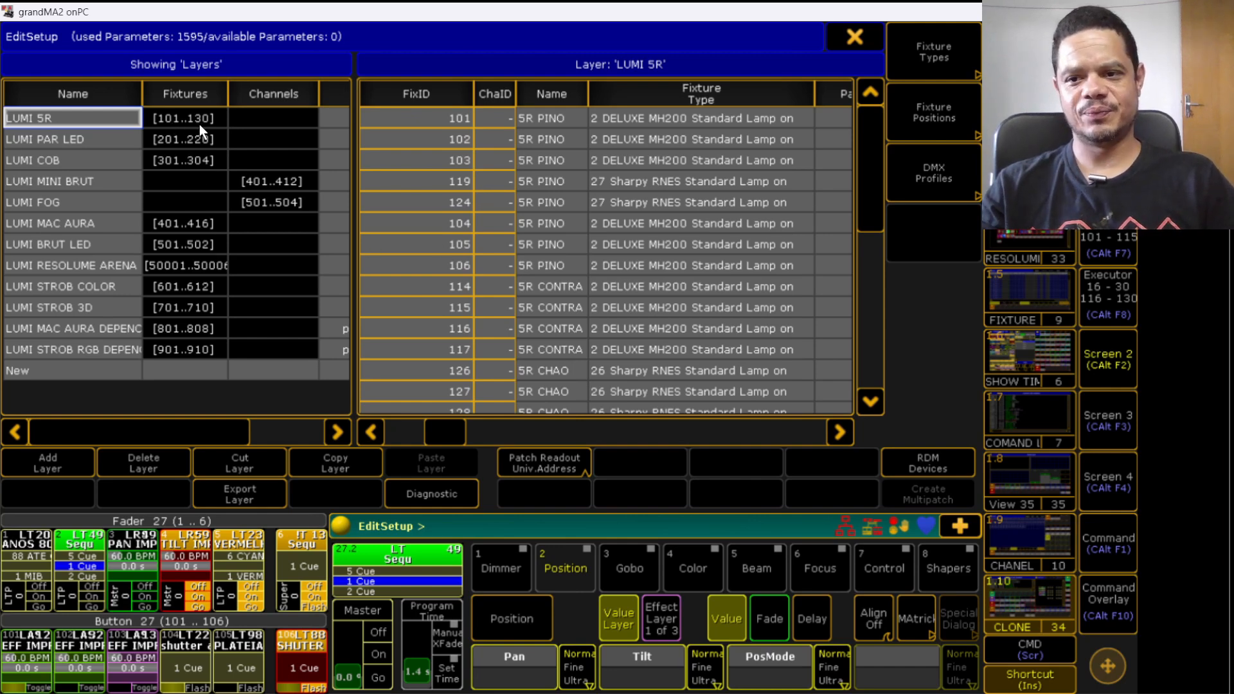
left_click(92, 141)
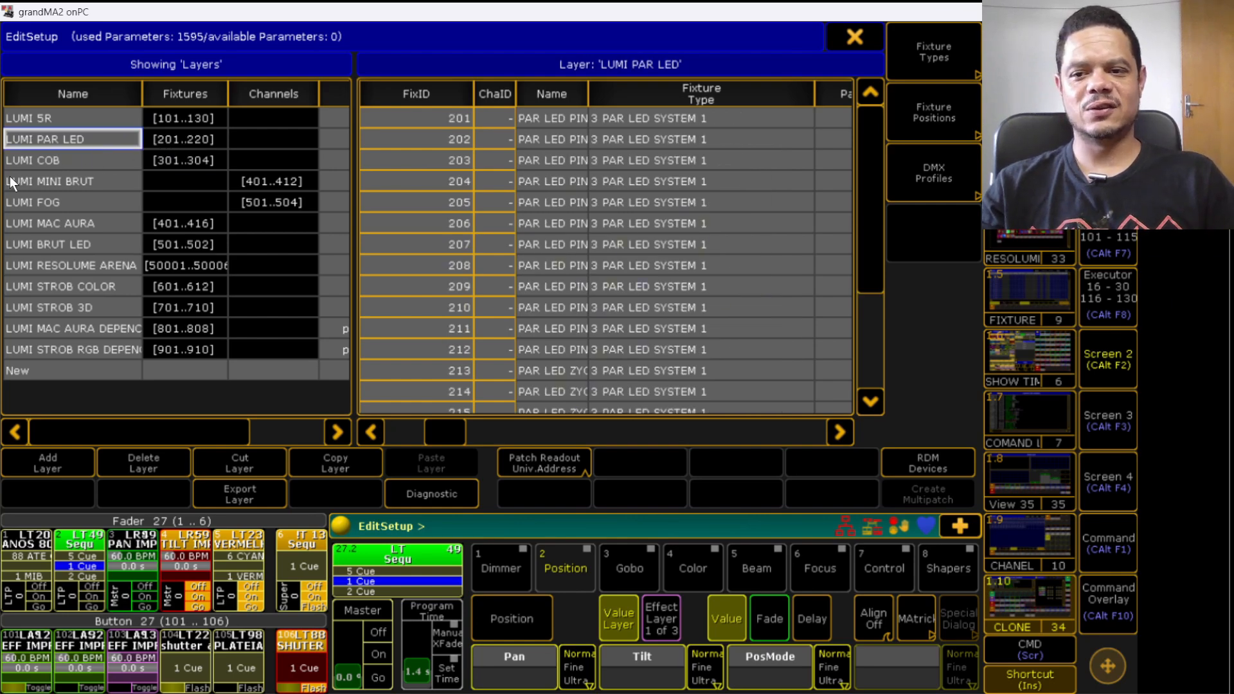
left_click(93, 222)
left_click(83, 244)
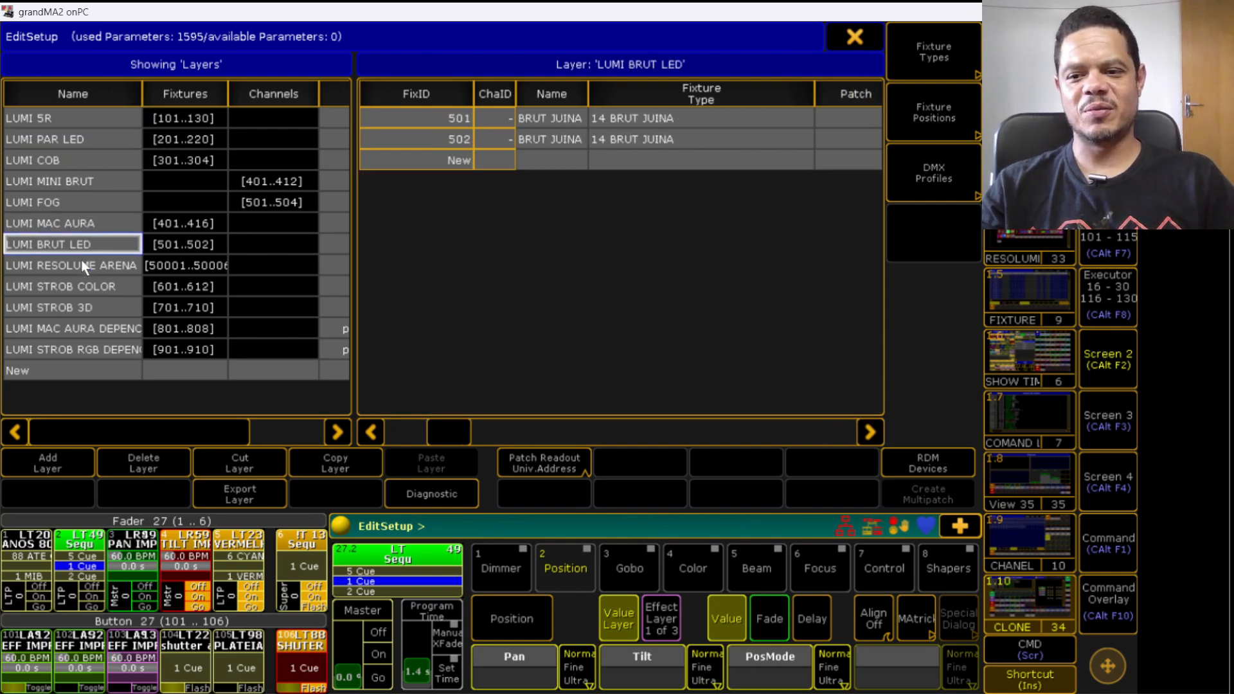
left_click(80, 268)
left_click(75, 289)
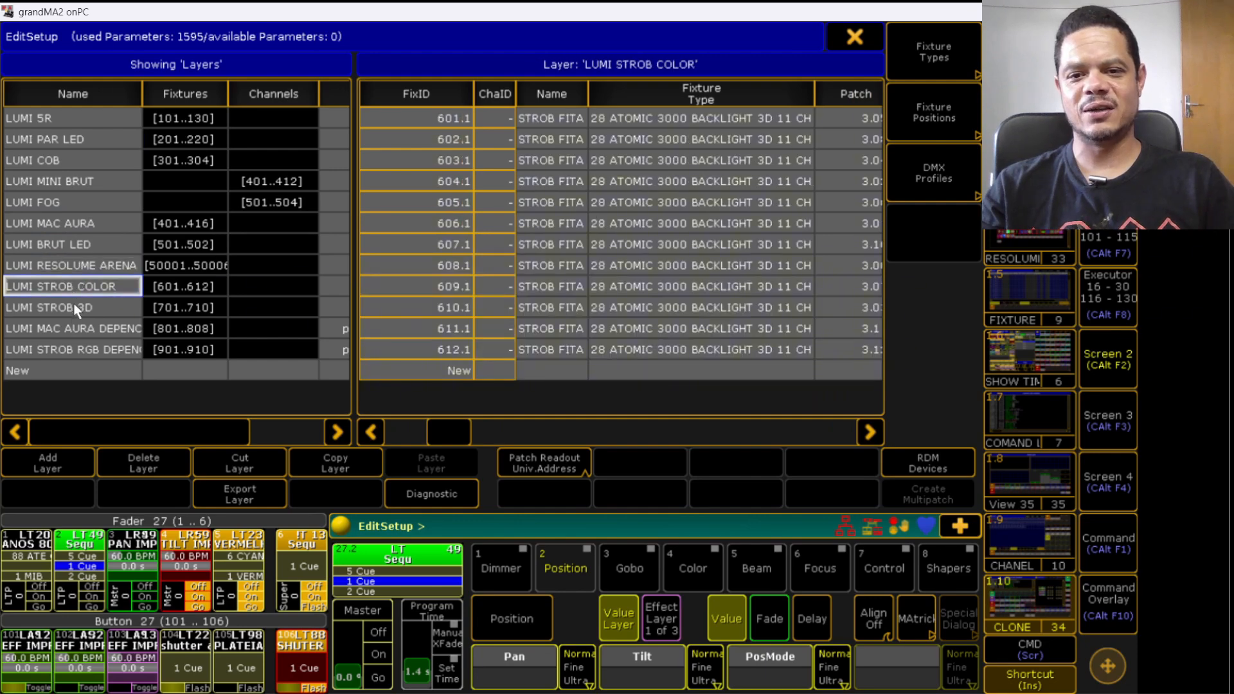
left_click(75, 266)
left_click(74, 244)
left_click(63, 114)
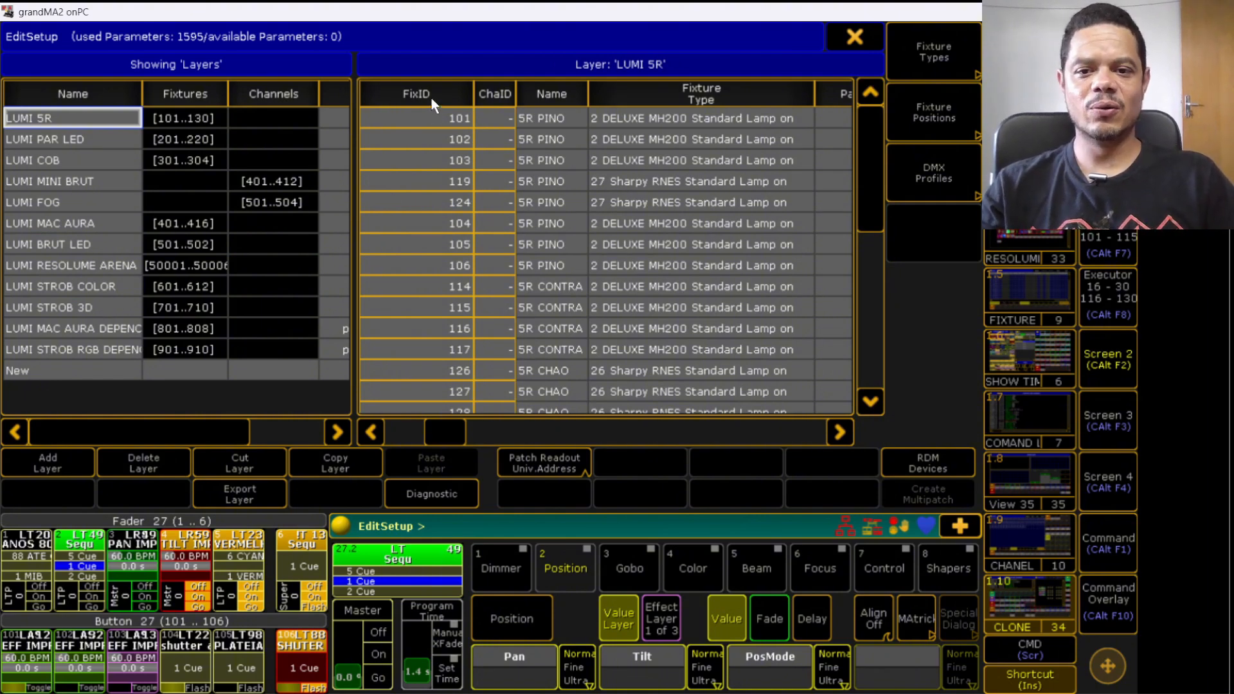
left_click(432, 103)
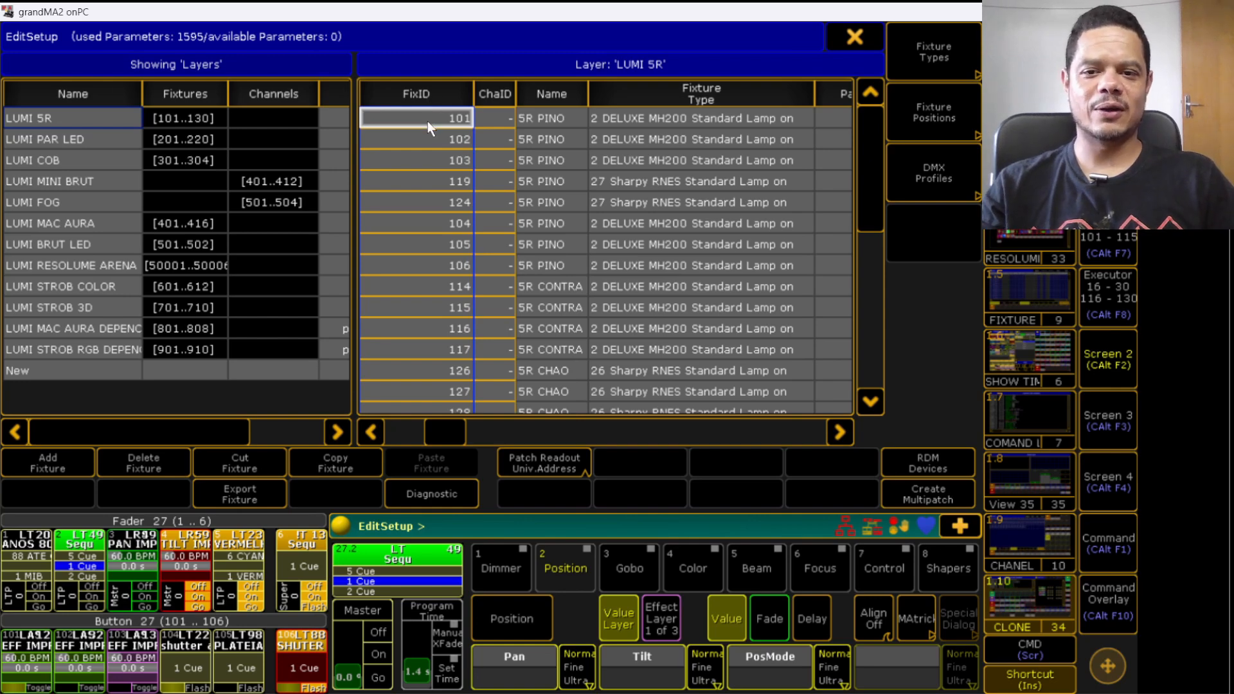
left_click(427, 121)
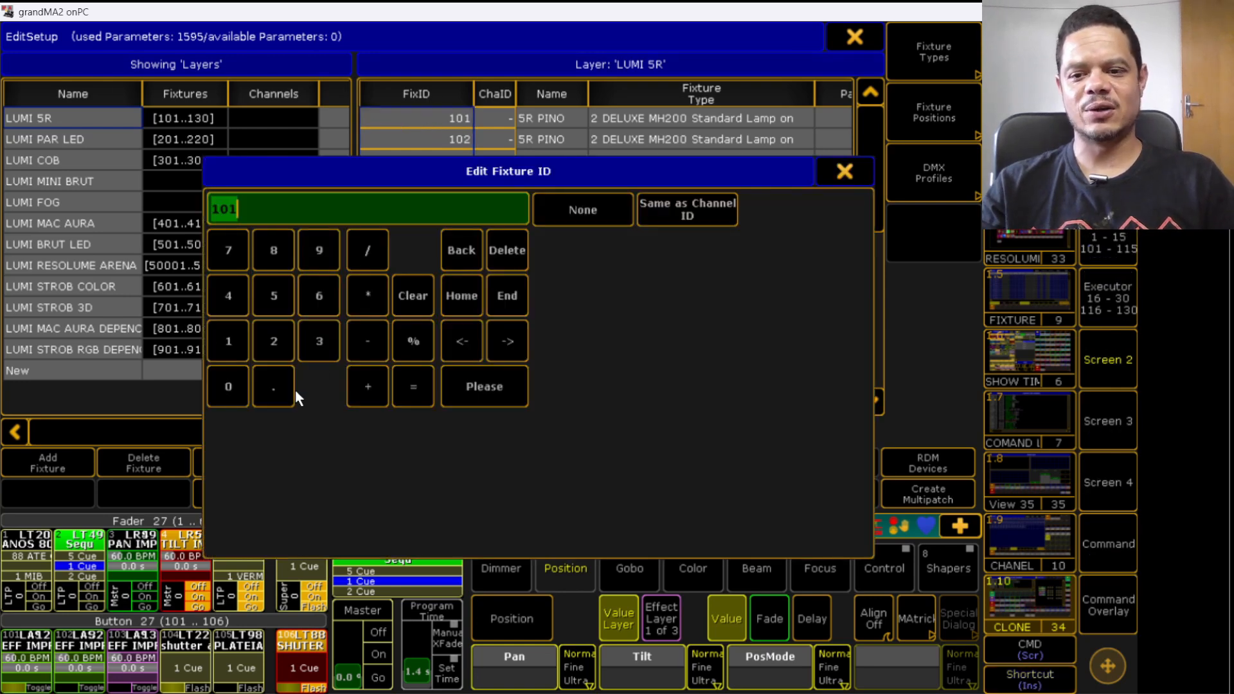
left_click(231, 349)
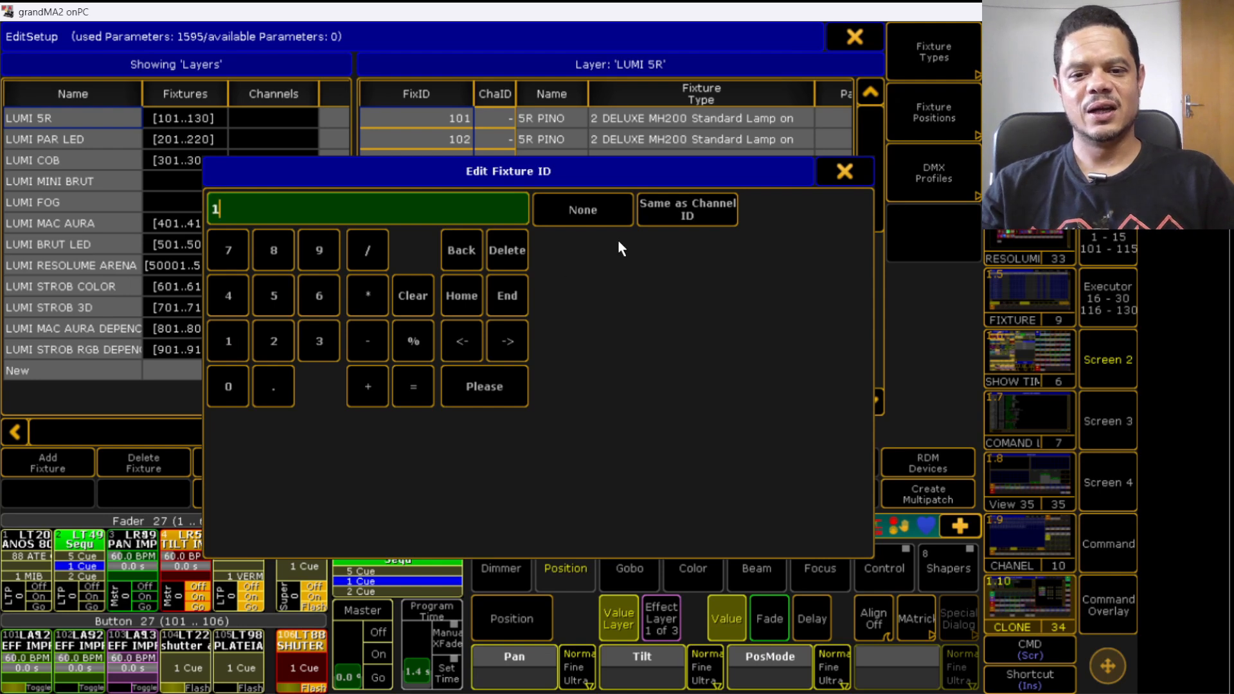
left_click(841, 173)
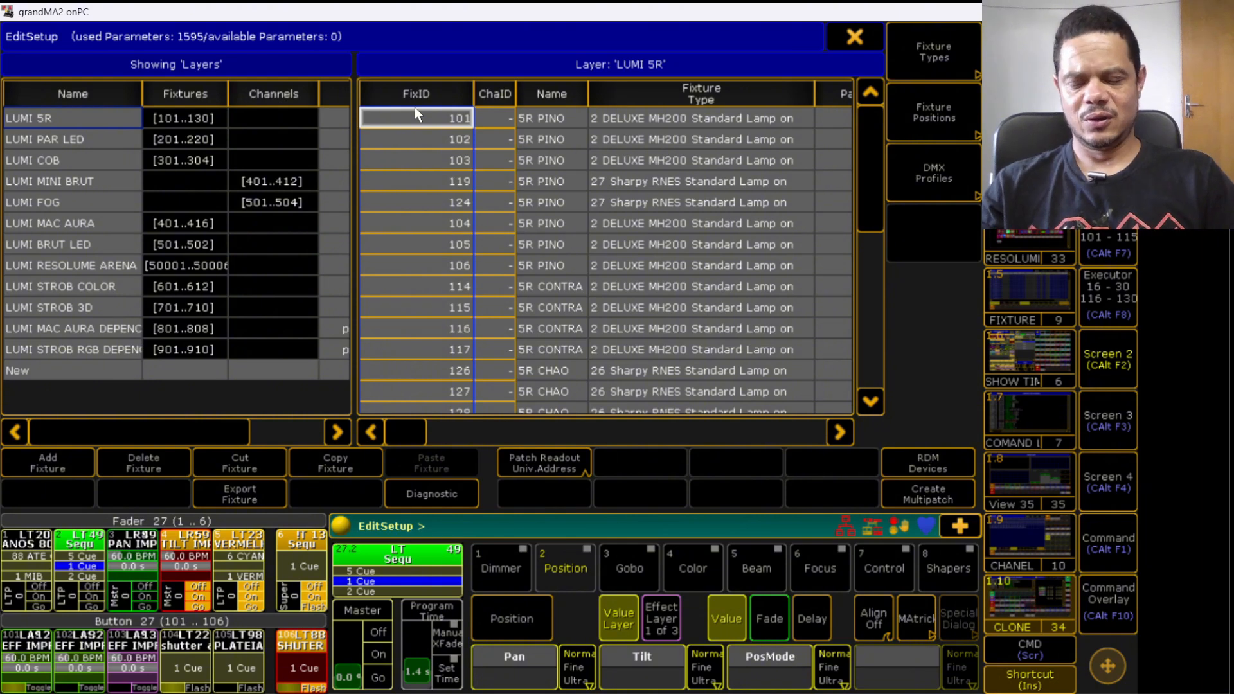
- Renumber the fixture IDs of the LUMI 5R layer so they start at 10101
left_click_drag(472, 97, 466, 96)
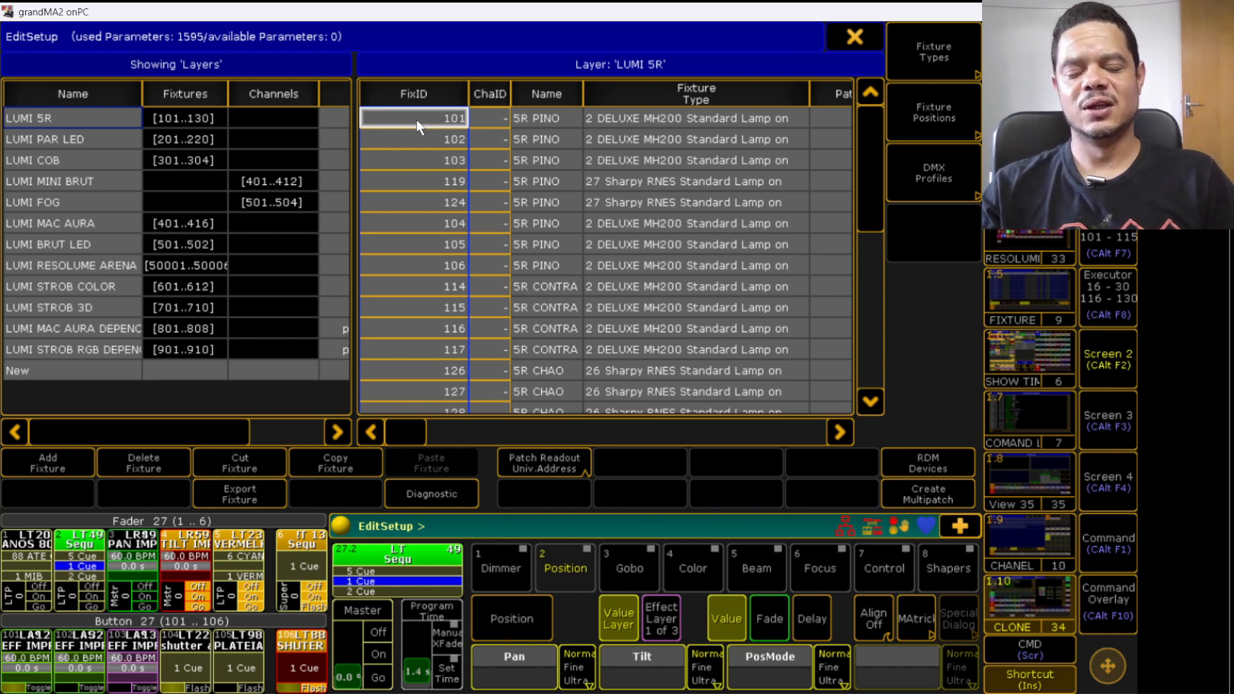
left_click(67, 139)
left_click(61, 160)
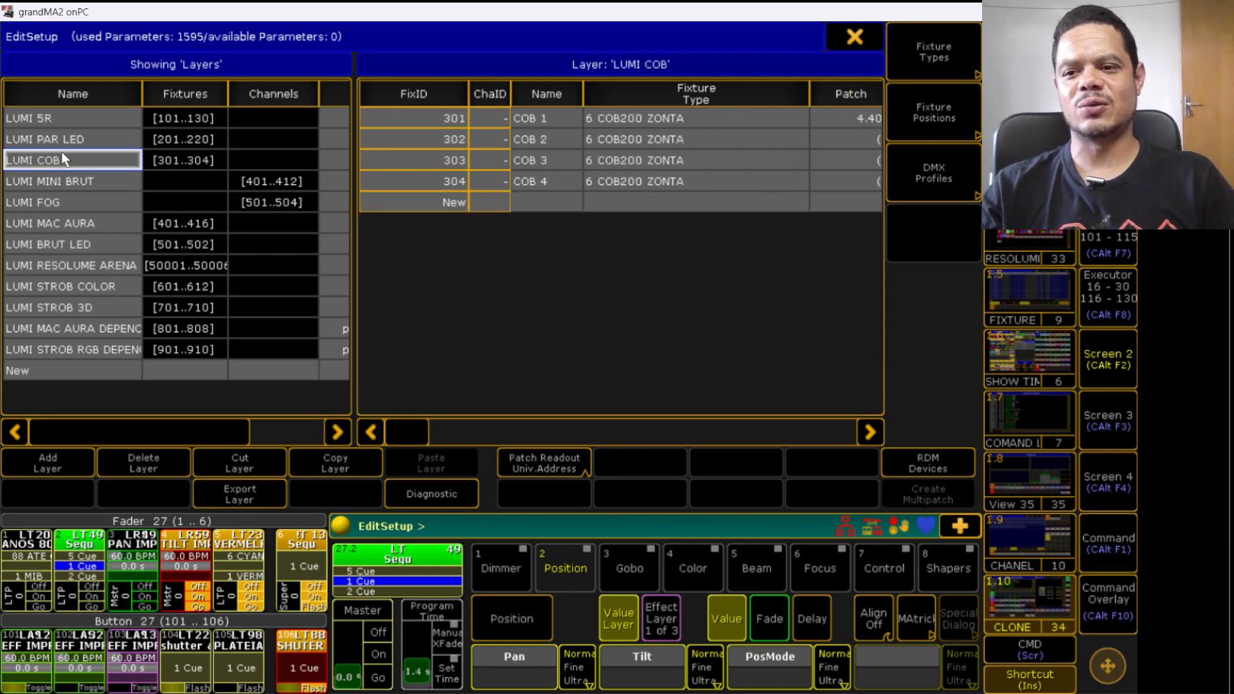
left_click(62, 139)
left_click(63, 118)
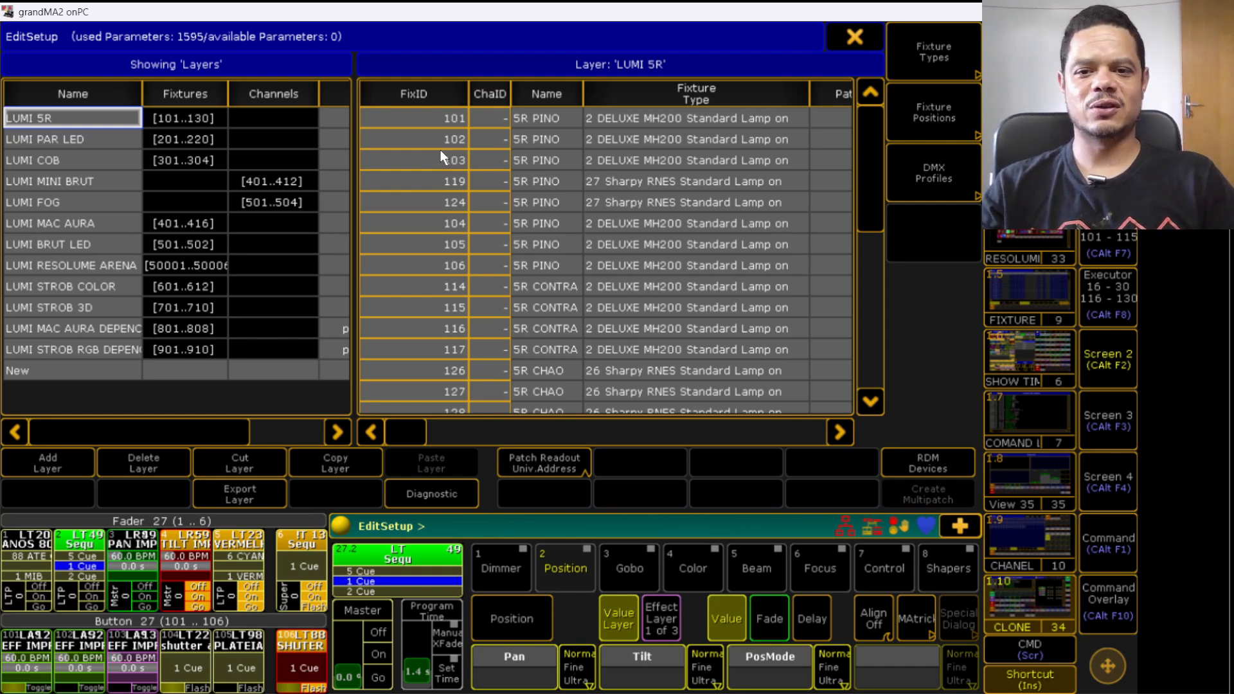
left_click(436, 96)
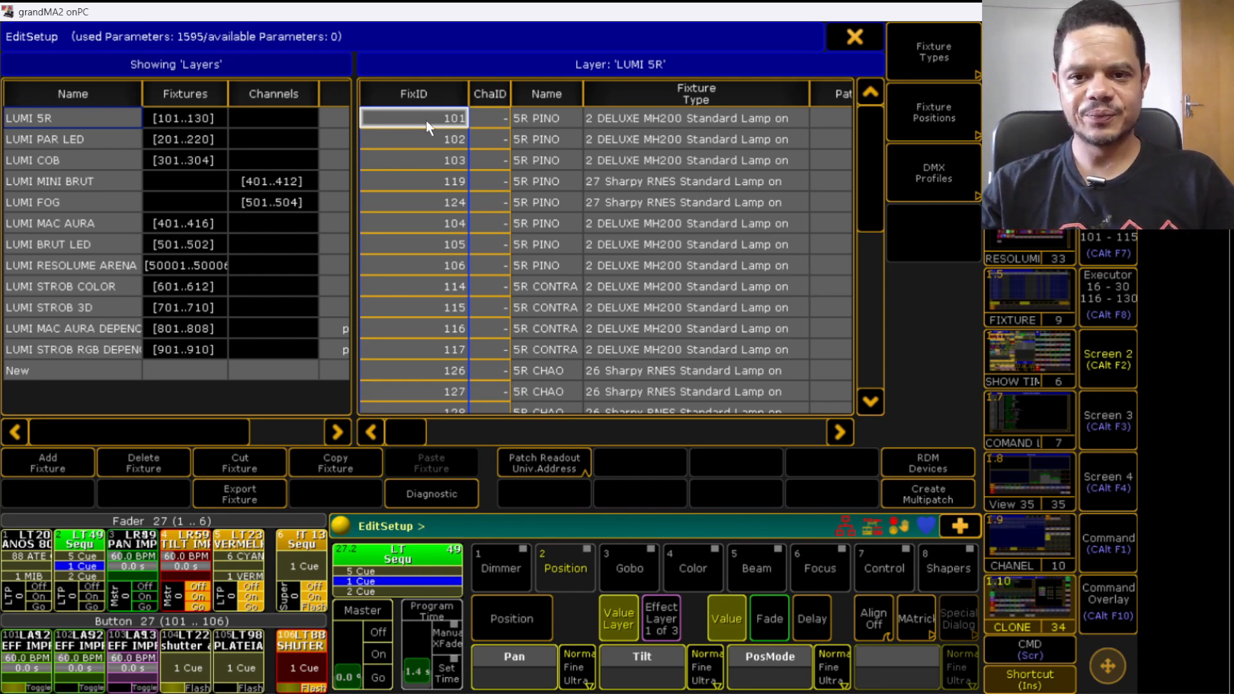
left_click(426, 121)
left_click(228, 341)
left_click(234, 373)
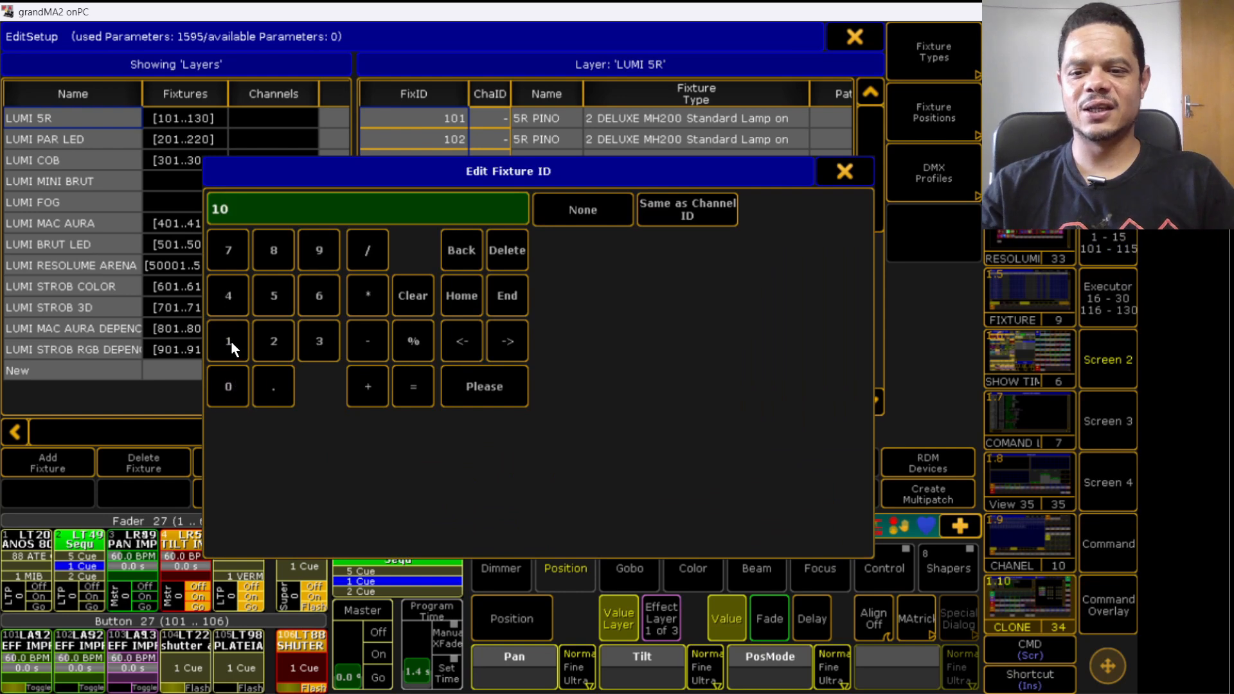
left_click(232, 342)
left_click(226, 387)
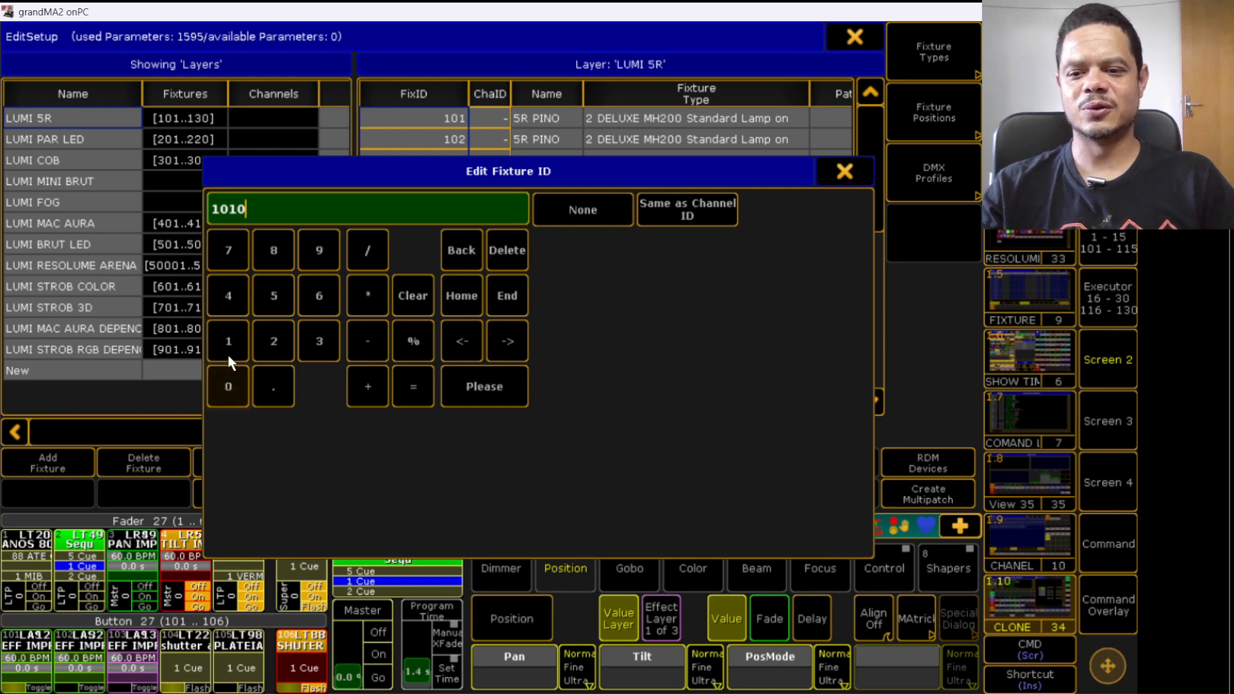
left_click(228, 341)
left_click(488, 389)
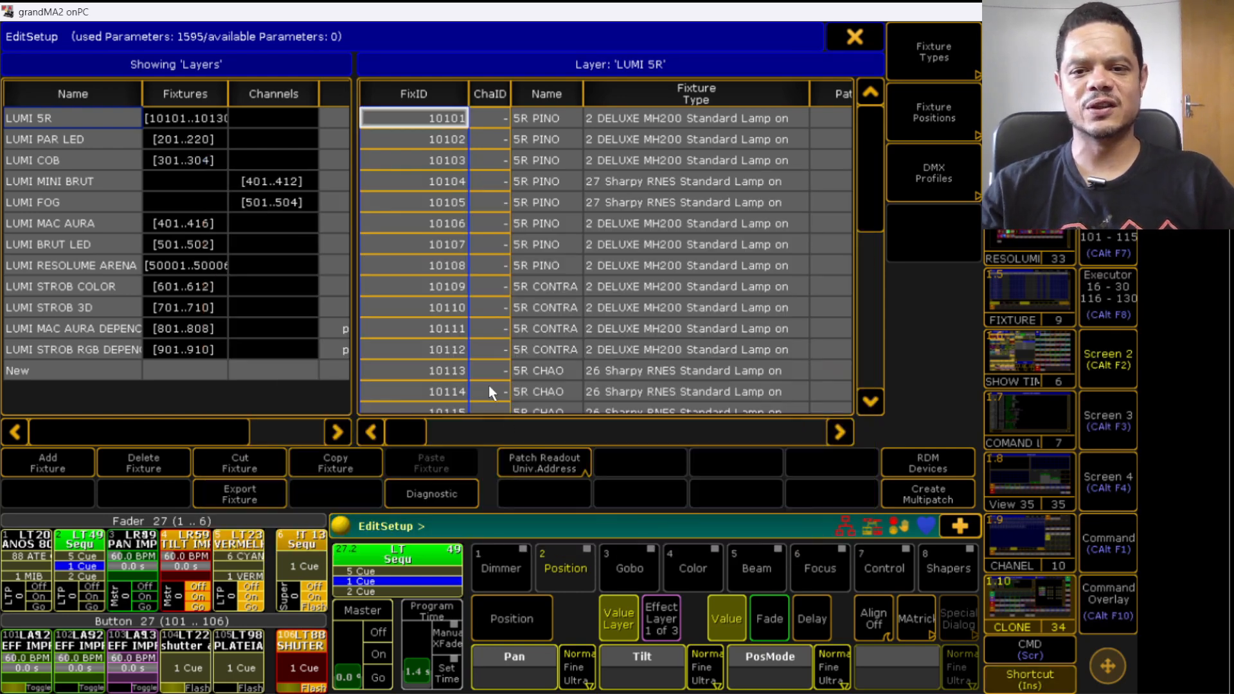
- Check the LUMI PAR LED and LUMI 5R layers, then close the fixture schedule and Setup
left_click(85, 140)
left_click(392, 119)
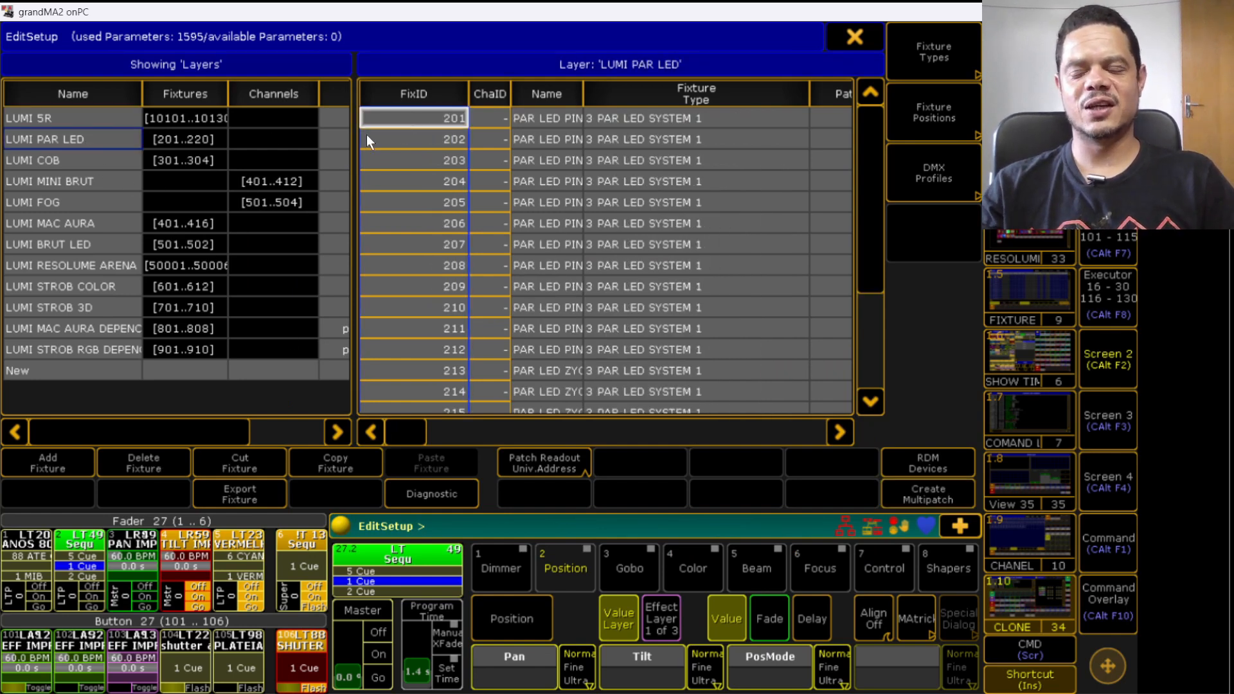
left_click(56, 119)
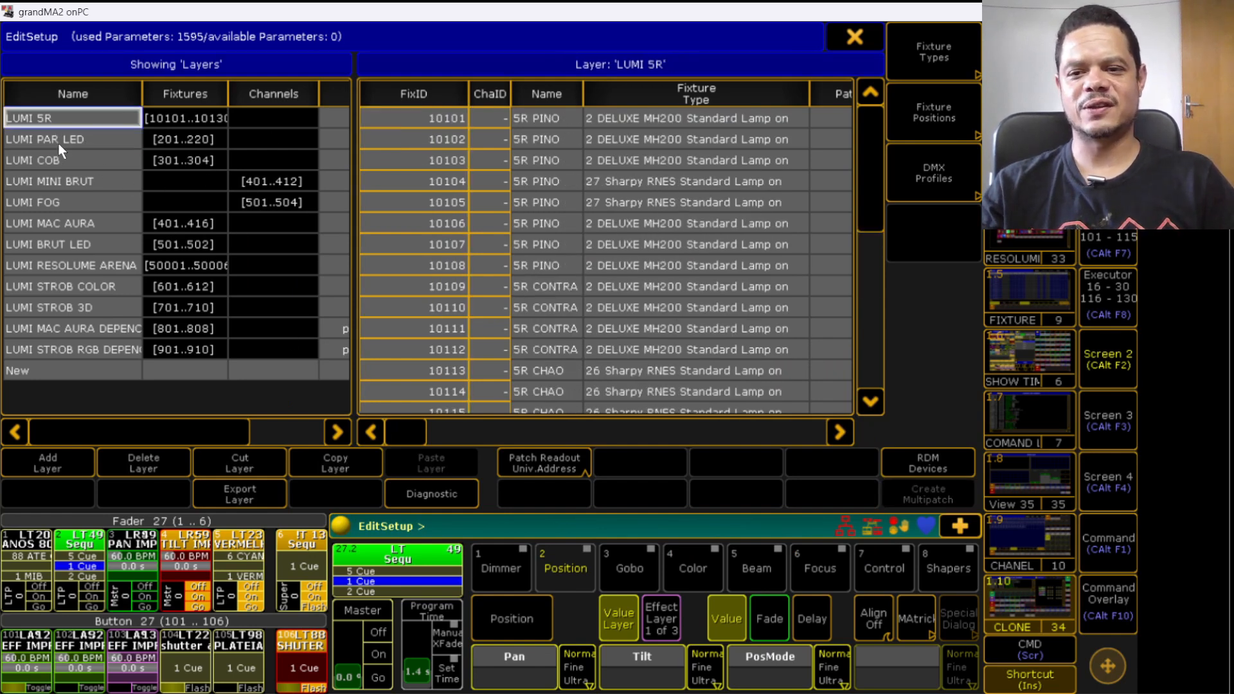
left_click(856, 38)
left_click(484, 395)
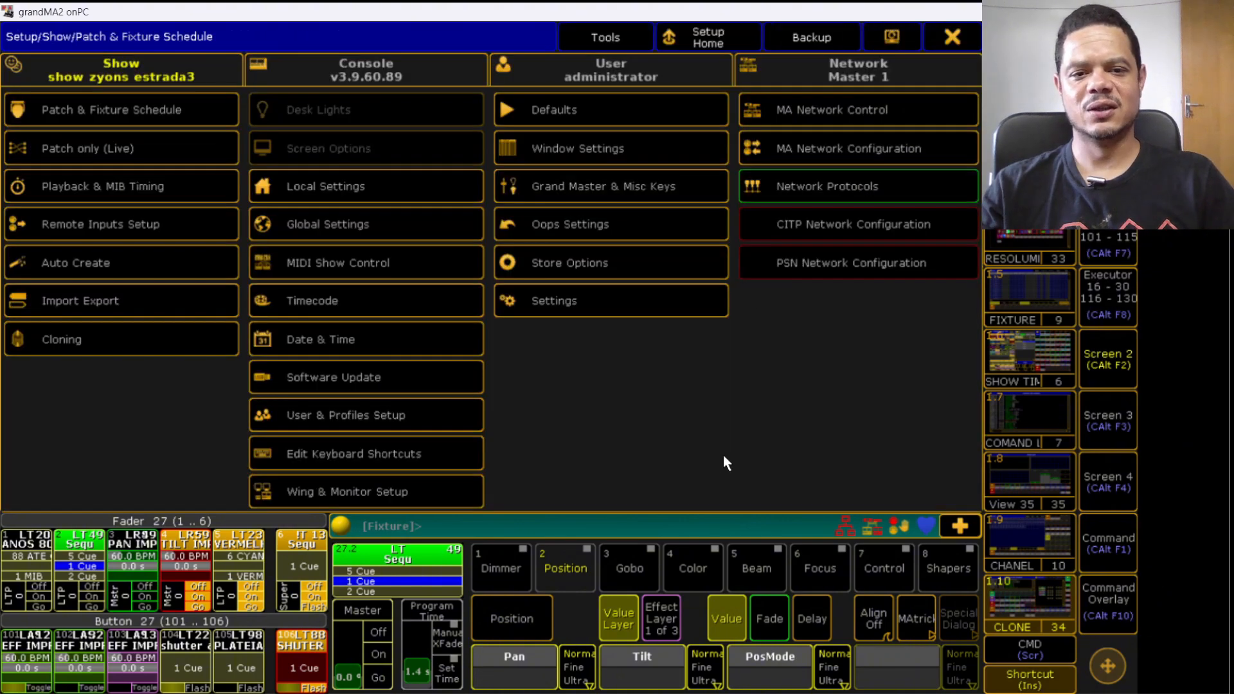
left_click(953, 37)
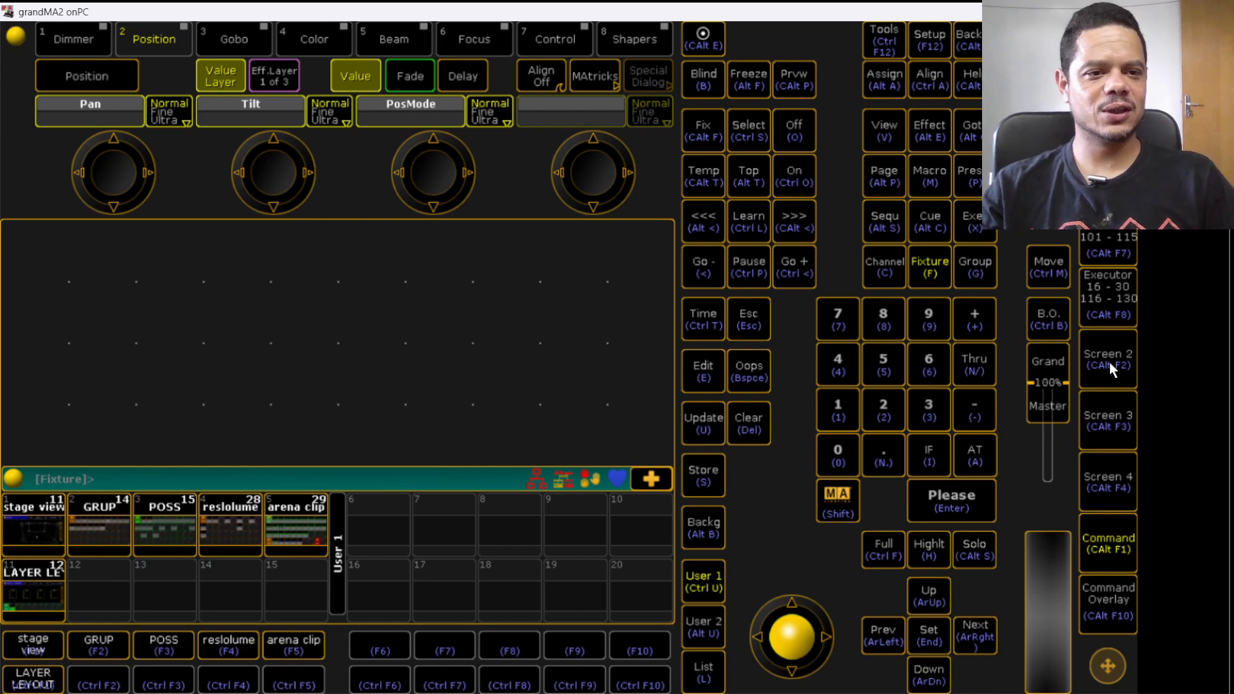
- Open the Load Show dialog from the Backup menu
left_click(1115, 384)
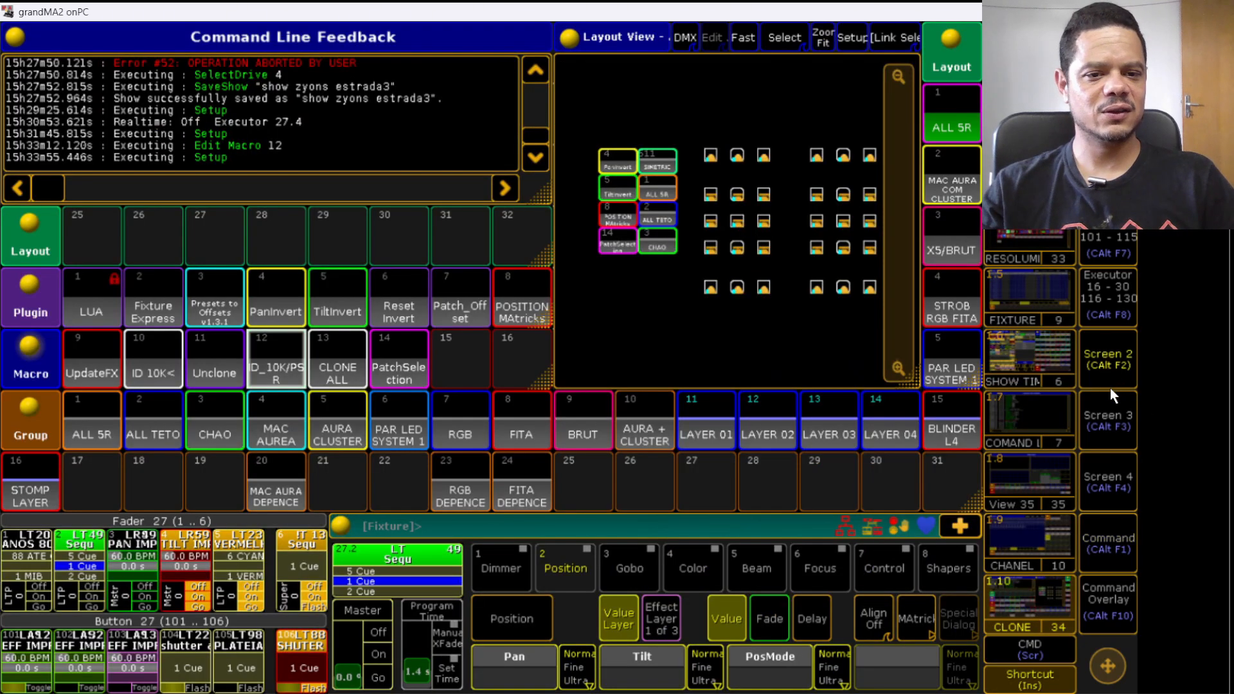
left_click(1113, 529)
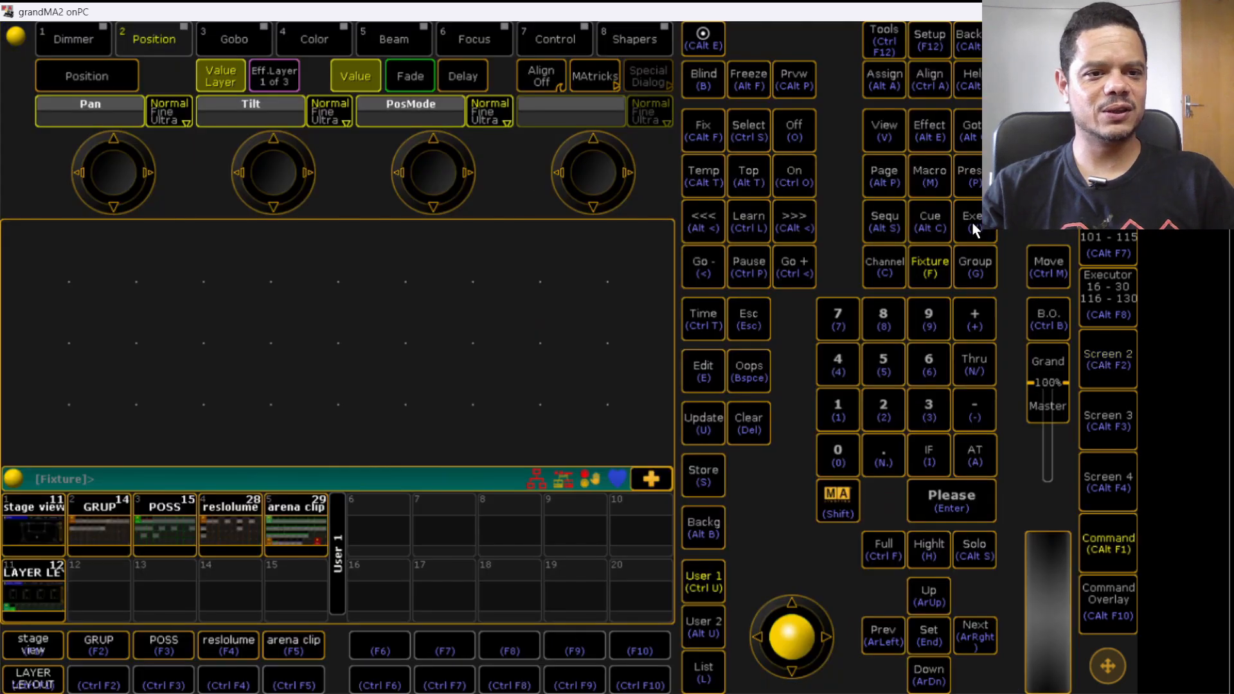
left_click(928, 36)
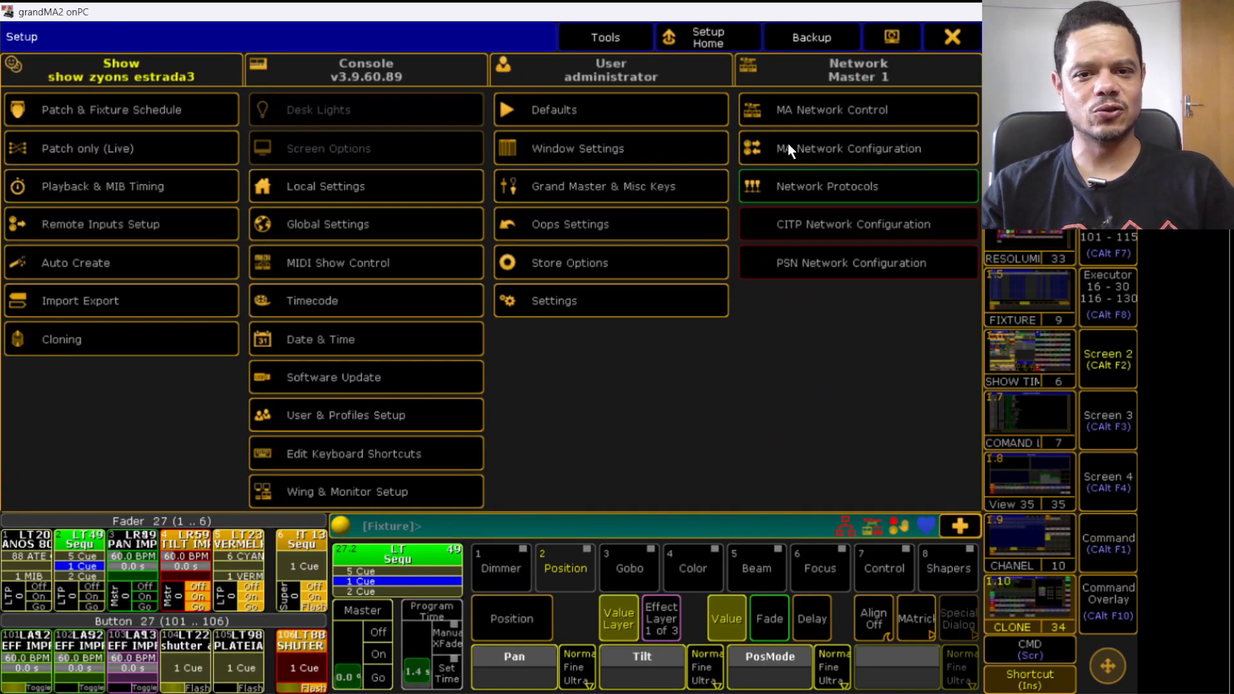
left_click(952, 41)
left_click(962, 40)
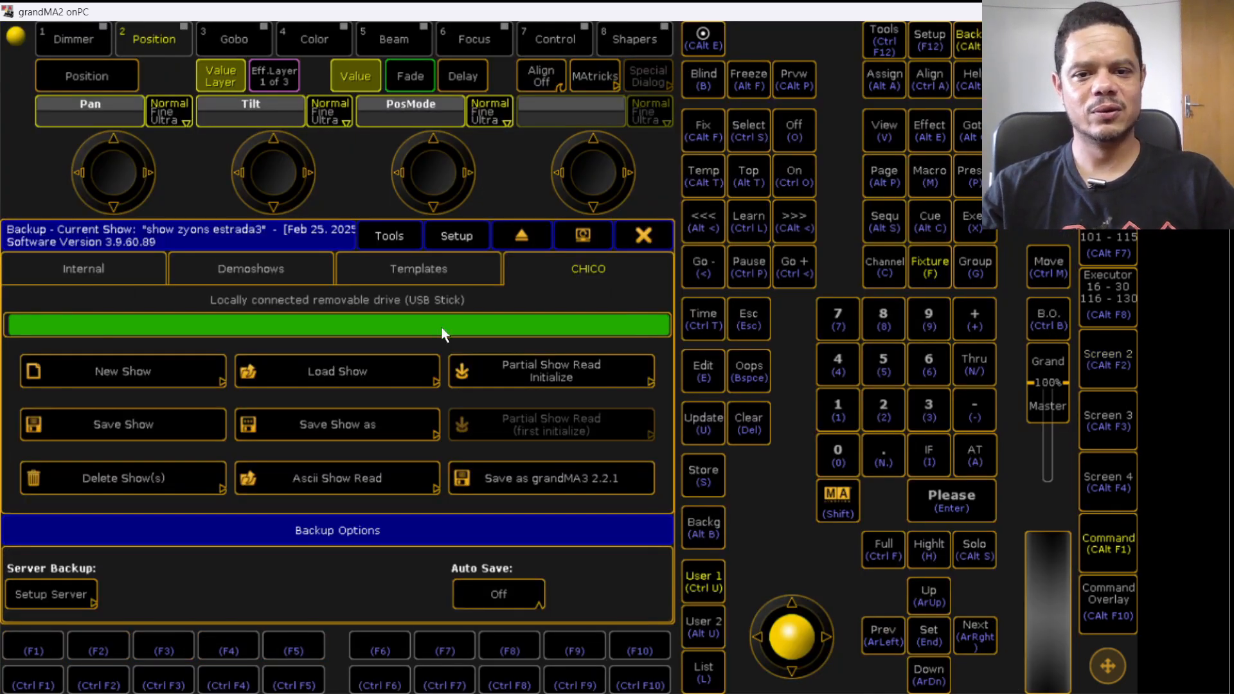
left_click(313, 374)
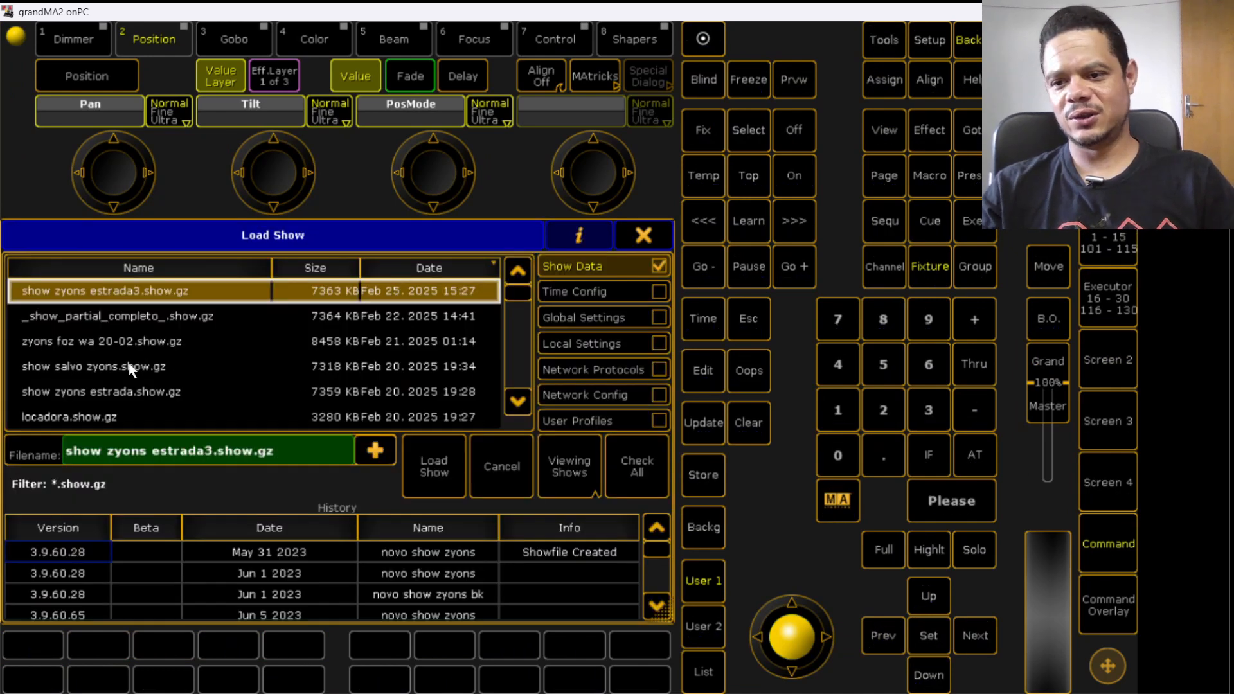
- Load the show file locadora.show.gz with all data options checked
scroll(192, 348, "down", 2)
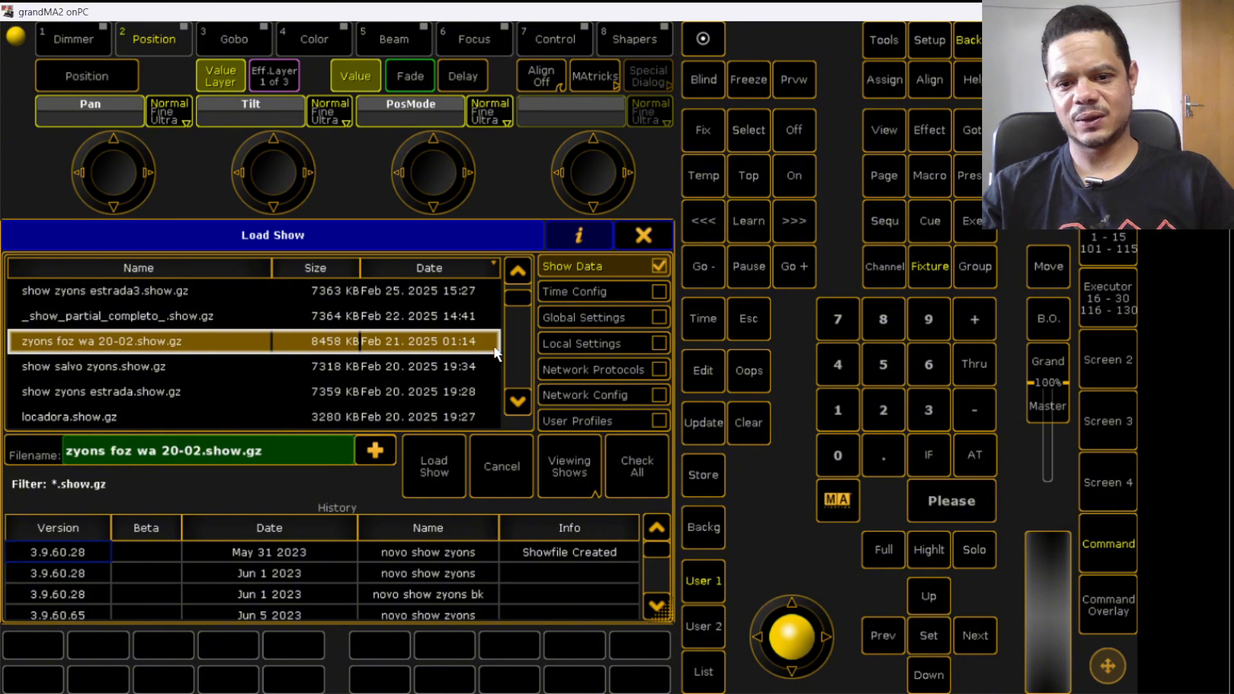
left_click_drag(519, 300, 516, 325)
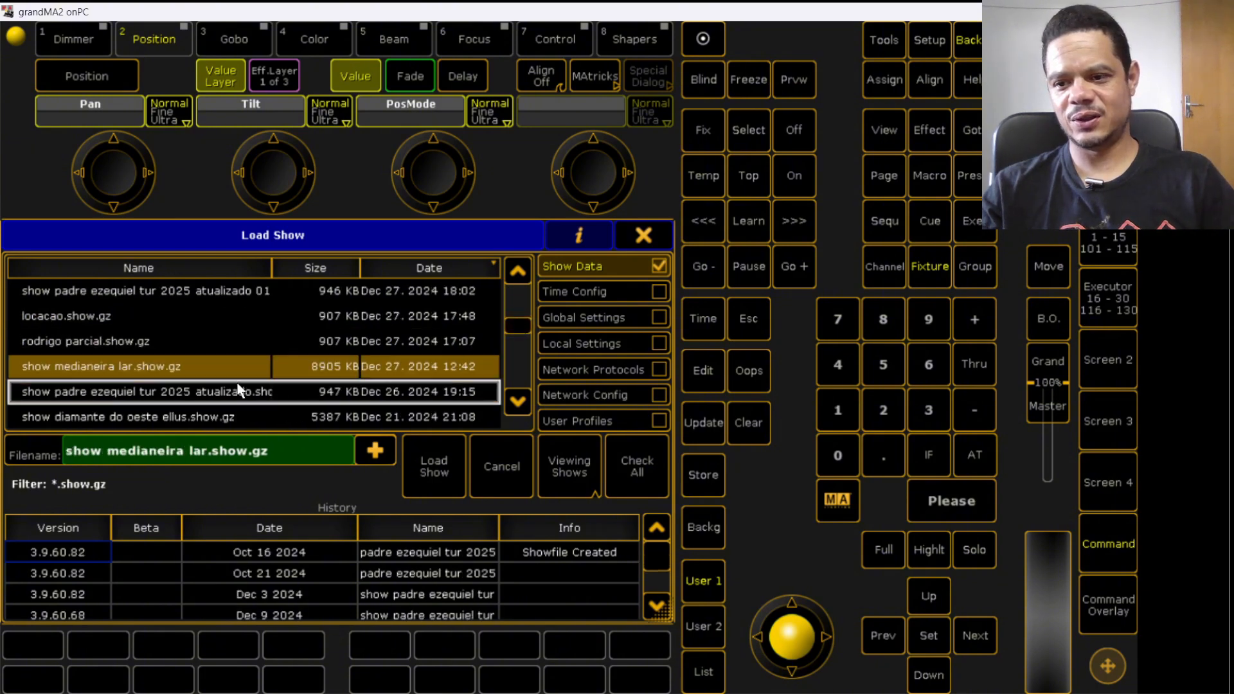
scroll(169, 381, "down", 3)
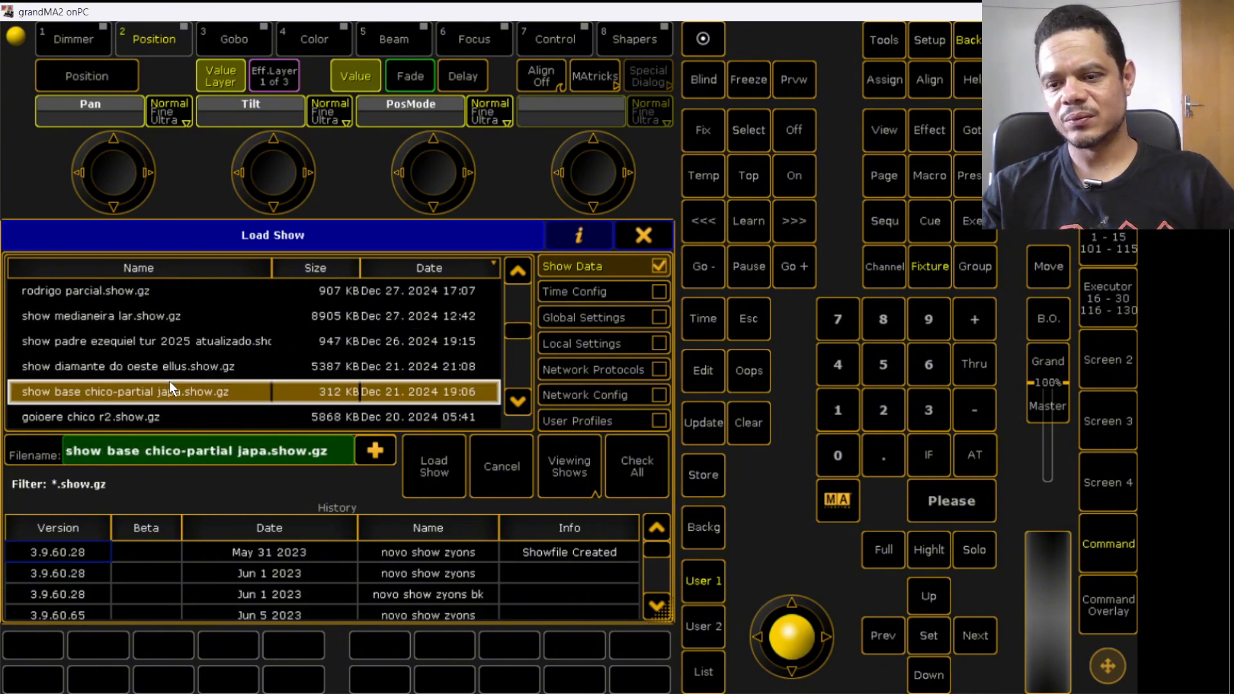
scroll(169, 380, "up", 7)
scroll(169, 382, "up", 4)
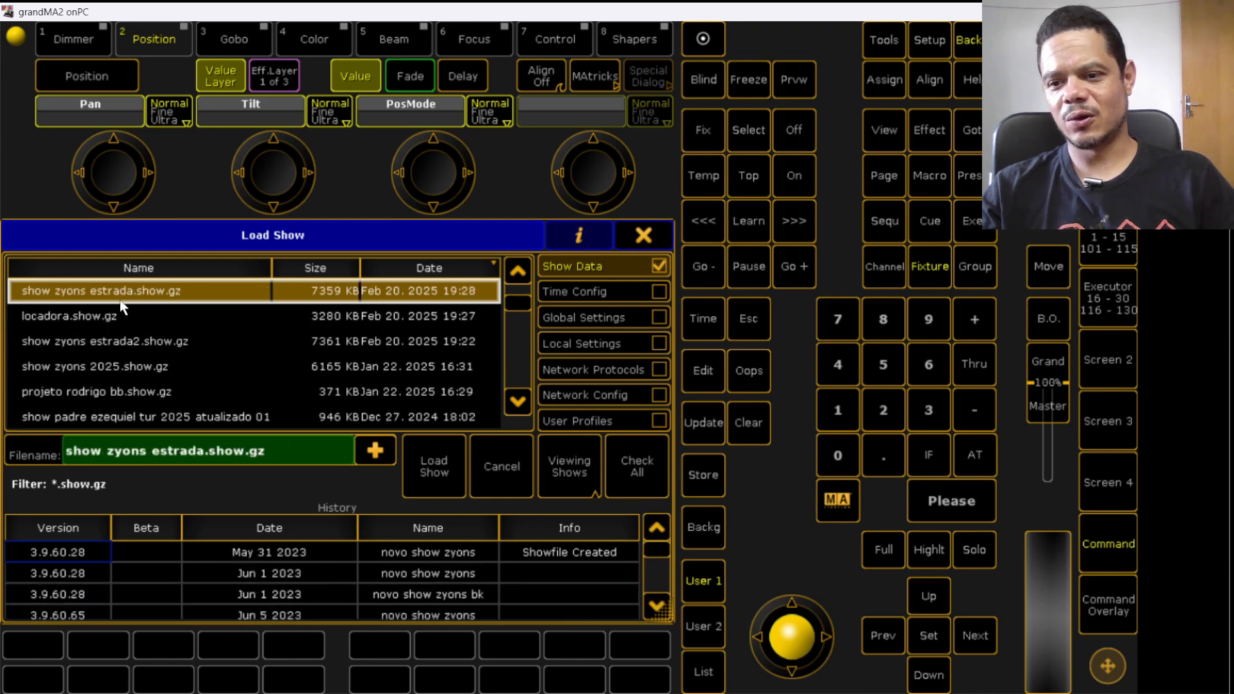
scroll(169, 384, "down", 1)
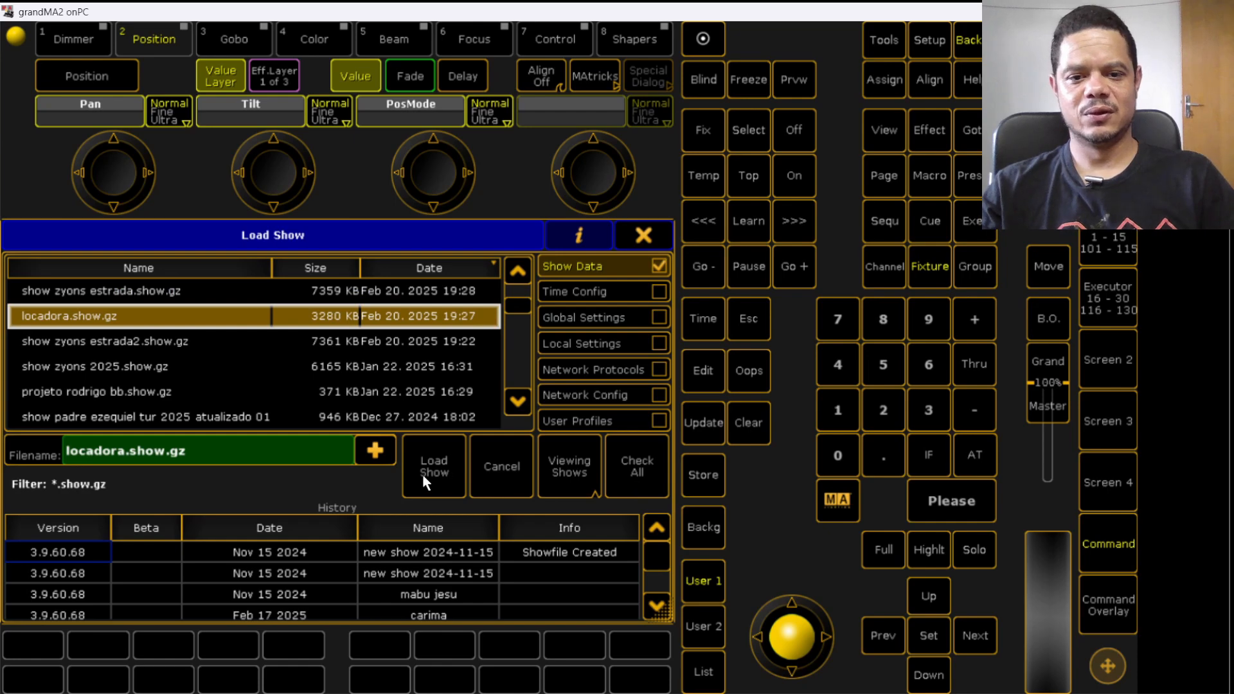
left_click(633, 472)
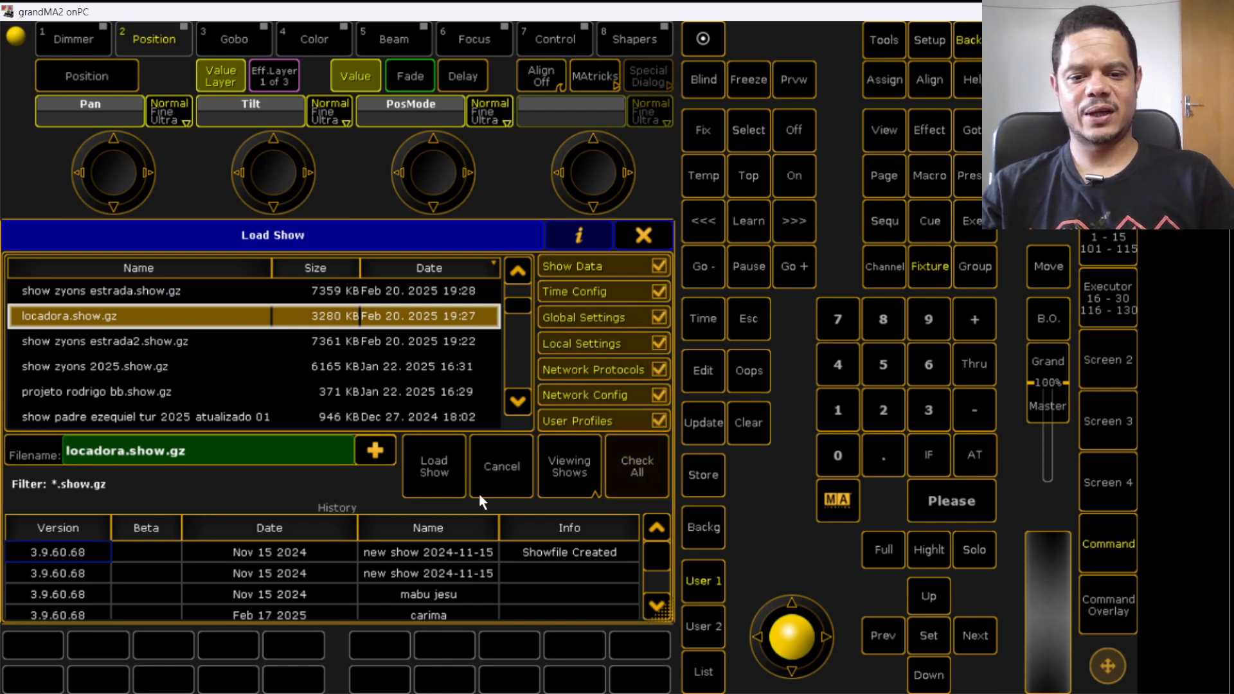
left_click(441, 466)
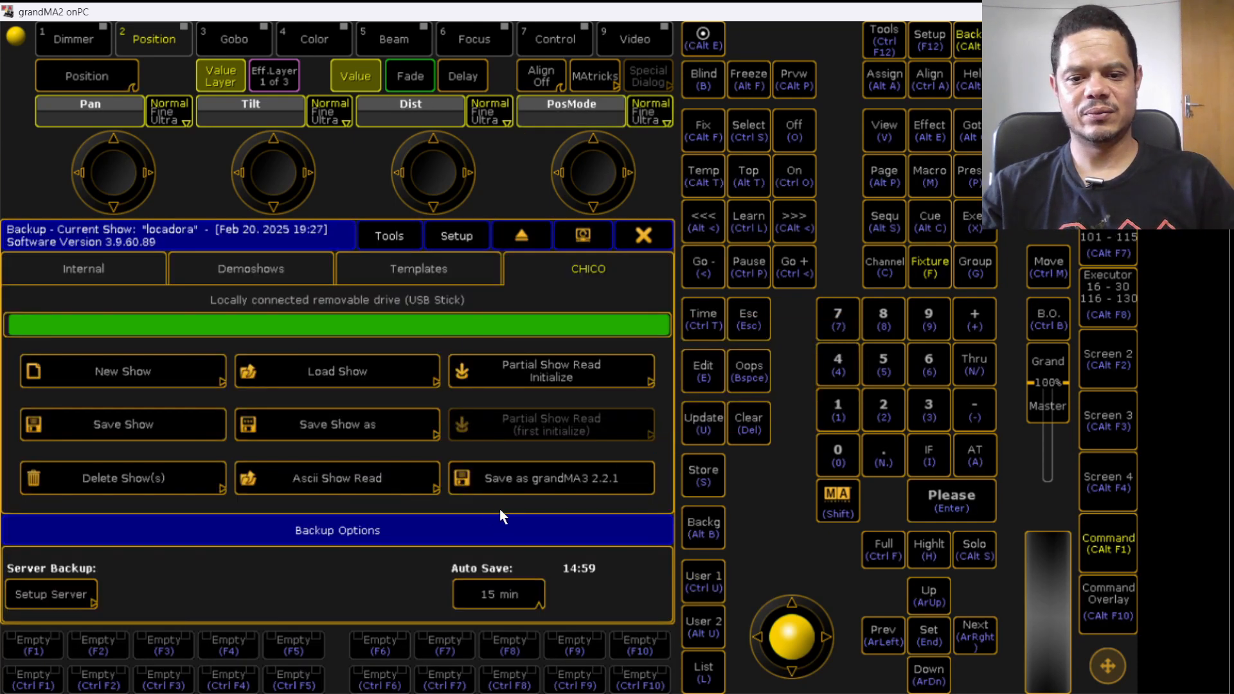
- Close the backup menu and switch through the screens and views of the loaded show
left_click(653, 234)
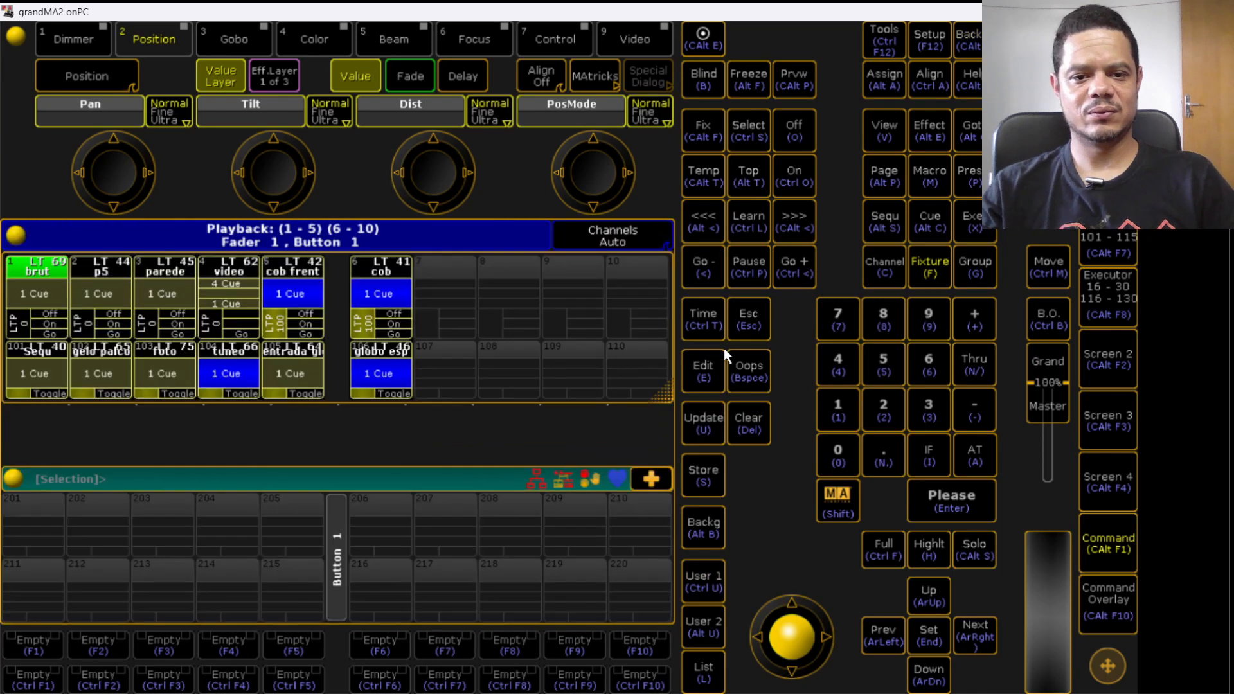
left_click(1117, 313)
left_click(1110, 357)
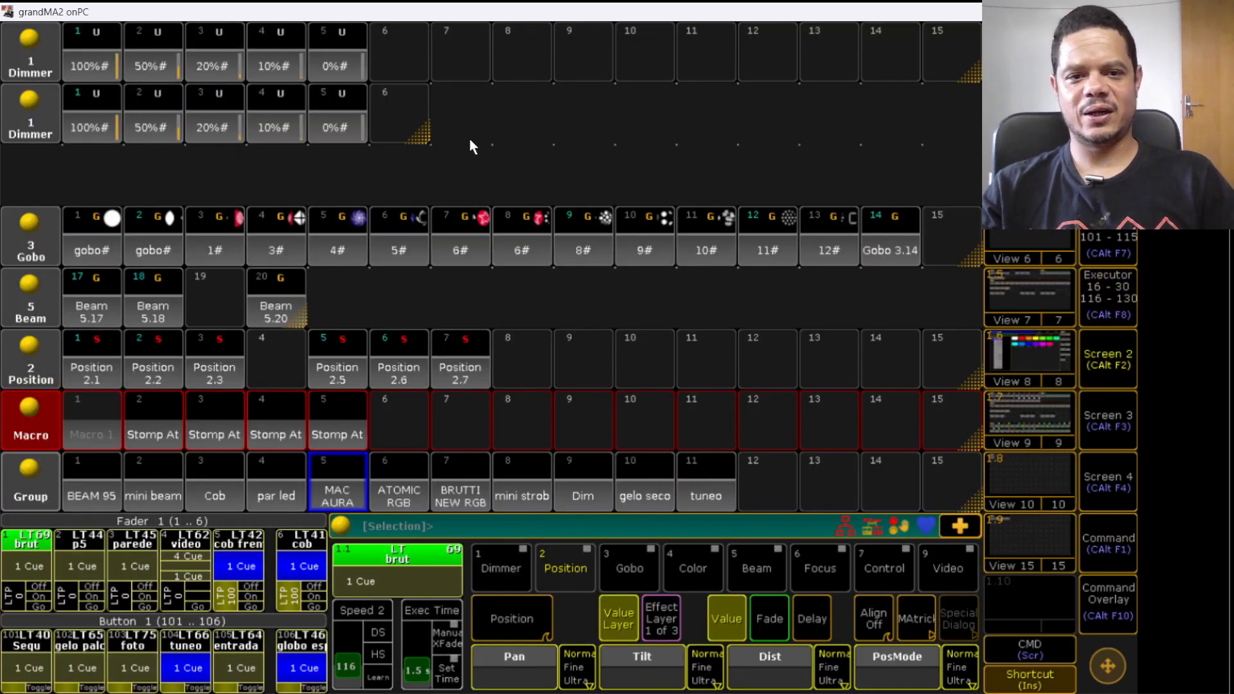
left_click(1031, 369)
left_click(1046, 248)
left_click(1047, 187)
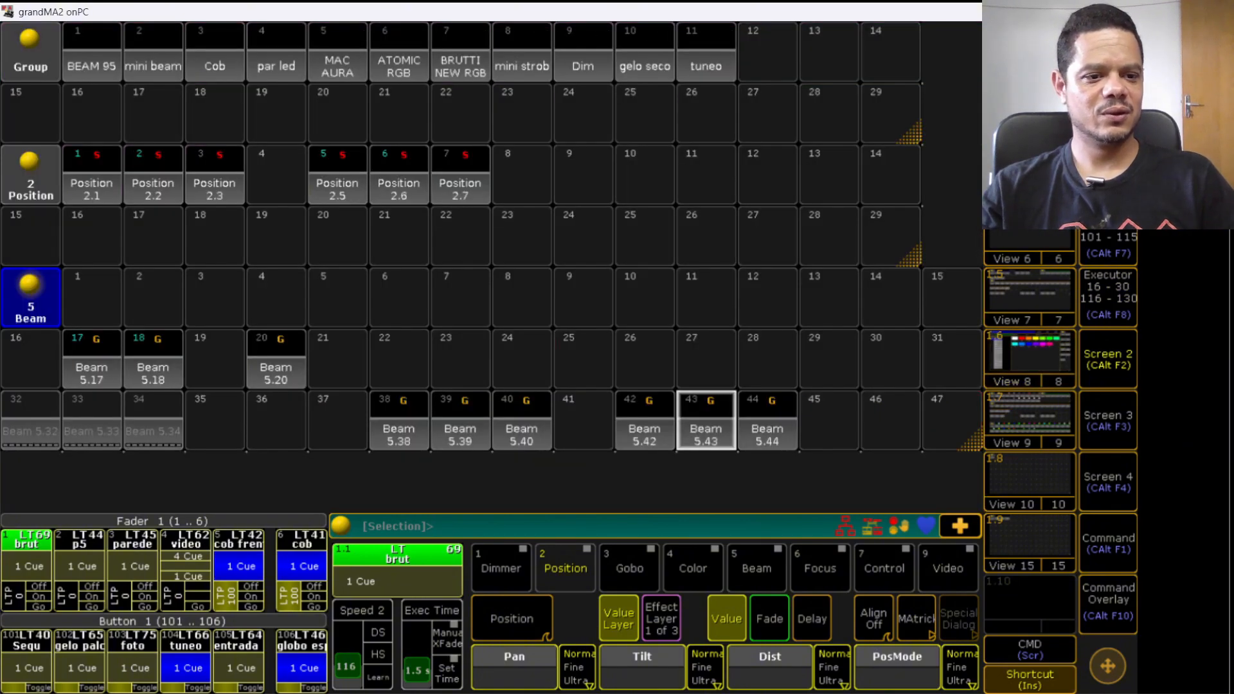
- In the mini strob layout, move fixtures 311 to 319 left so they sit right after fixture 310
left_click(1115, 425)
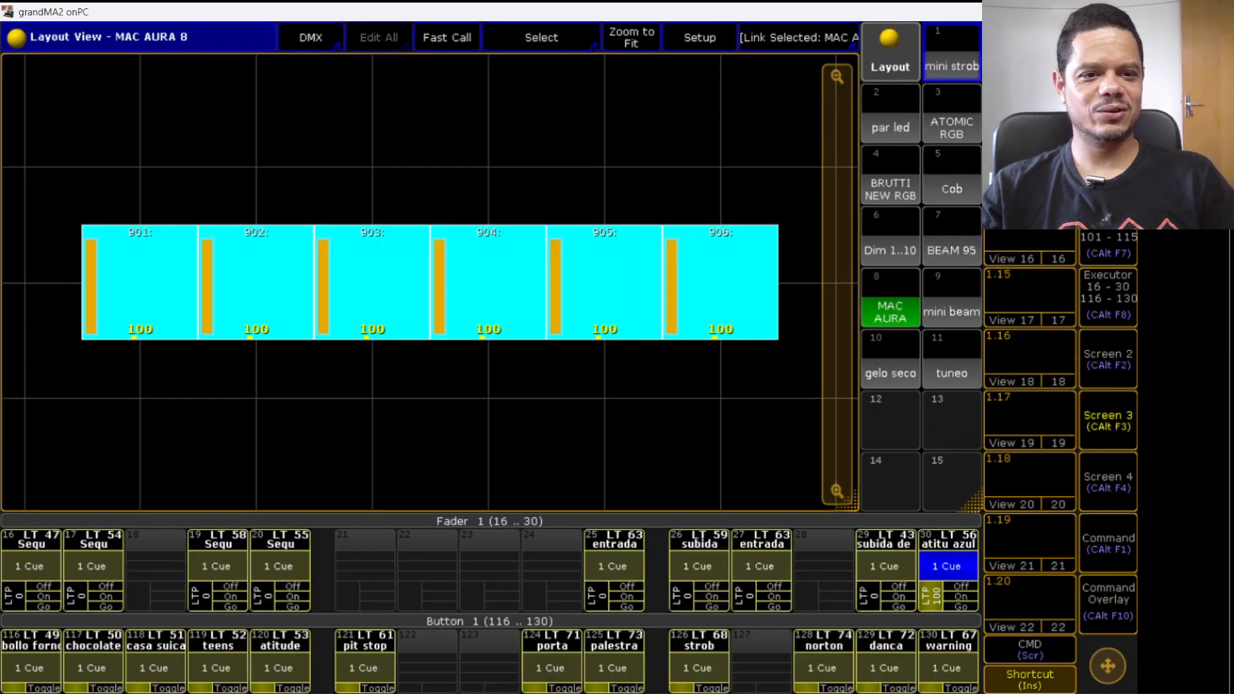
left_click(947, 50)
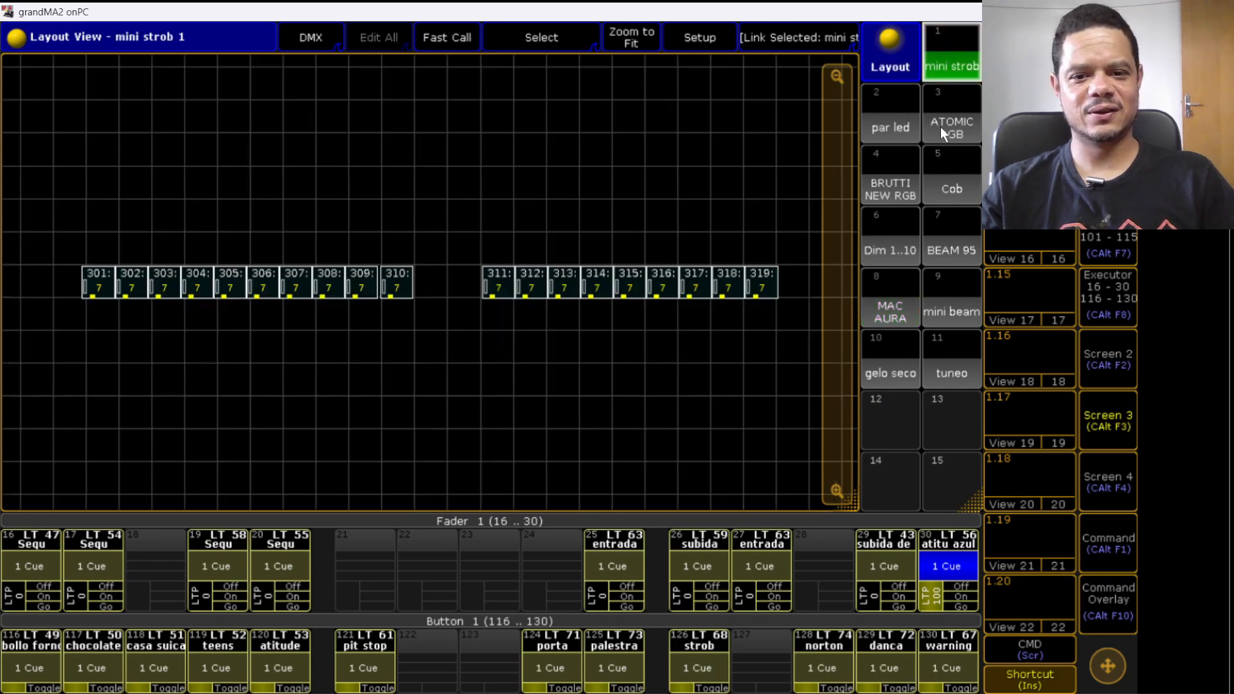
left_click_drag(454, 240, 770, 298)
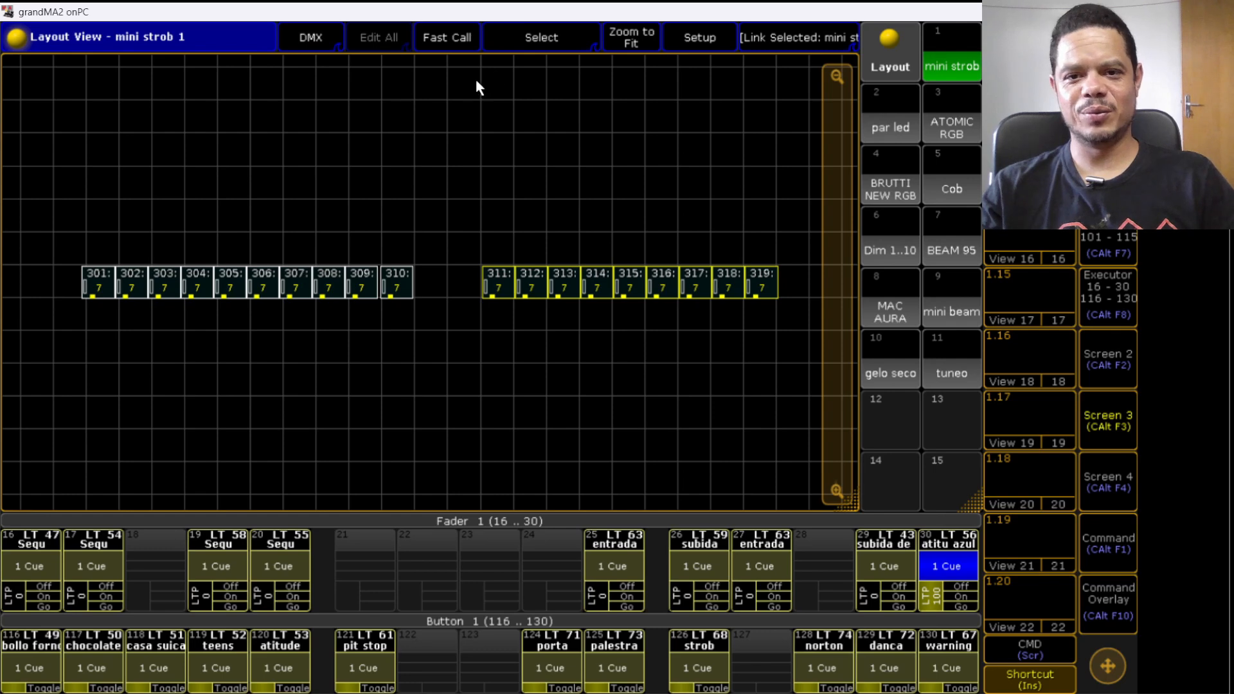
left_click(694, 39)
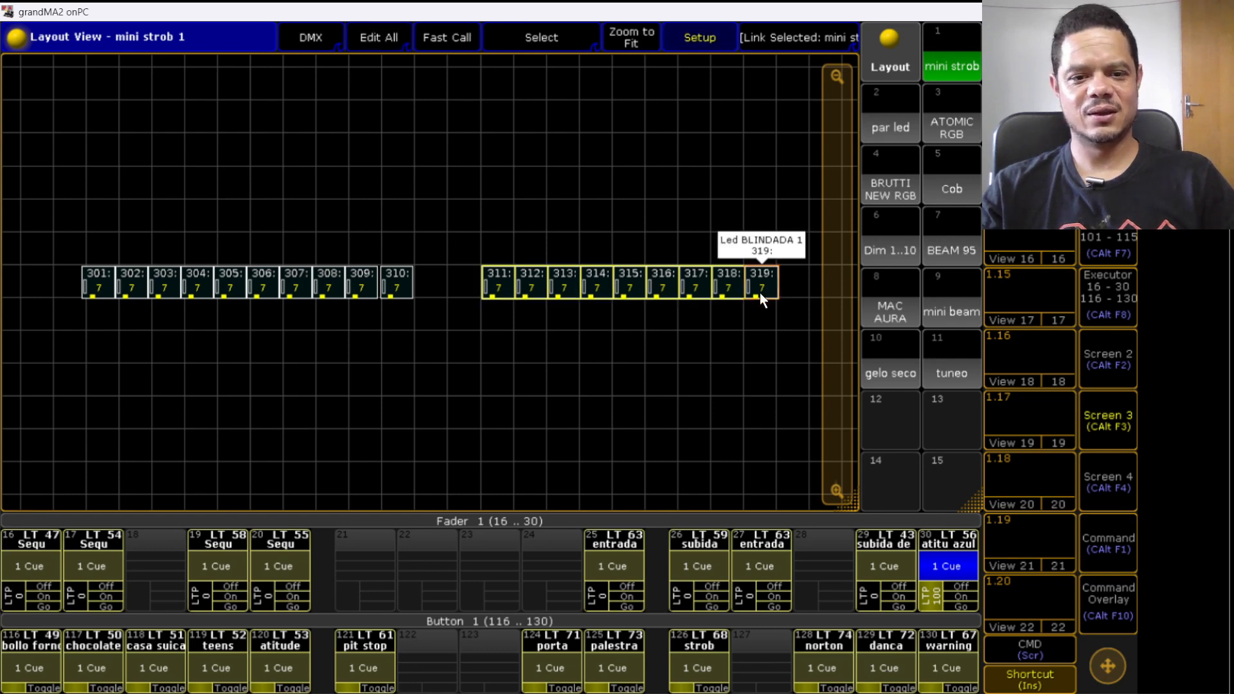
left_click_drag(760, 292, 695, 293)
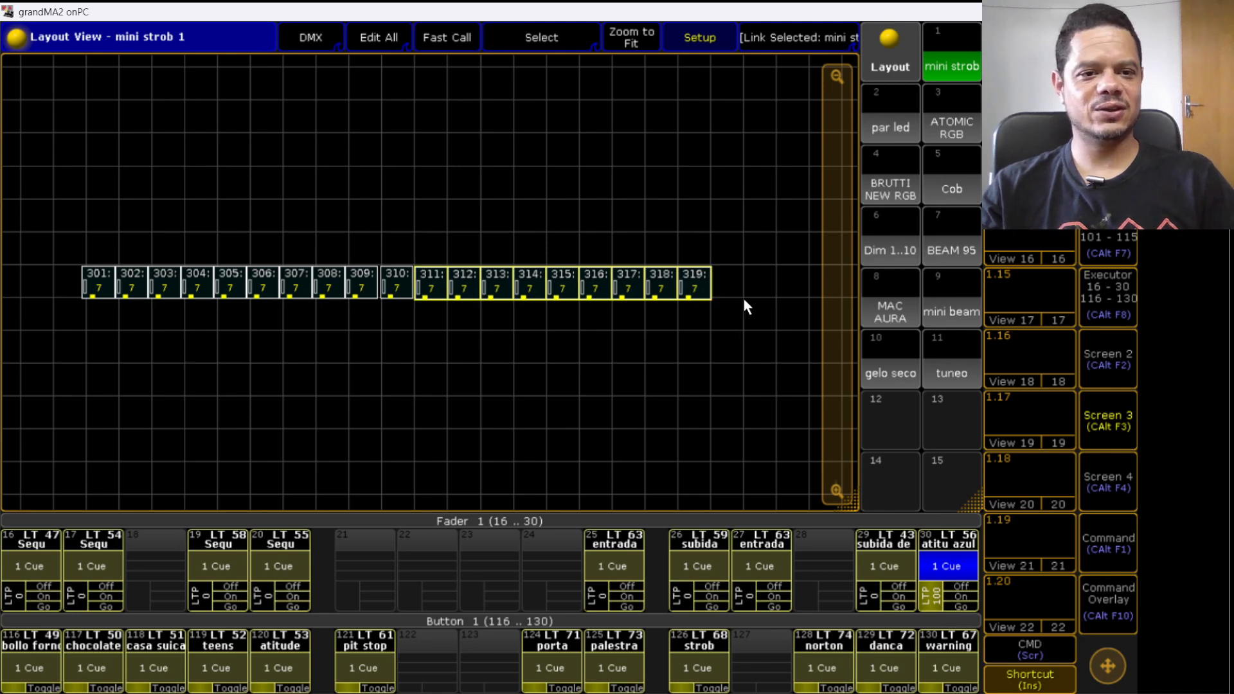
left_click(671, 40)
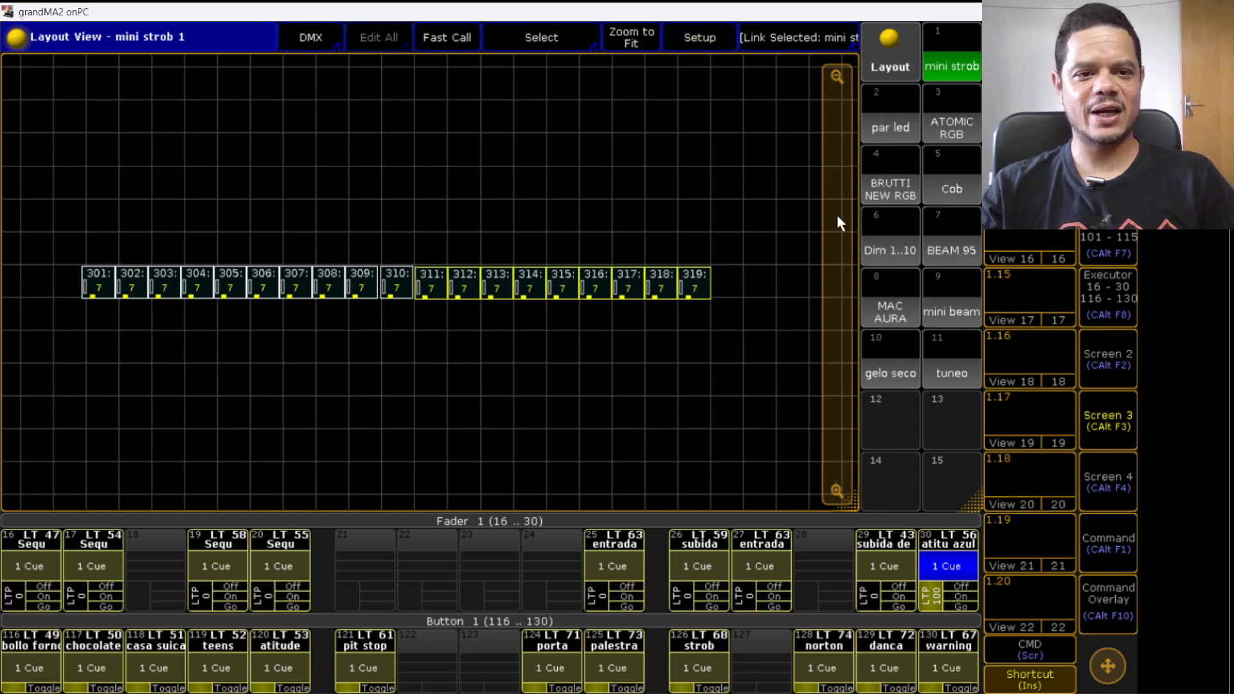
- Browse through the layout views of each fixture group to examine the fixture numbering
left_click(890, 127)
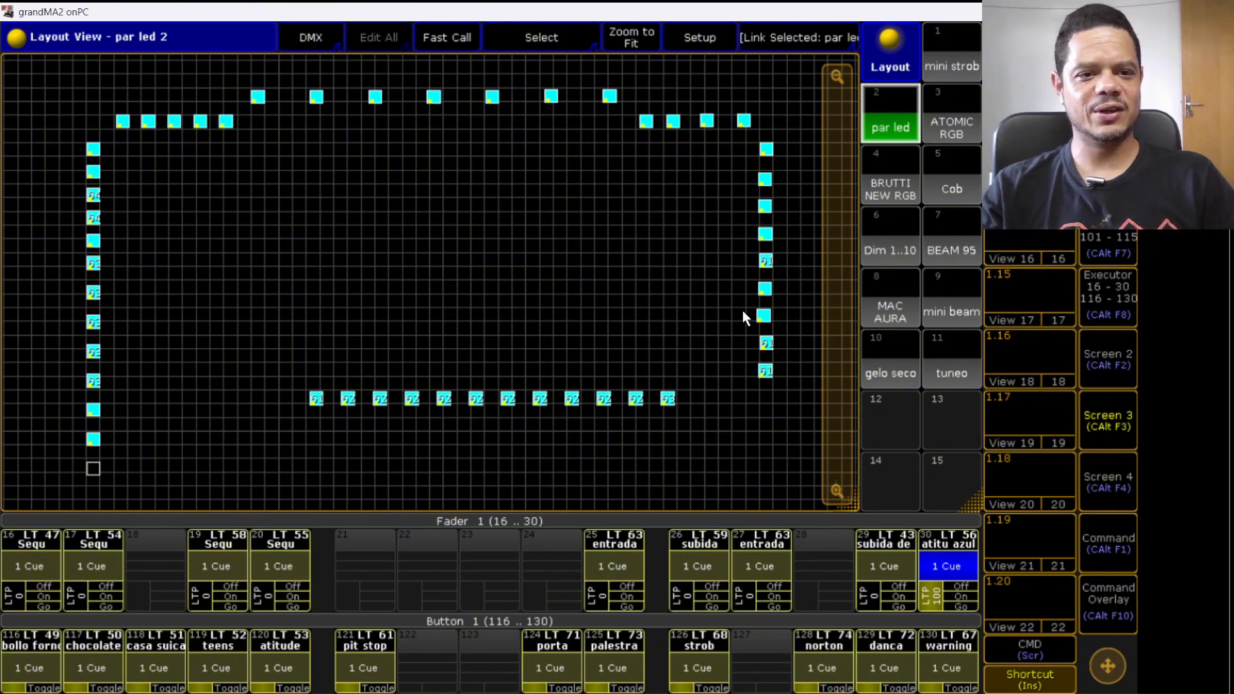
left_click(949, 128)
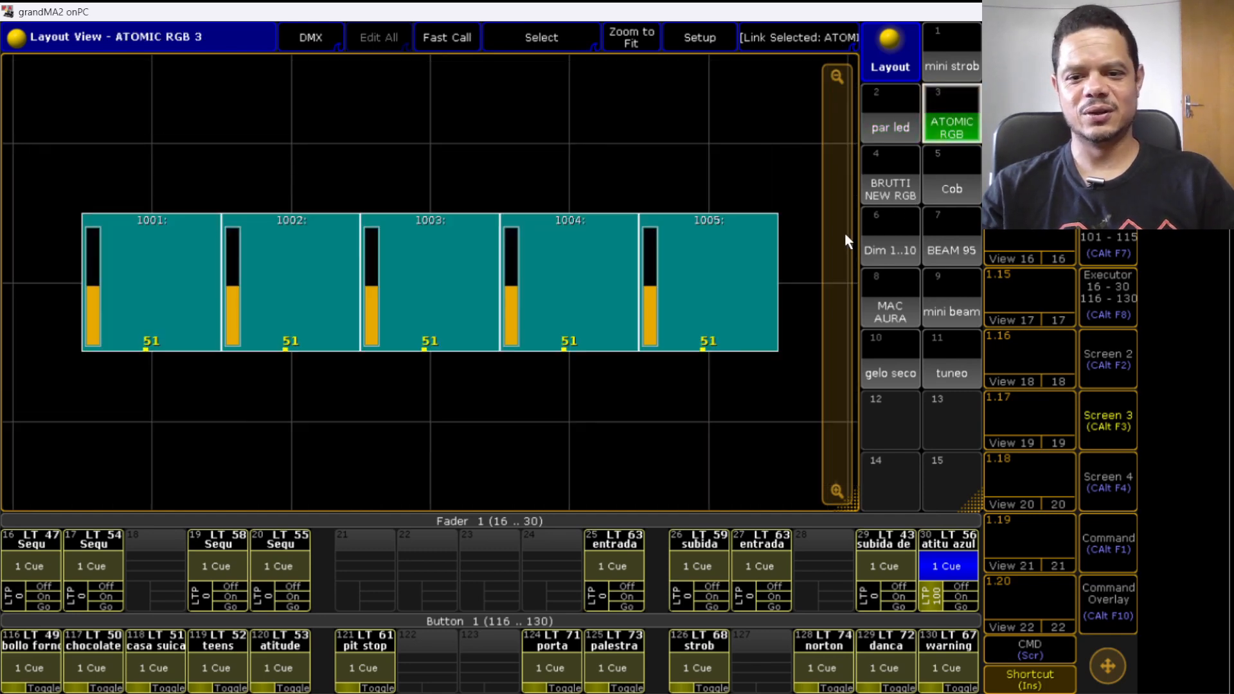
left_click(879, 189)
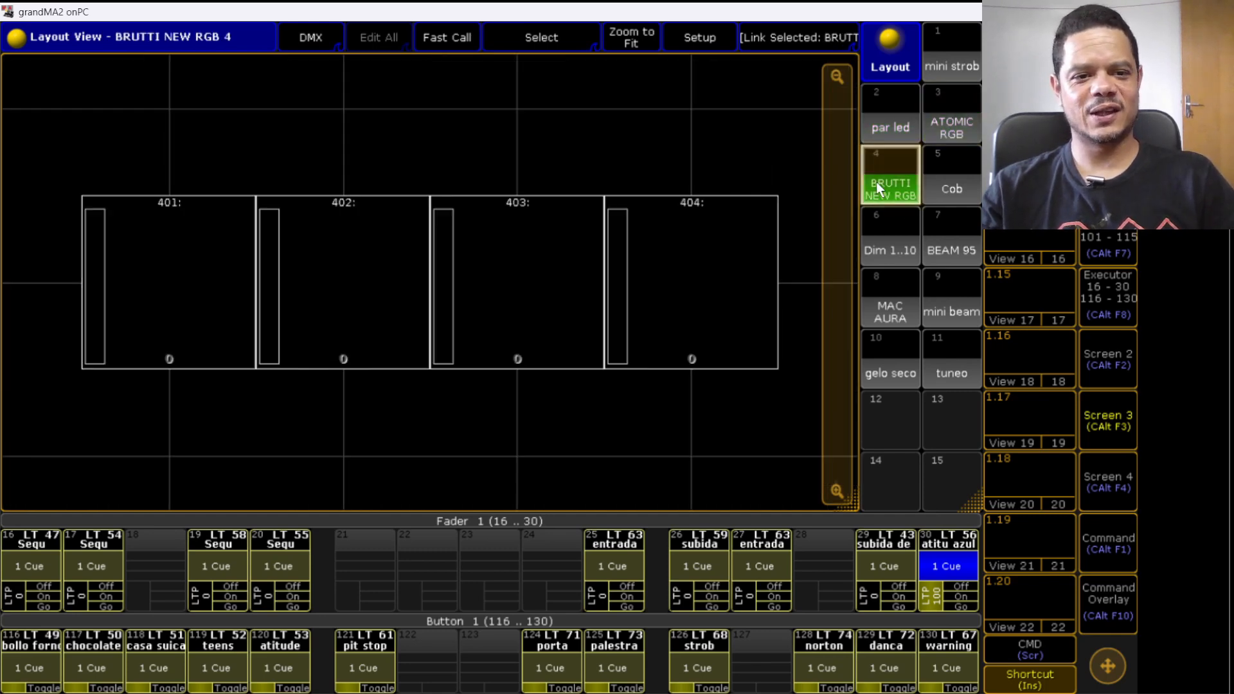
left_click(951, 191)
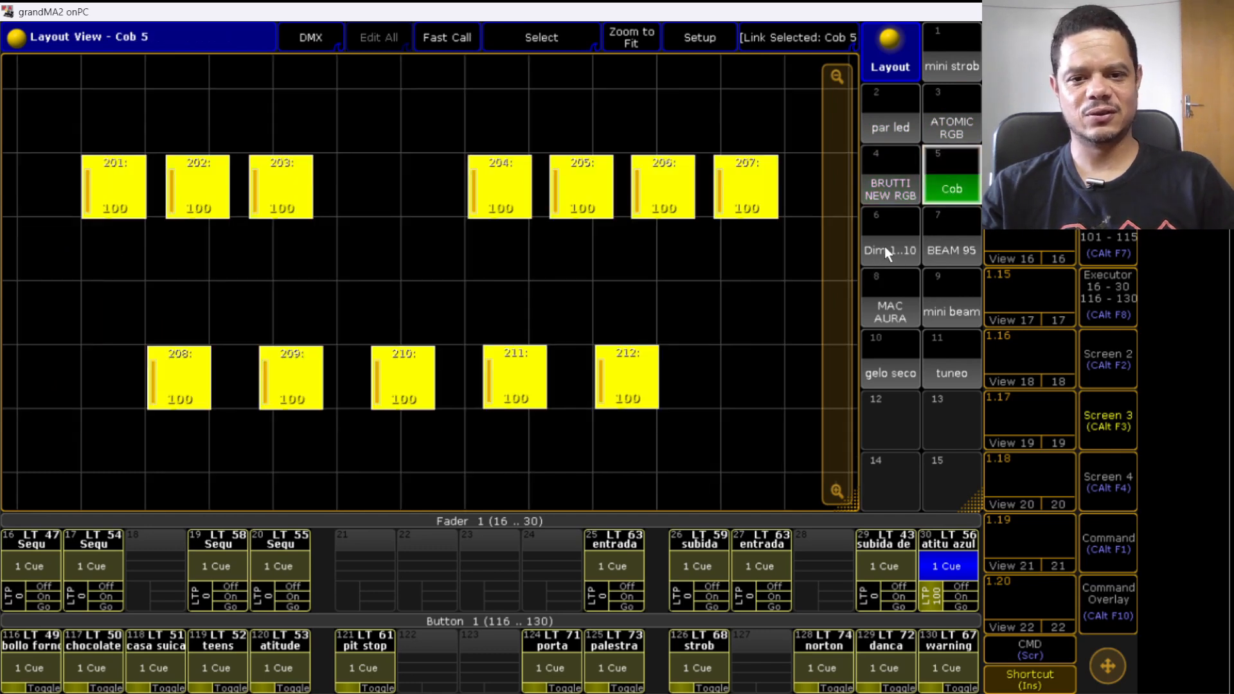
left_click(884, 248)
left_click(947, 238)
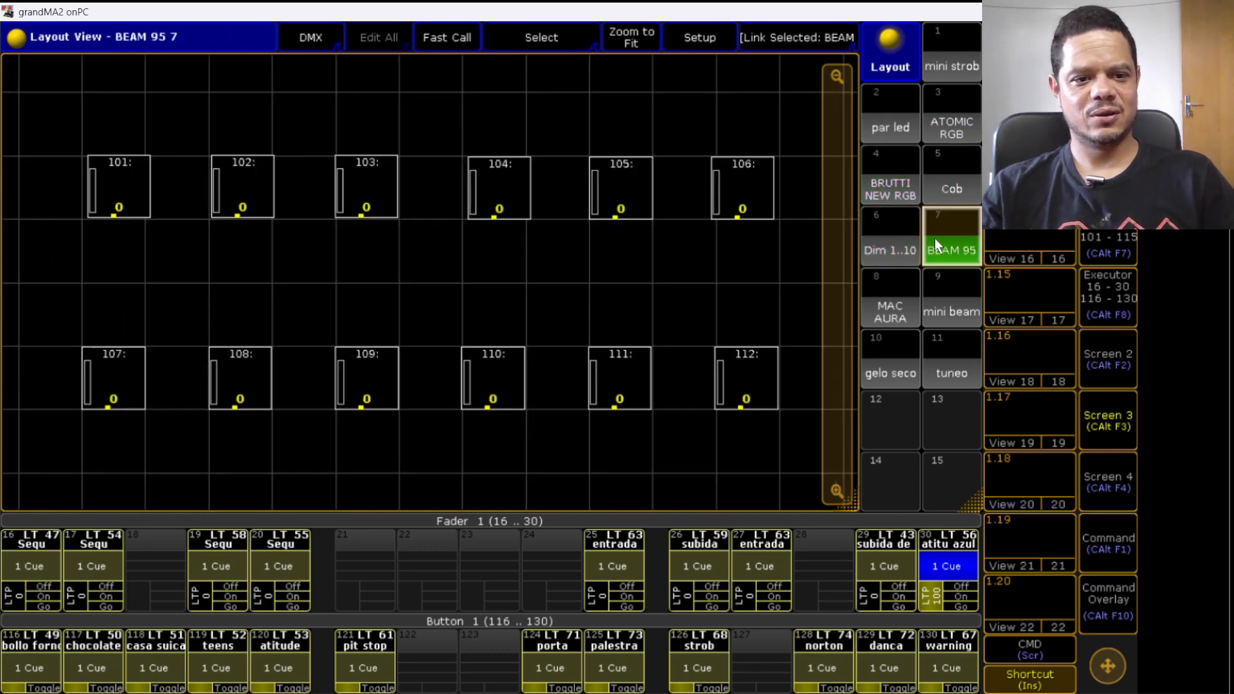
left_click(895, 293)
left_click(929, 300)
left_click(900, 359)
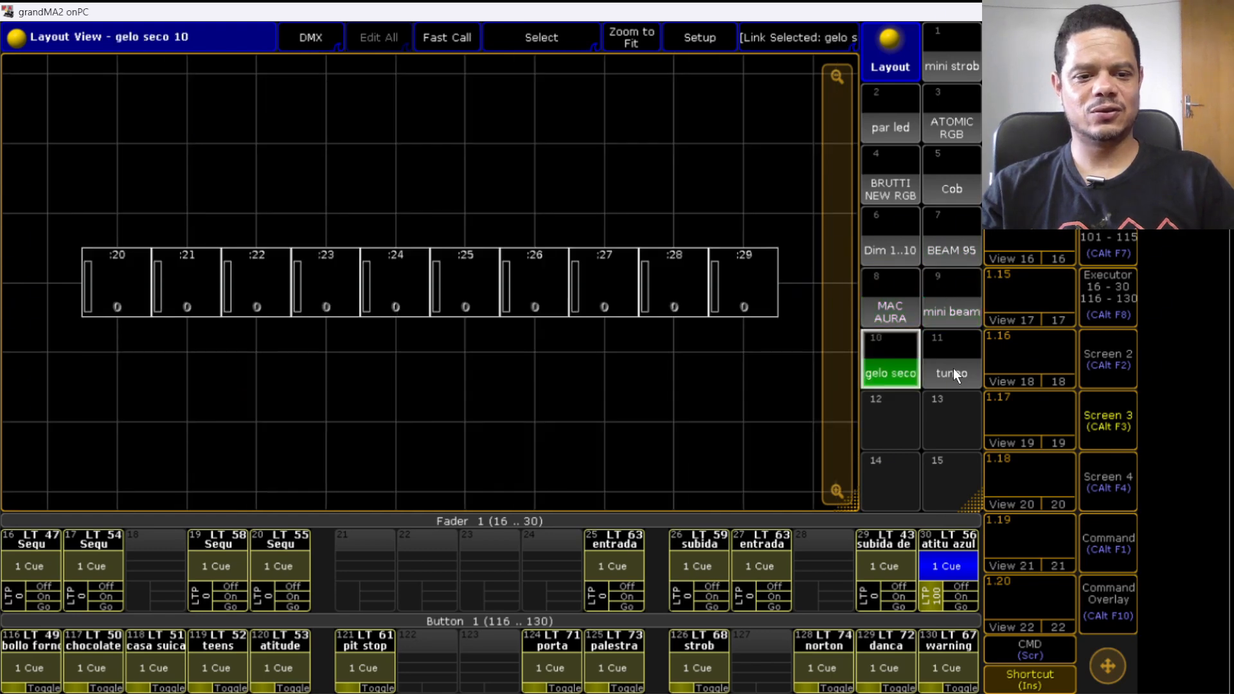
left_click(954, 368)
left_click(878, 362)
left_click(926, 286)
left_click(914, 243)
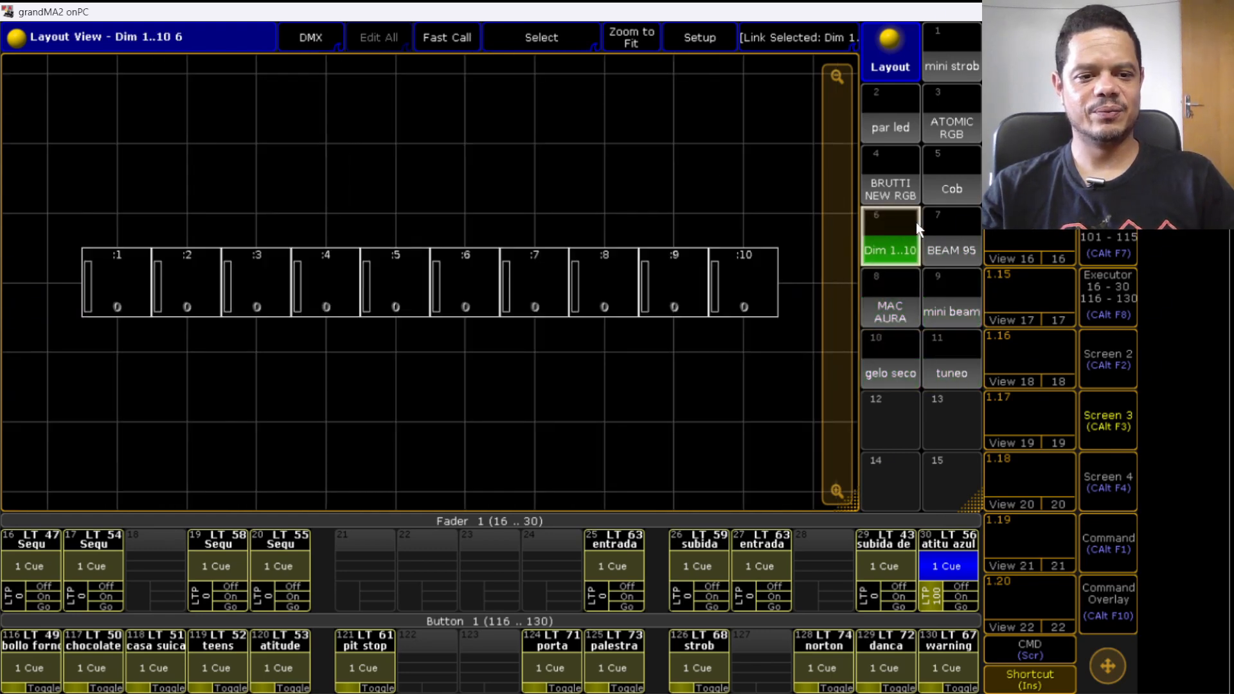
left_click(929, 193)
left_click(891, 181)
left_click(946, 122)
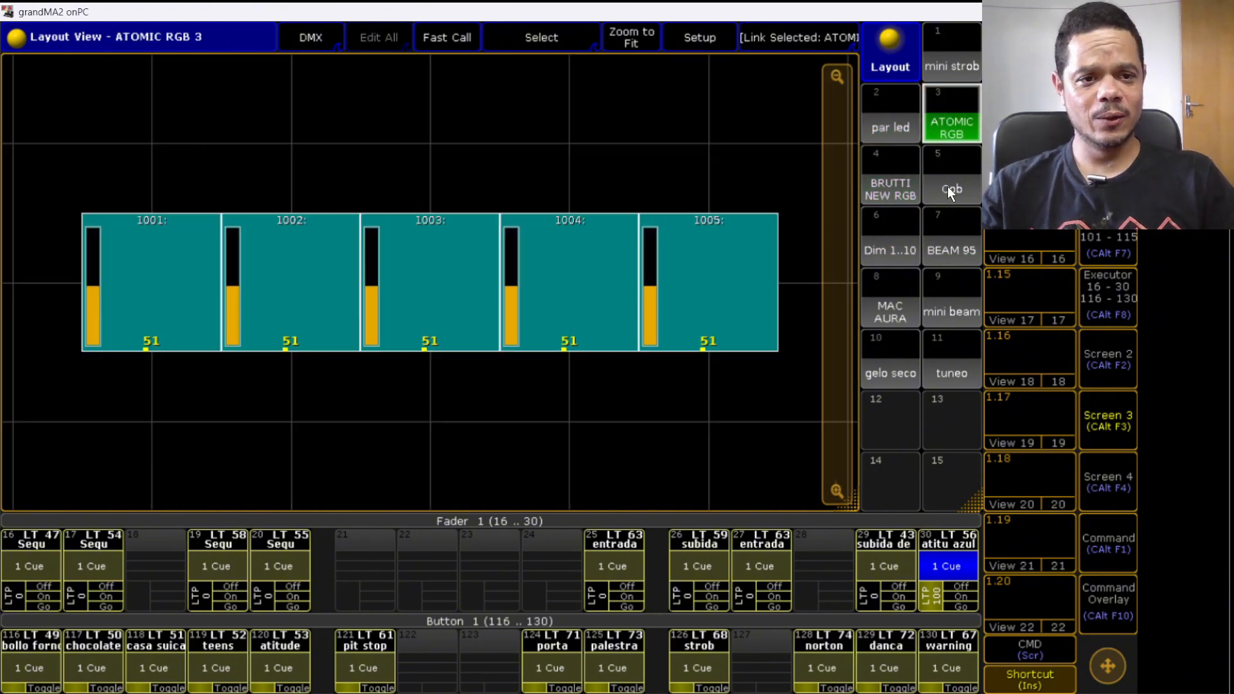
left_click(951, 61)
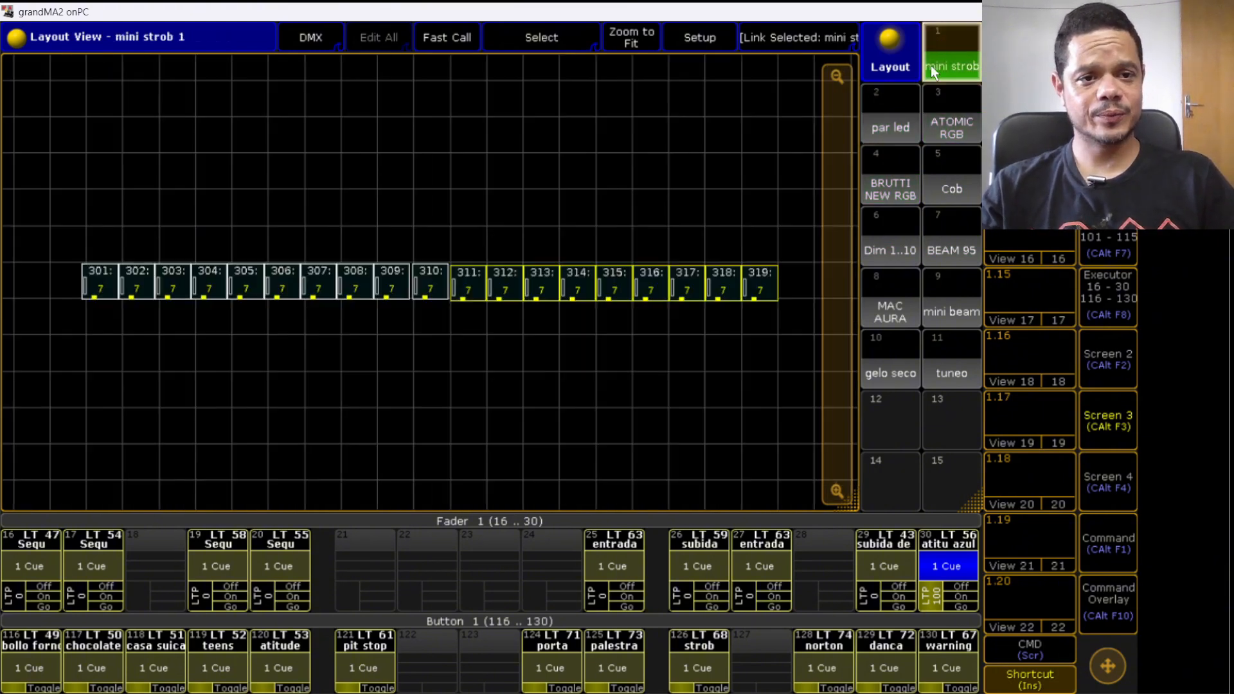
- Load show zyons estrada3.show.gz with all options checked, without saving the current show
left_click(1104, 368)
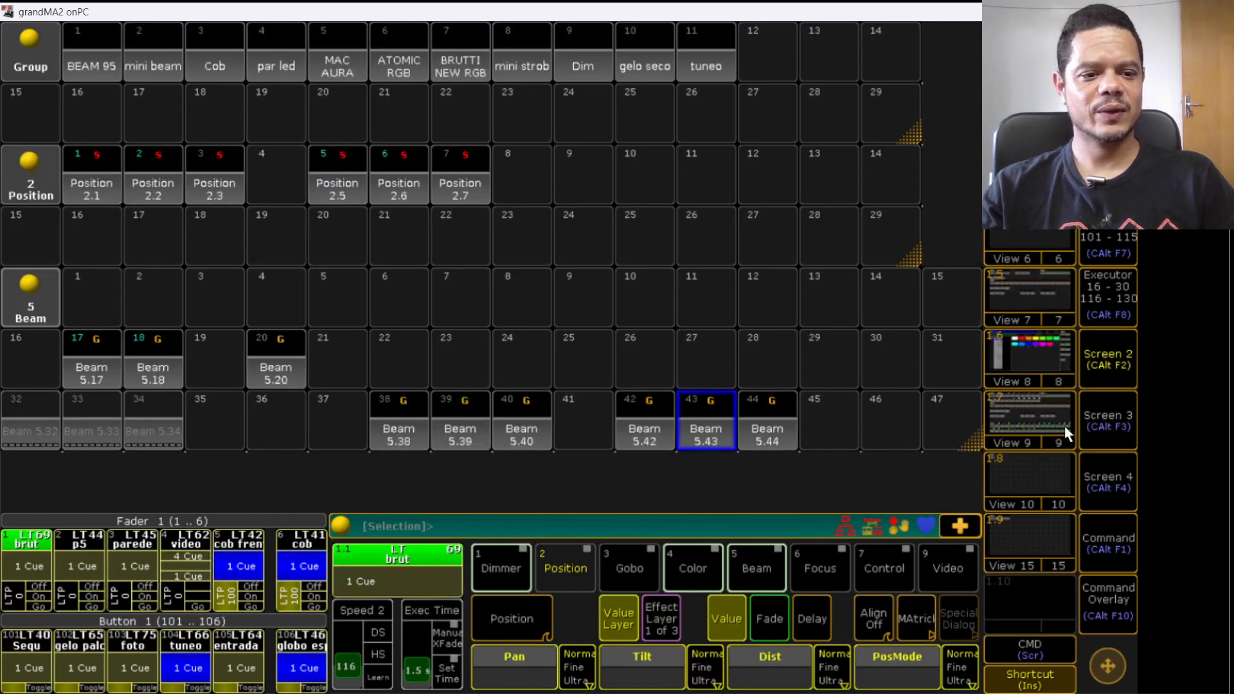
left_click(1118, 556)
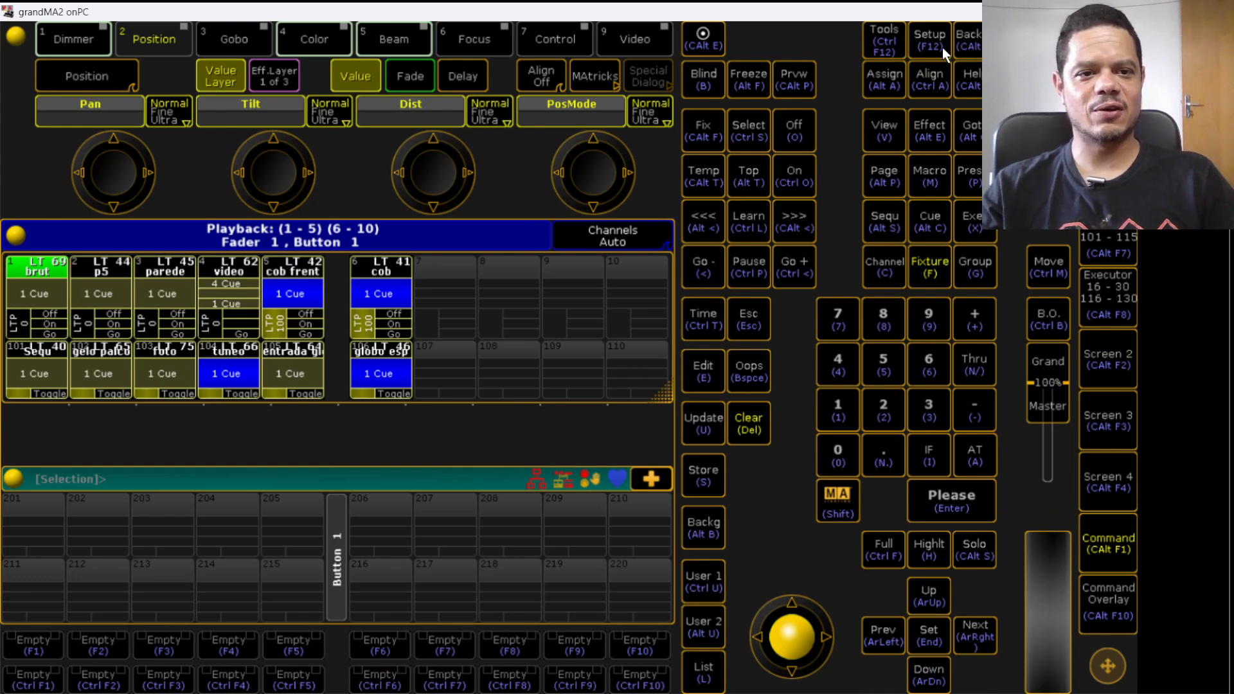
left_click(958, 45)
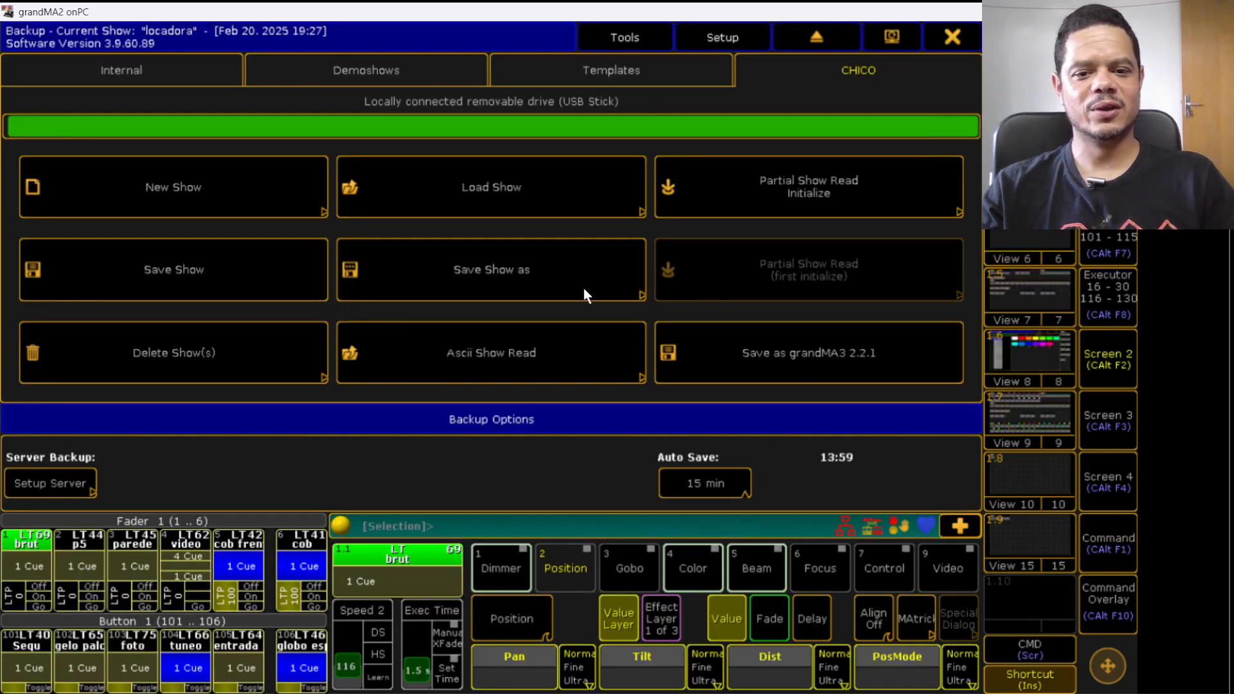
left_click(501, 172)
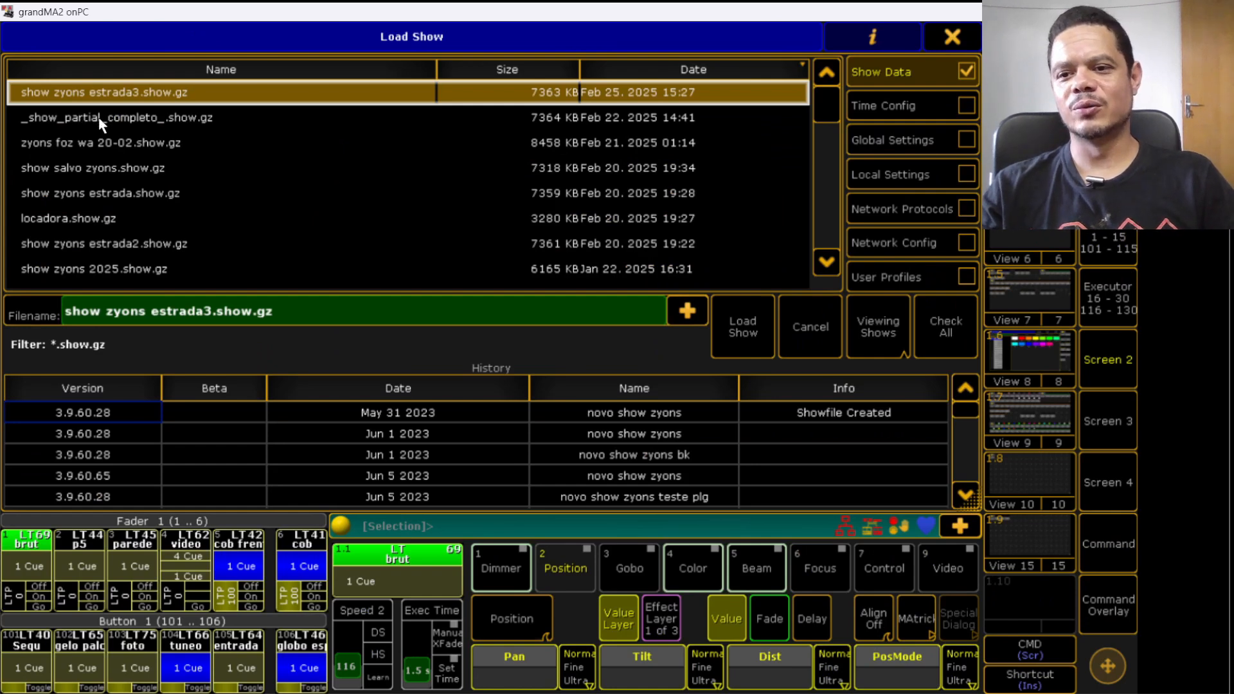
left_click(963, 338)
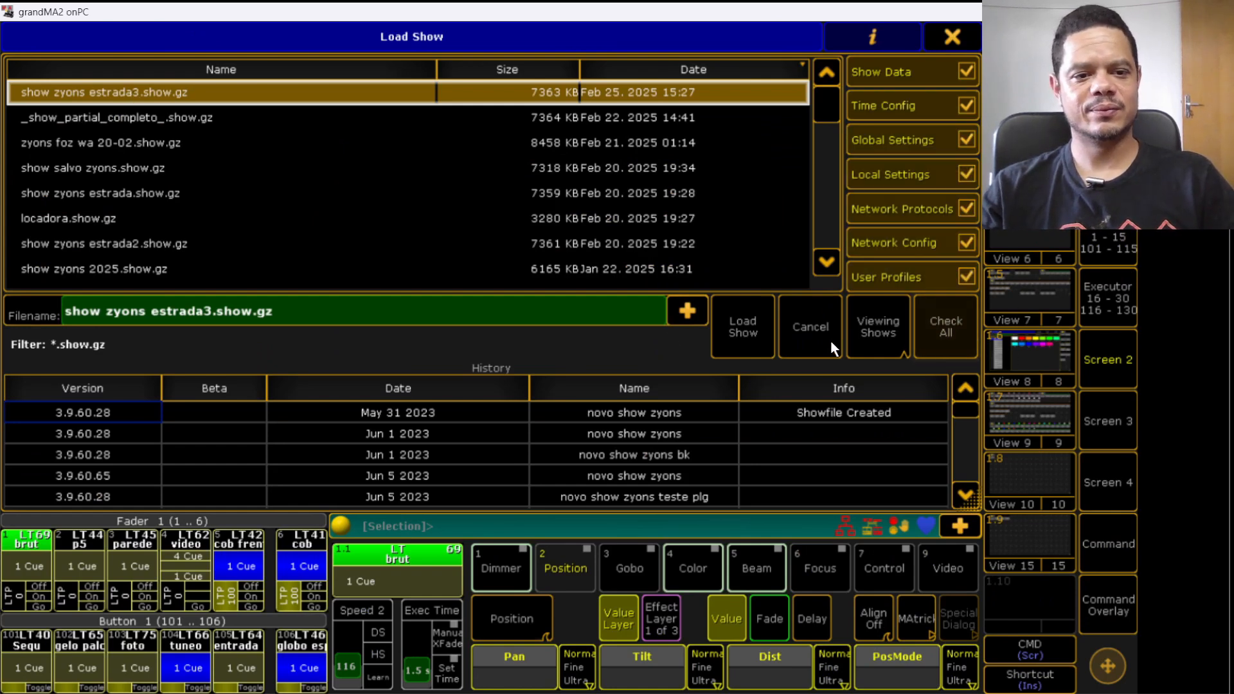
left_click(755, 328)
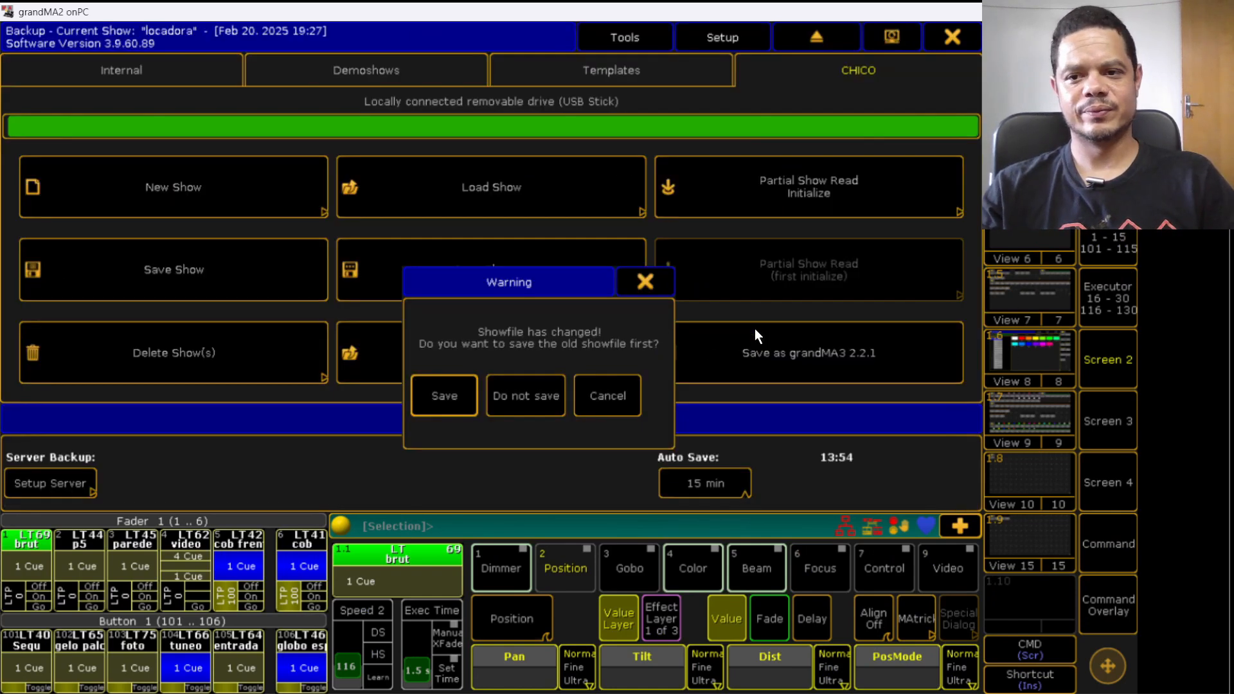
left_click(517, 403)
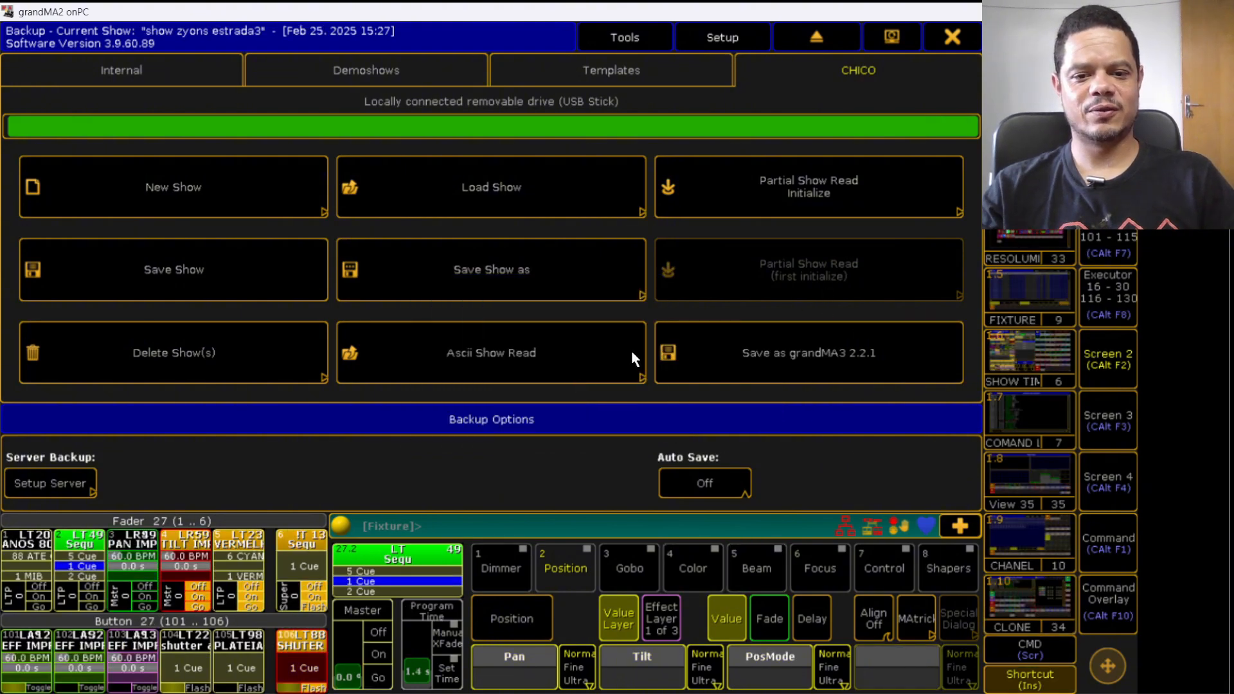
- Close the backup menu and open macro 12 ID_10K/PSR for editing
left_click(952, 37)
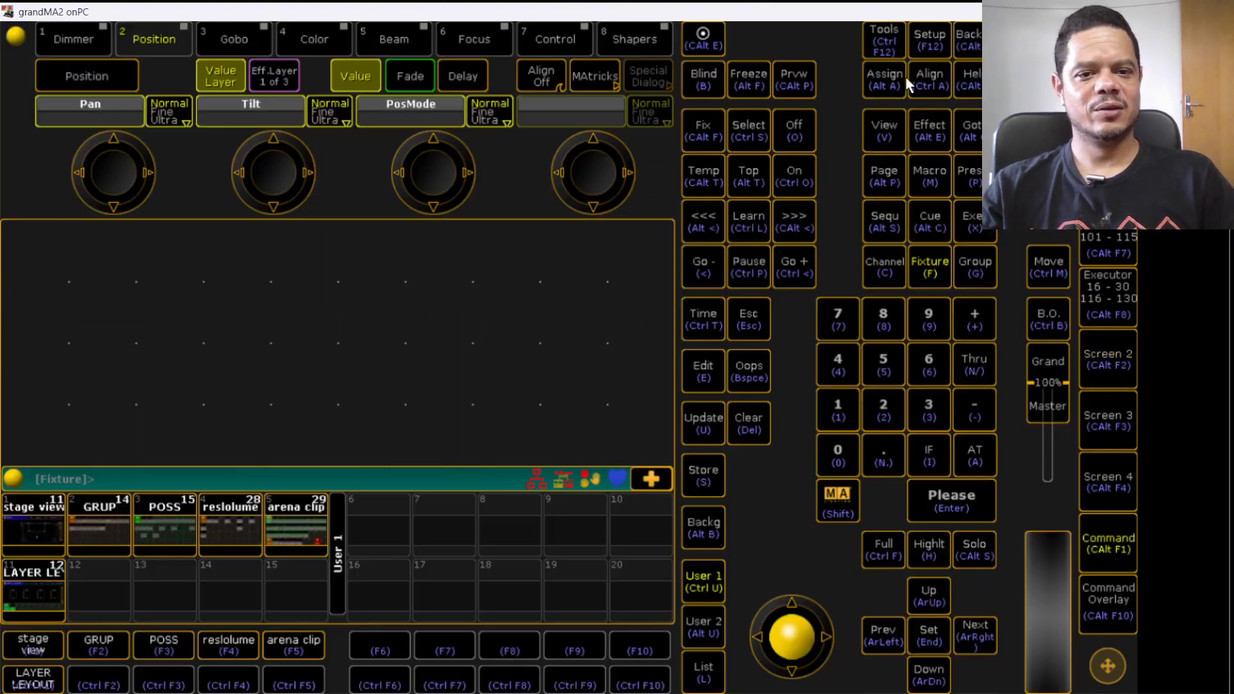
left_click(1123, 355)
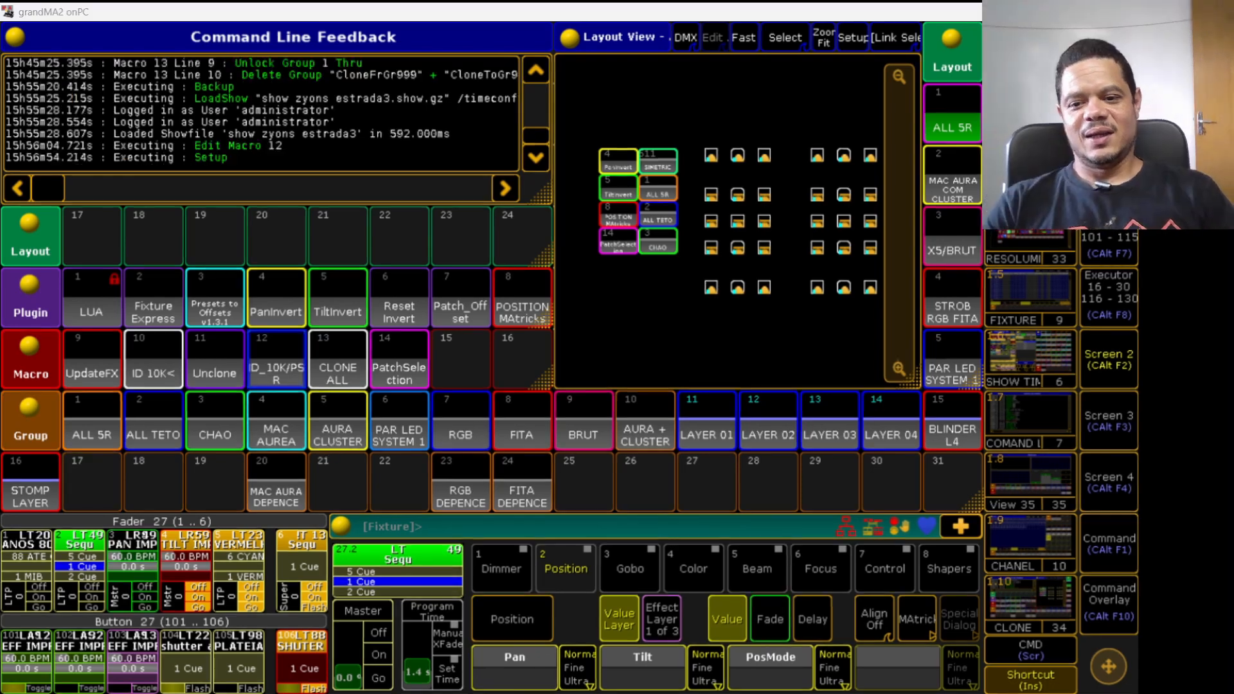
right_click(288, 384)
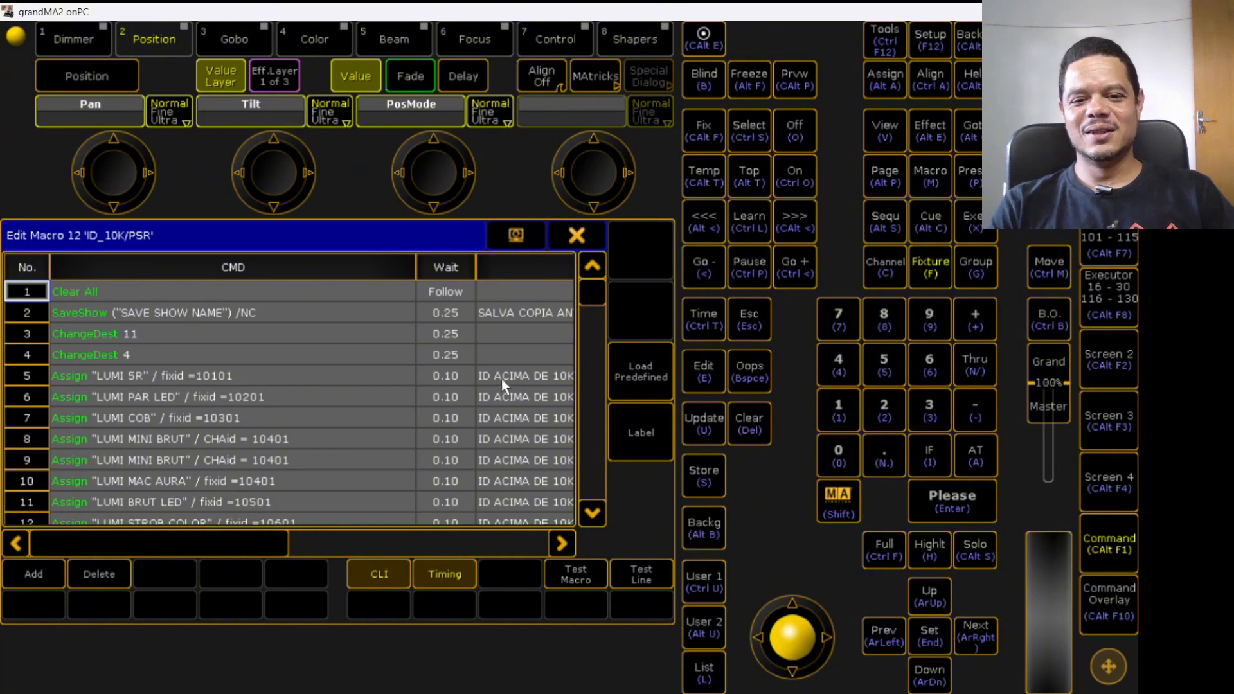
- In macro 12, change line 3's command from the ChangeDest destination to ChangeDest 1
left_click(305, 291)
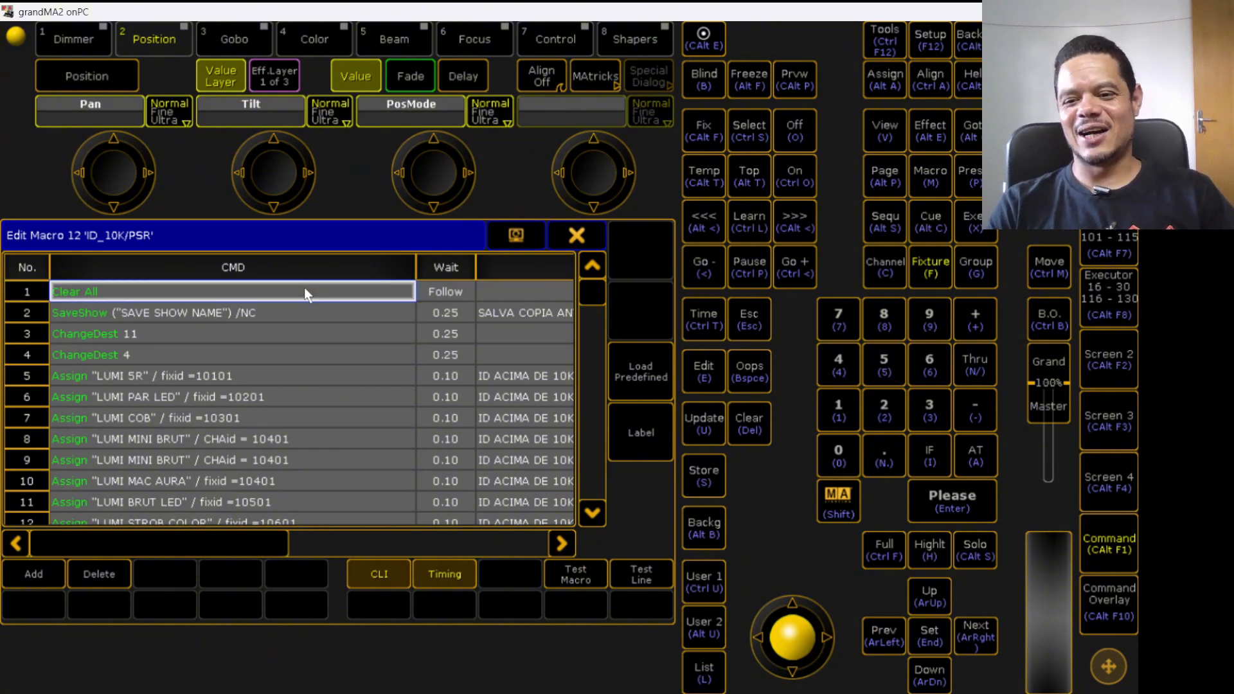
left_click(306, 313)
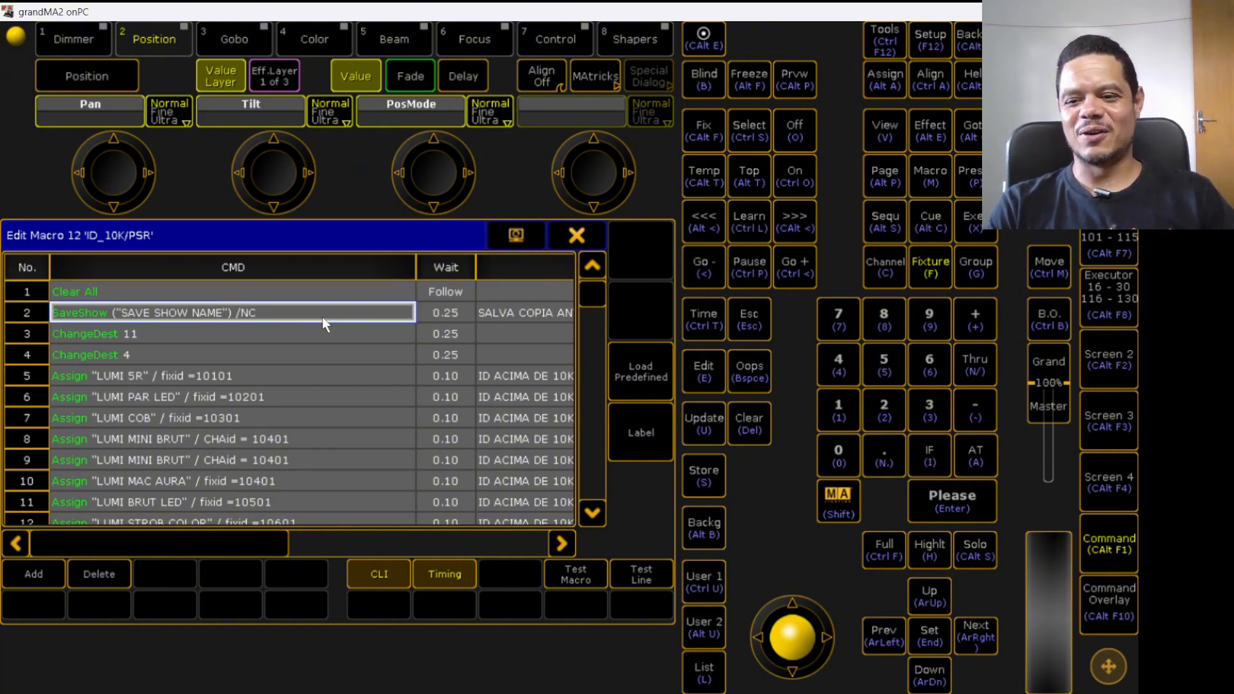
left_click(208, 342)
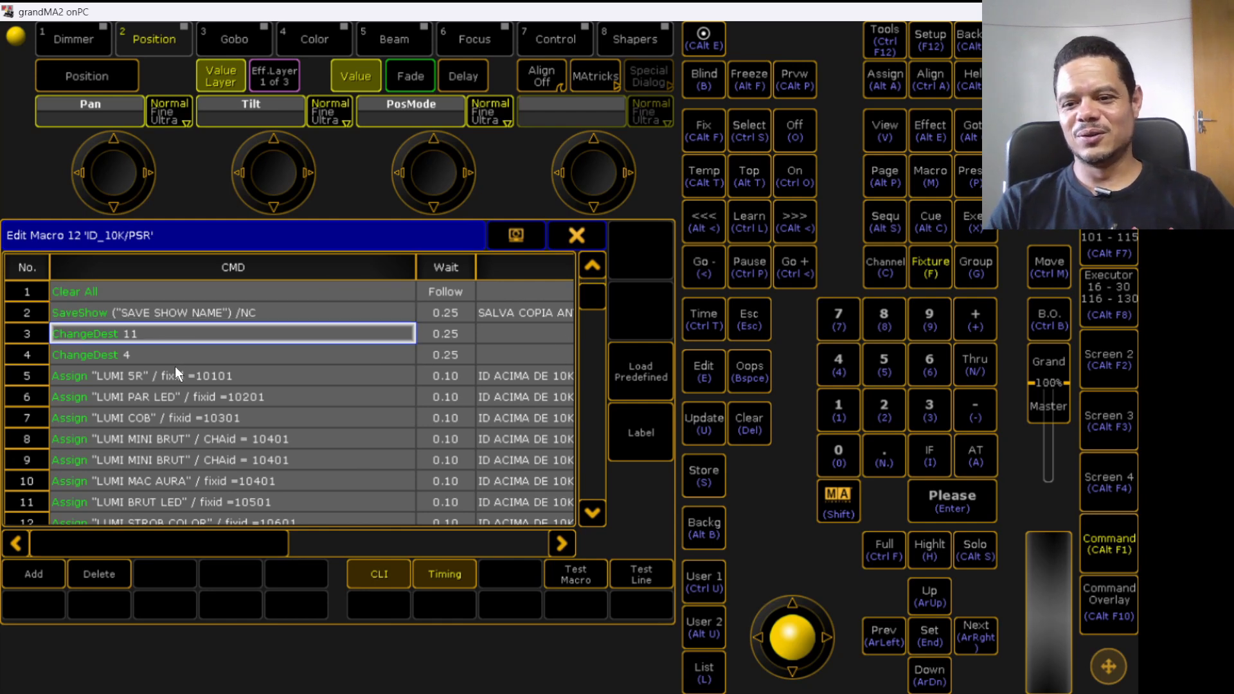
left_click(174, 363)
left_click(174, 339)
left_click(175, 336)
left_click(315, 430)
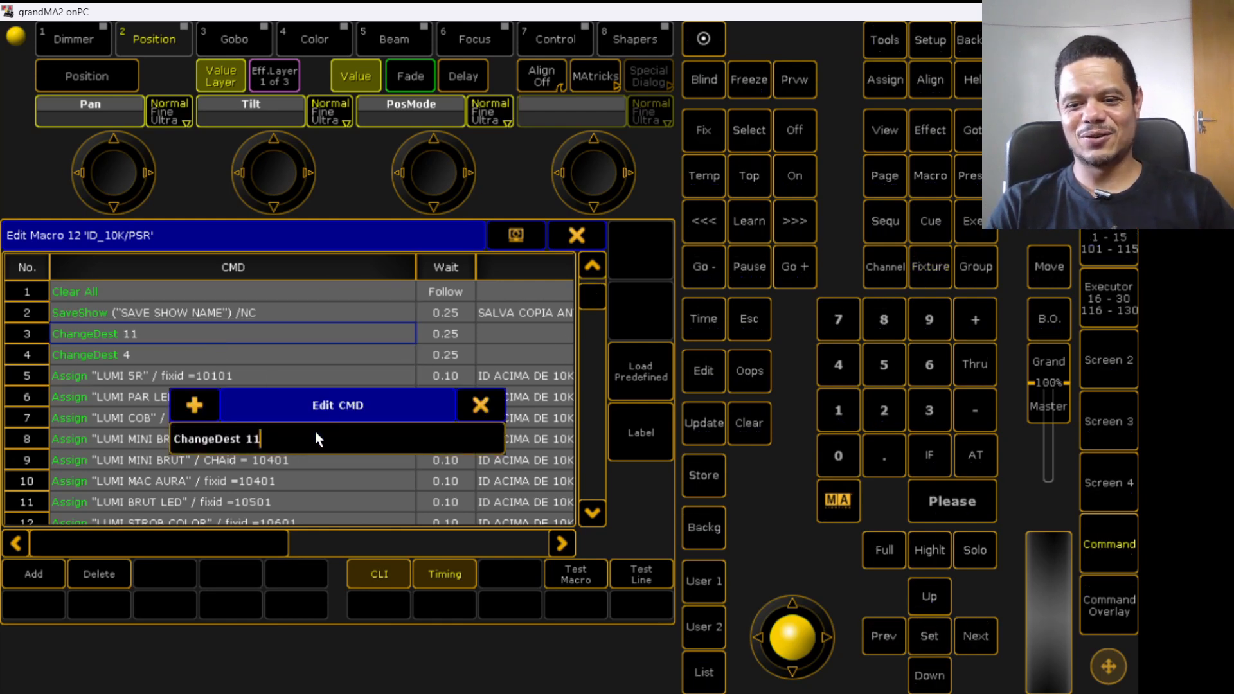
key("BackSpace")
key("Return")
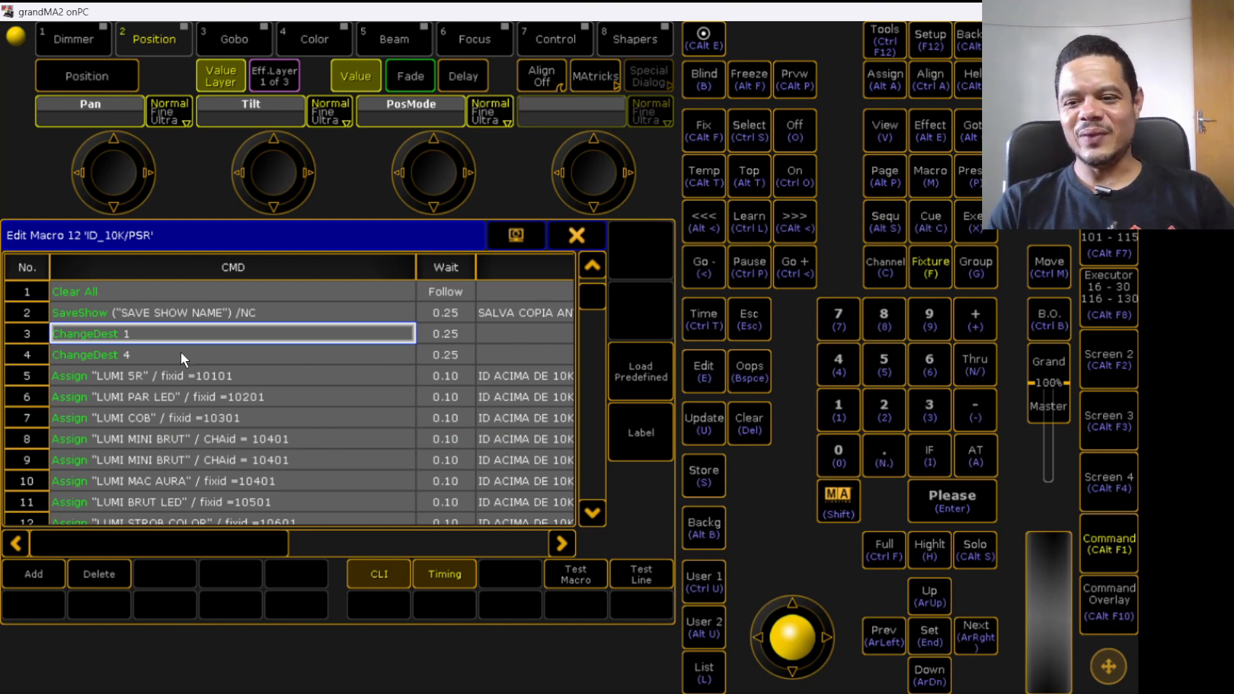
- Open Patch & Fixture Schedule and browse each fixture layer to compare its fixture IDs with the macro's Assign lines
mouse_move(592, 302)
left_mouse_down()
mouse_move(592, 331)
mouse_move(595, 295)
left_mouse_up()
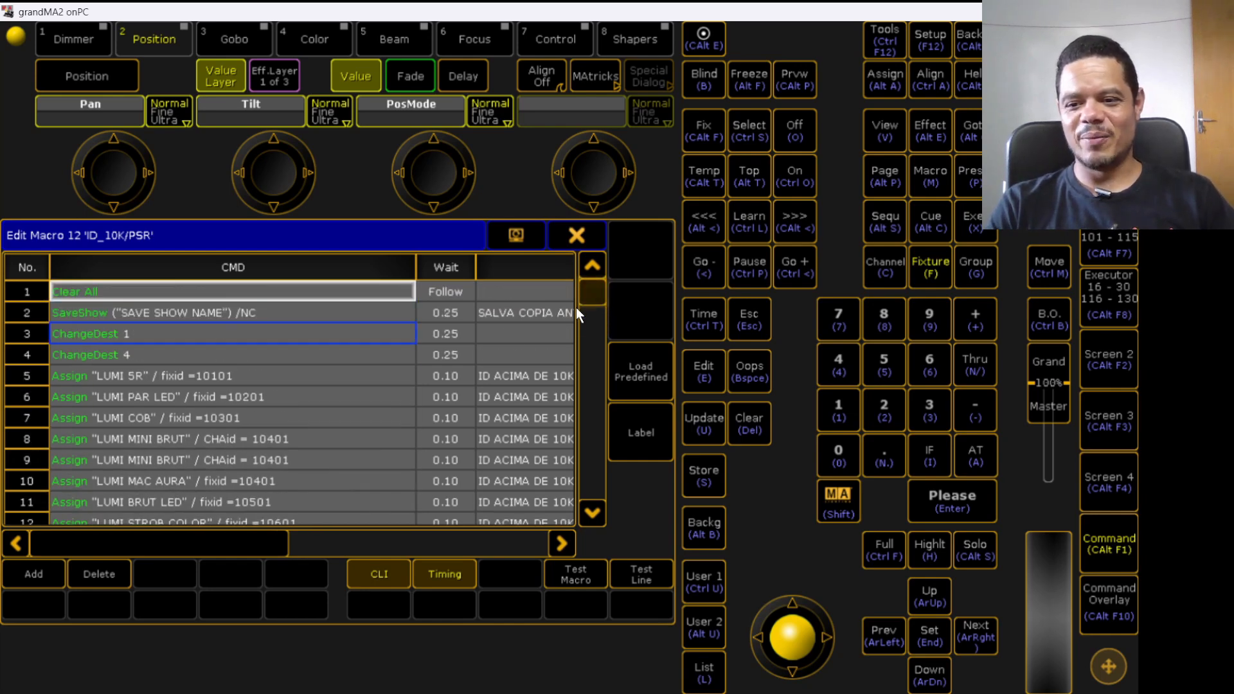
left_click(203, 374)
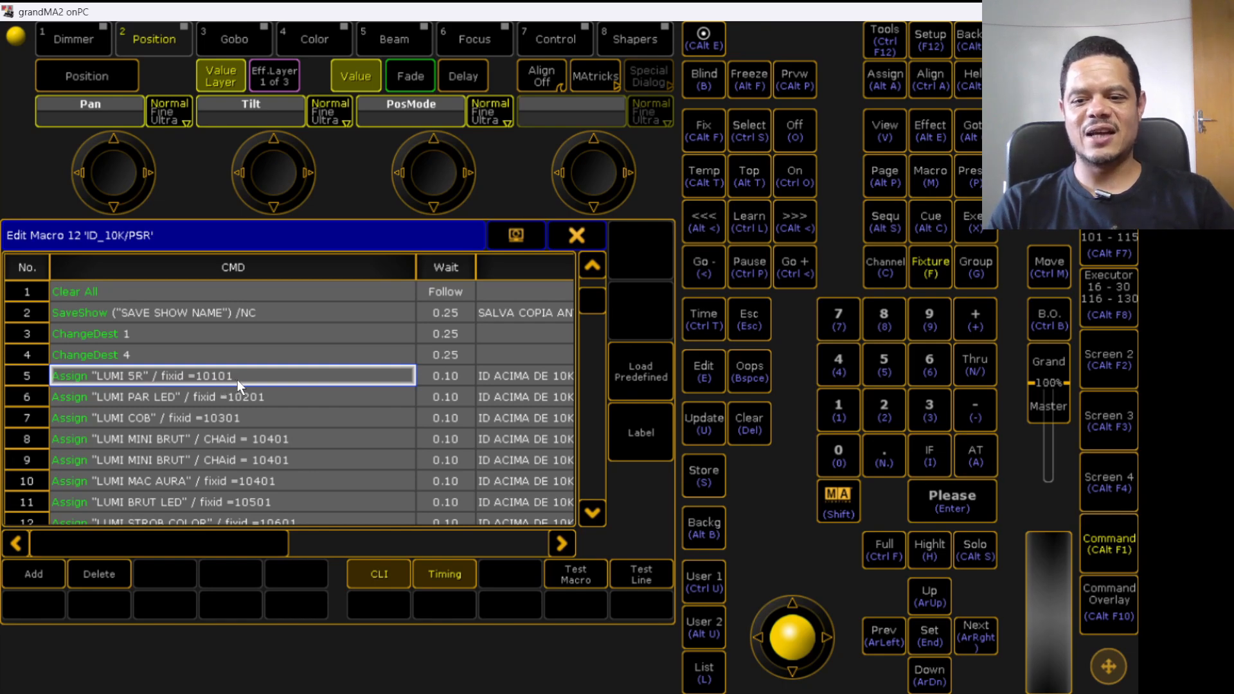
left_click(930, 41)
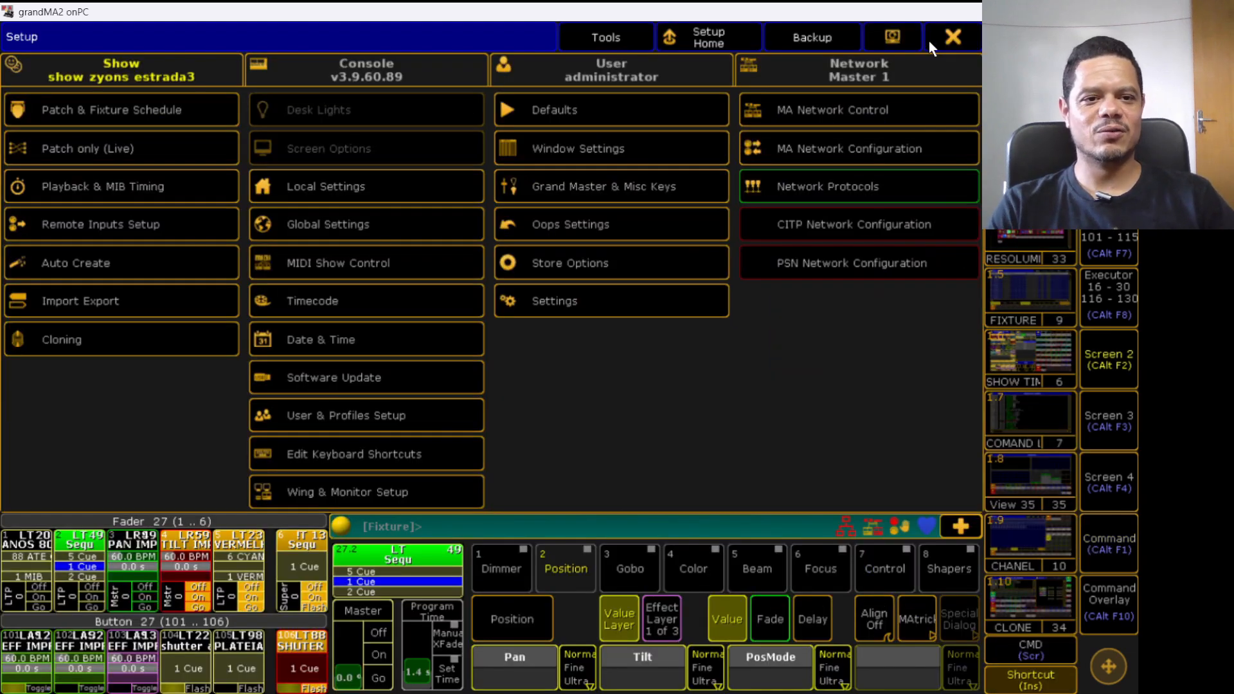
left_click(164, 119)
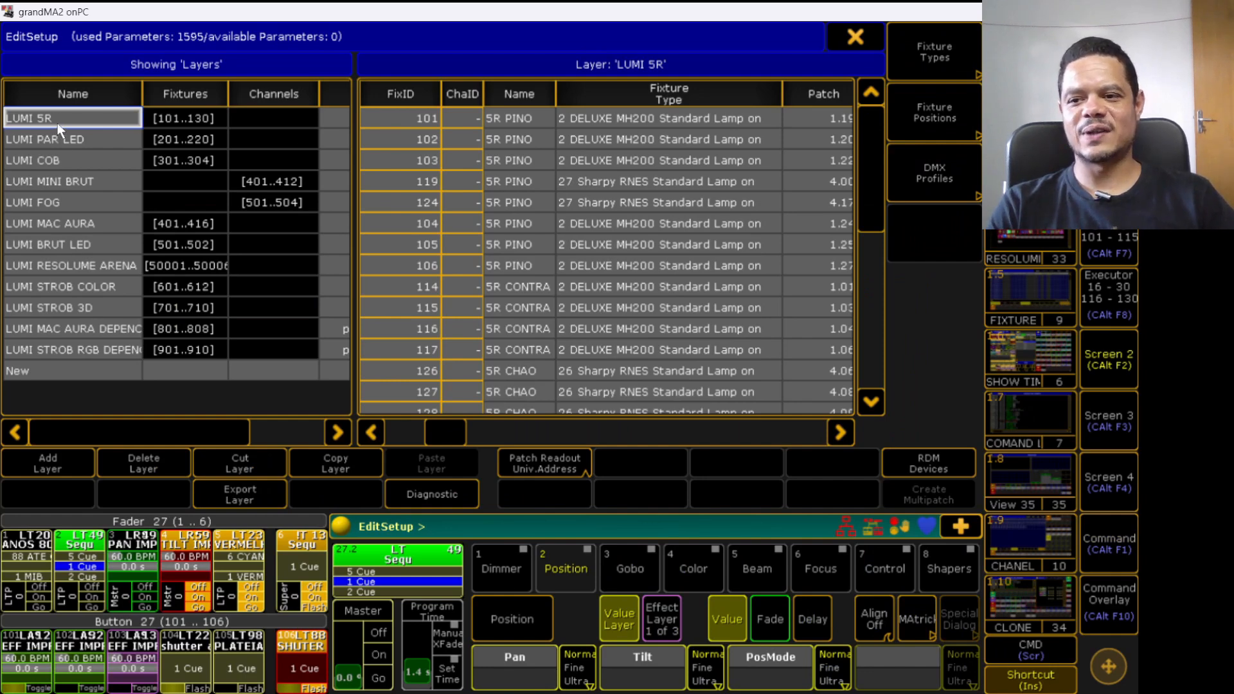
left_click(429, 117)
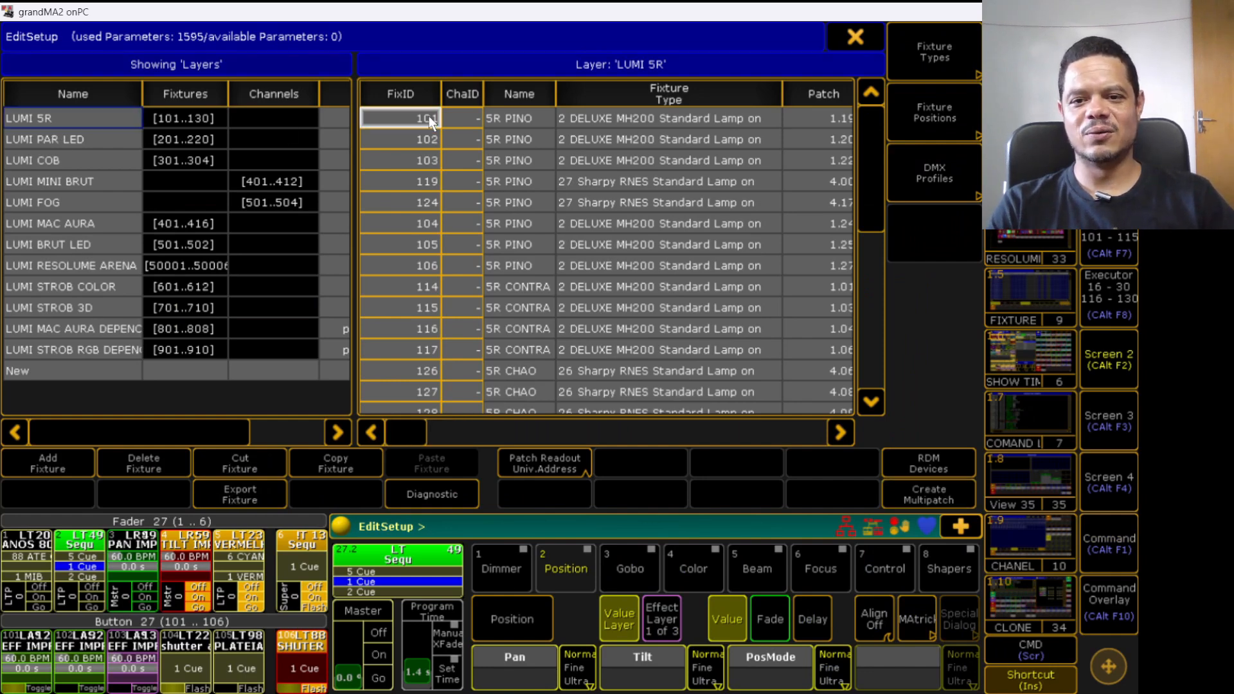
left_click(95, 117)
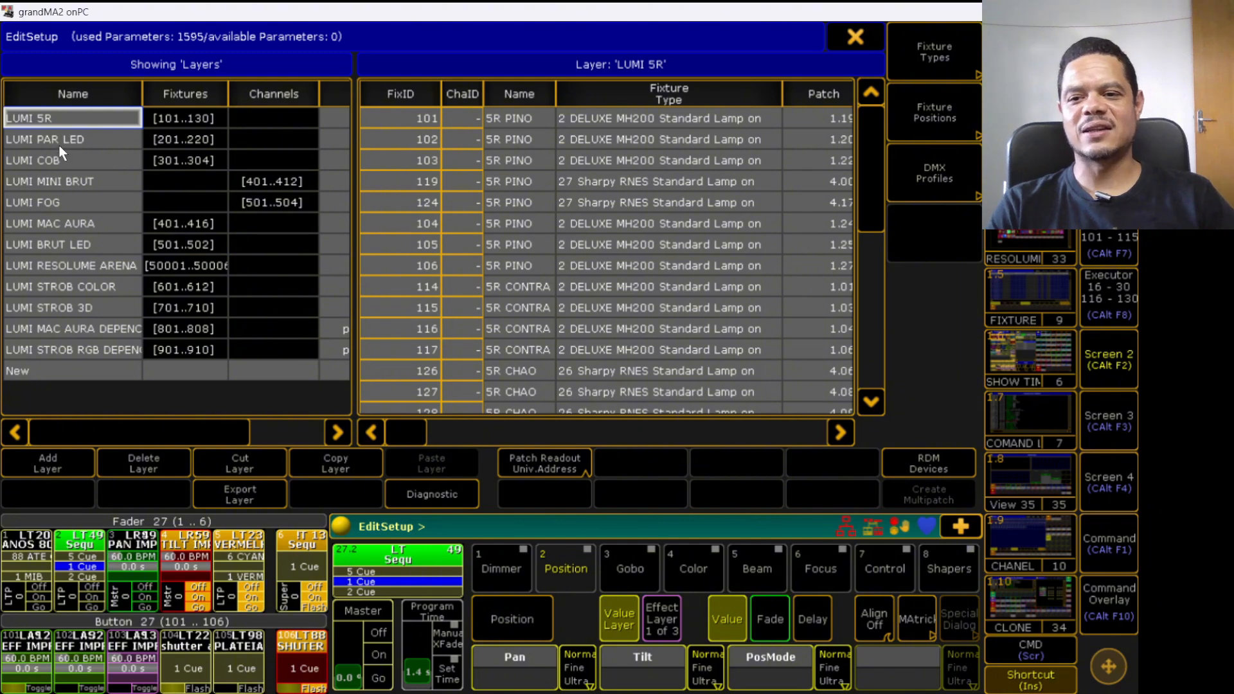
left_click(83, 140)
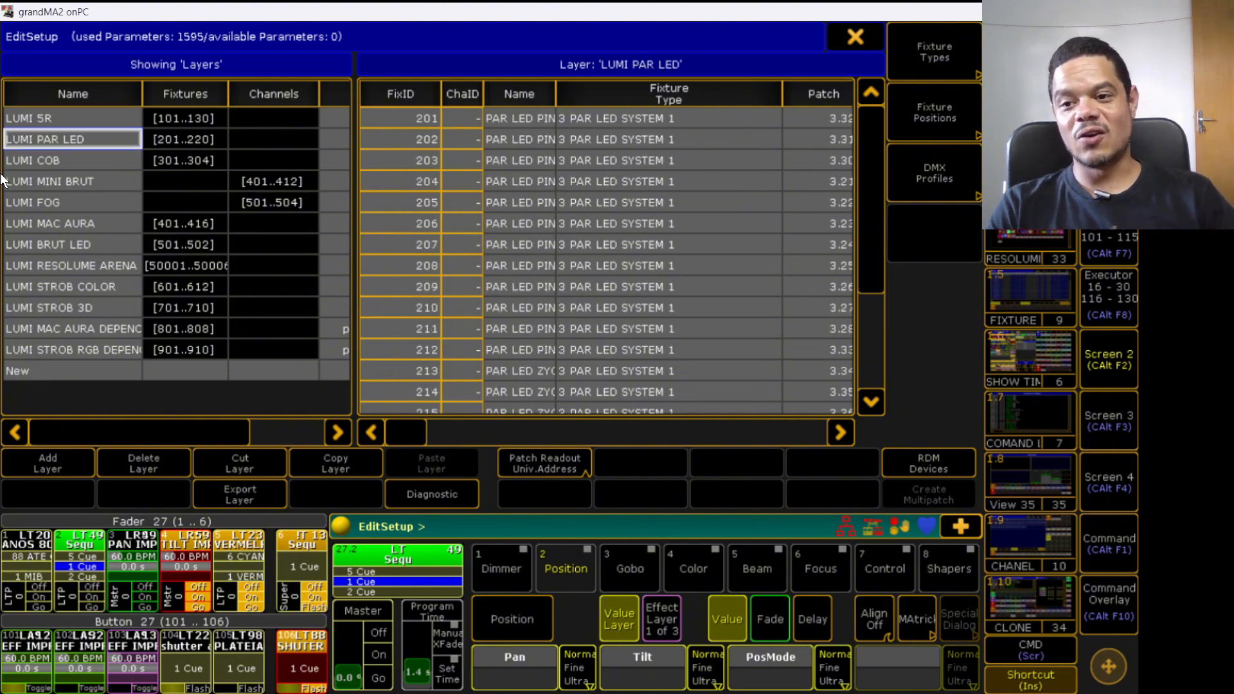
left_click(68, 151)
left_click(61, 137)
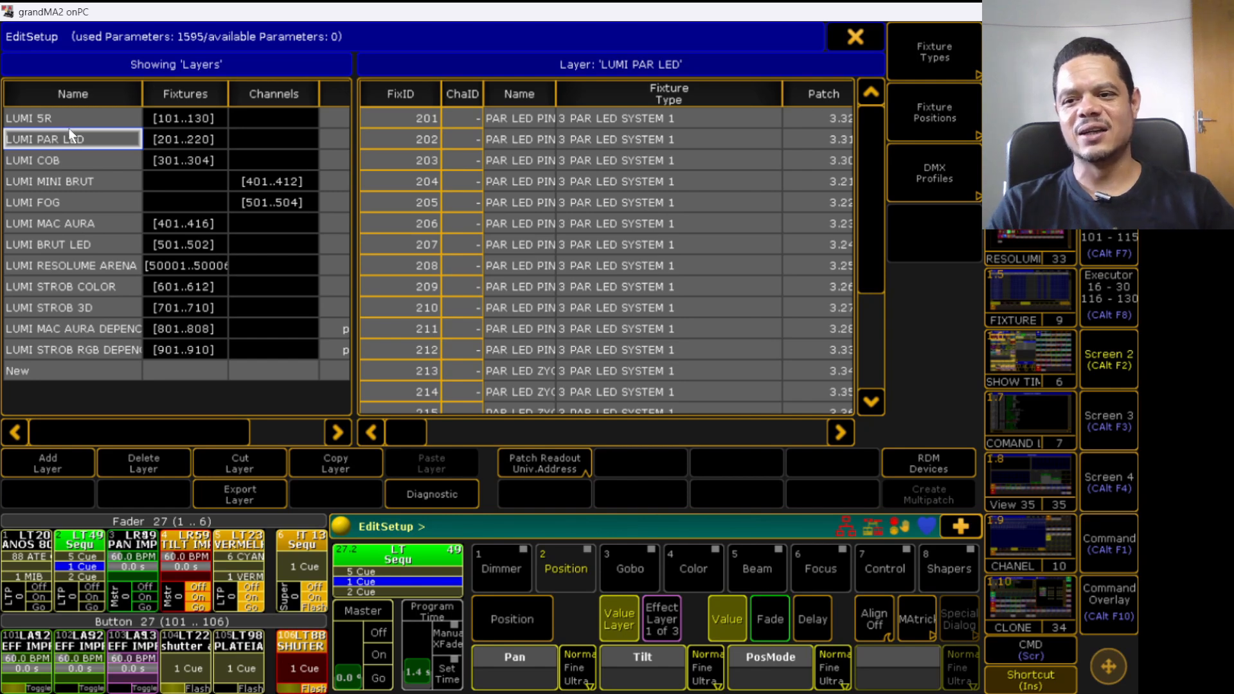
left_click(74, 121)
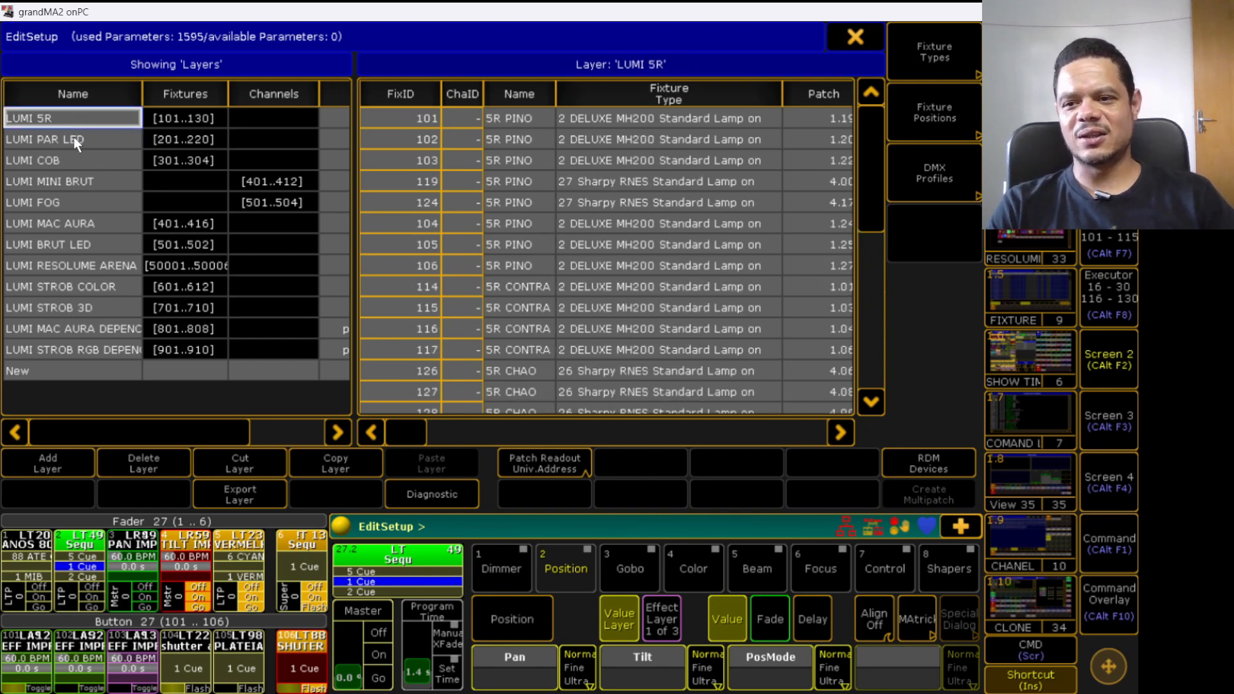
left_click(75, 138)
left_click(67, 159)
left_click(64, 181)
left_click(61, 202)
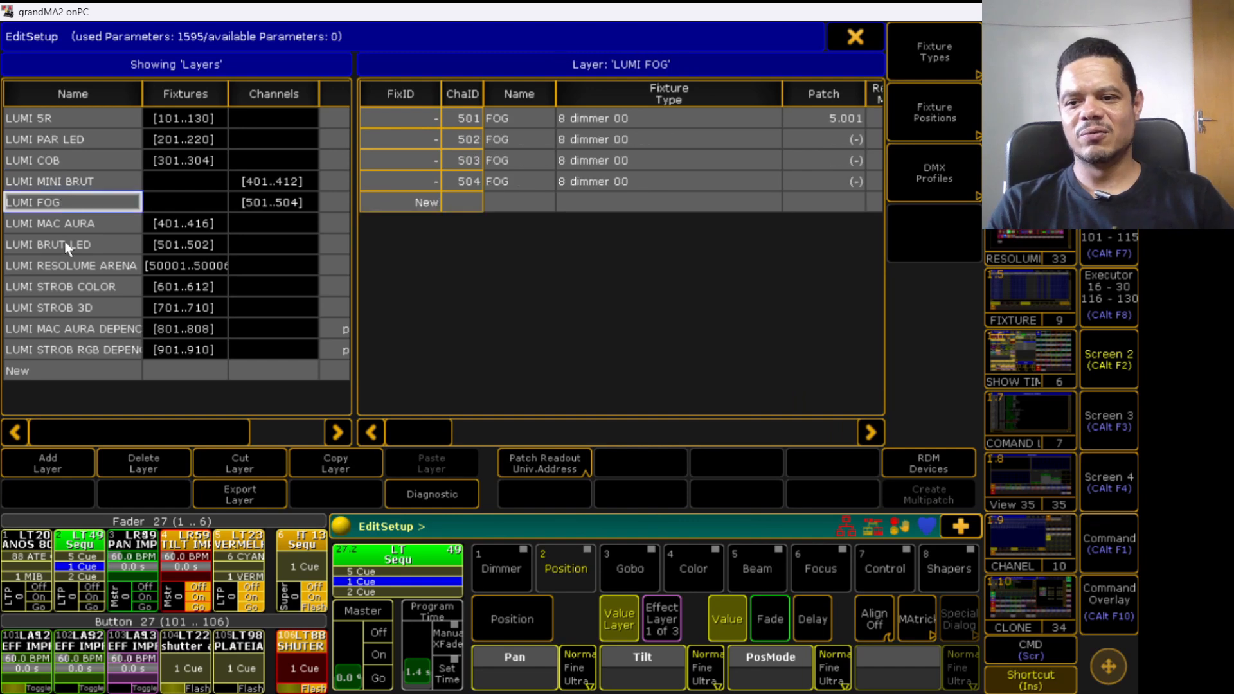
left_click(67, 224)
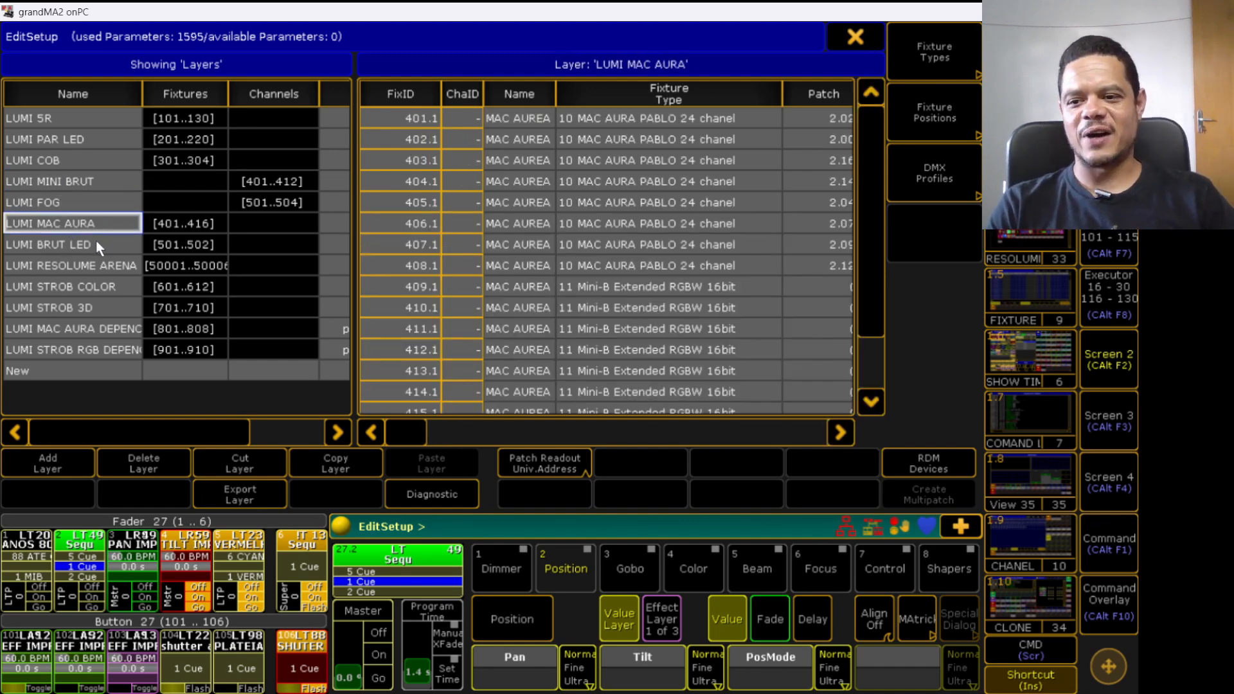
left_click(95, 244)
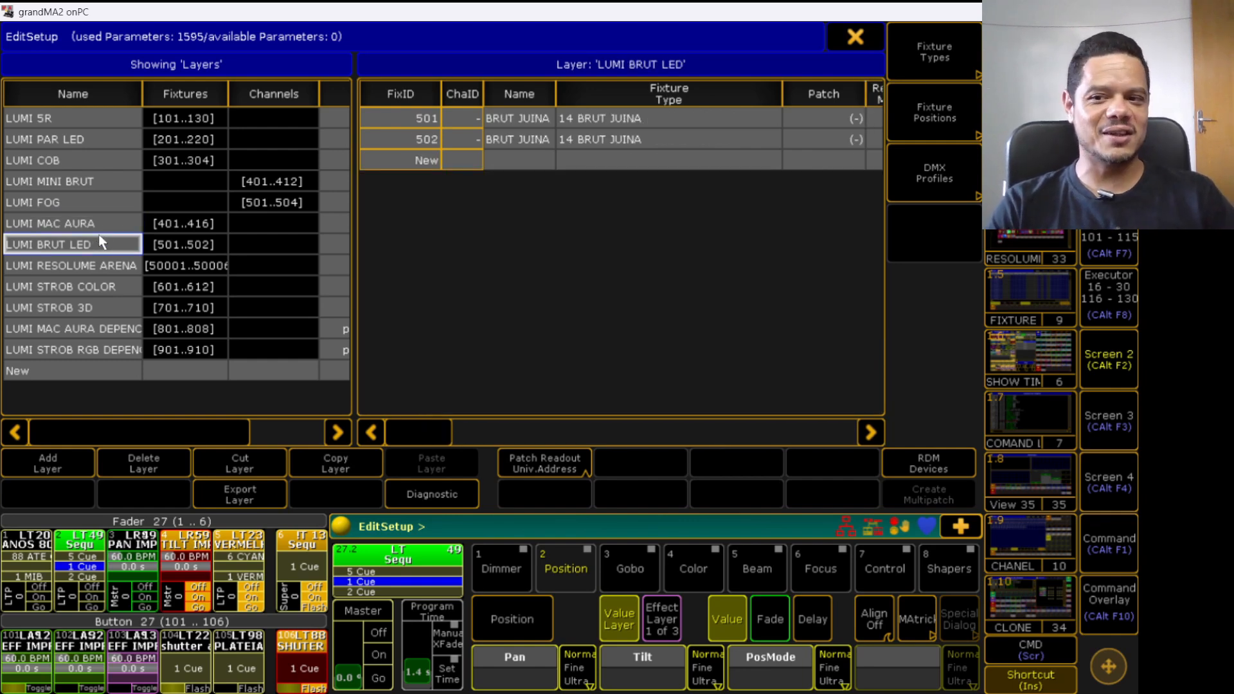
left_click(102, 261)
left_click(97, 284)
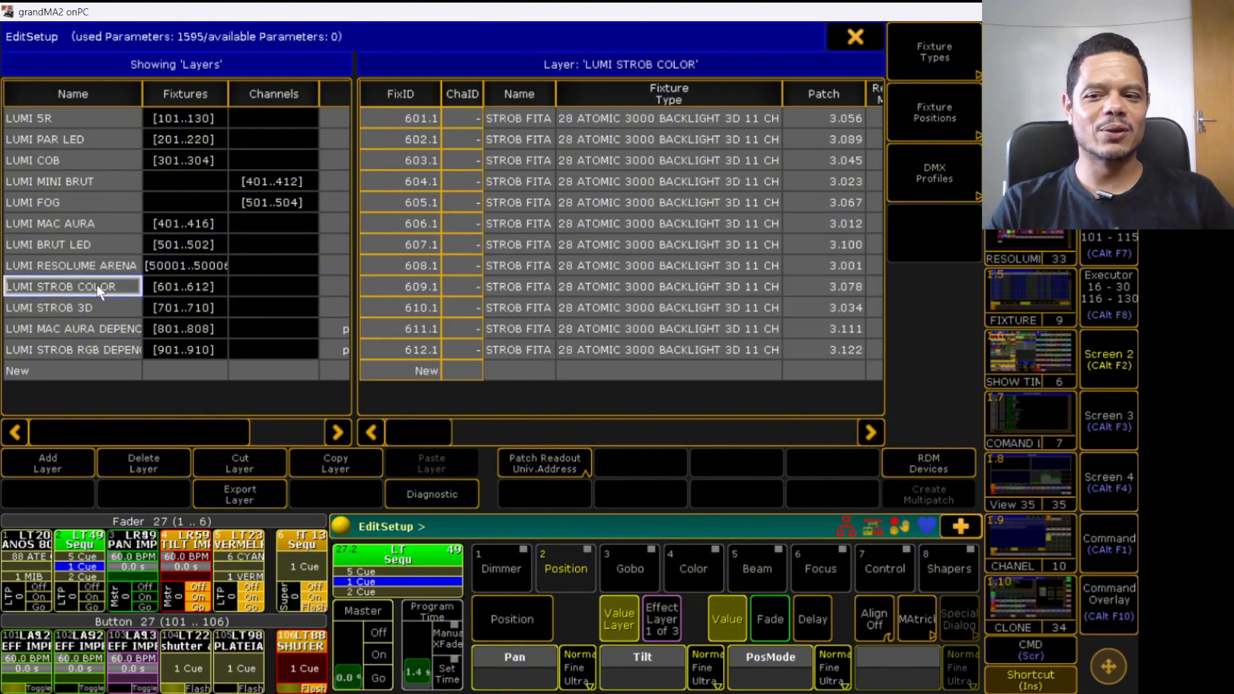
left_click(54, 116)
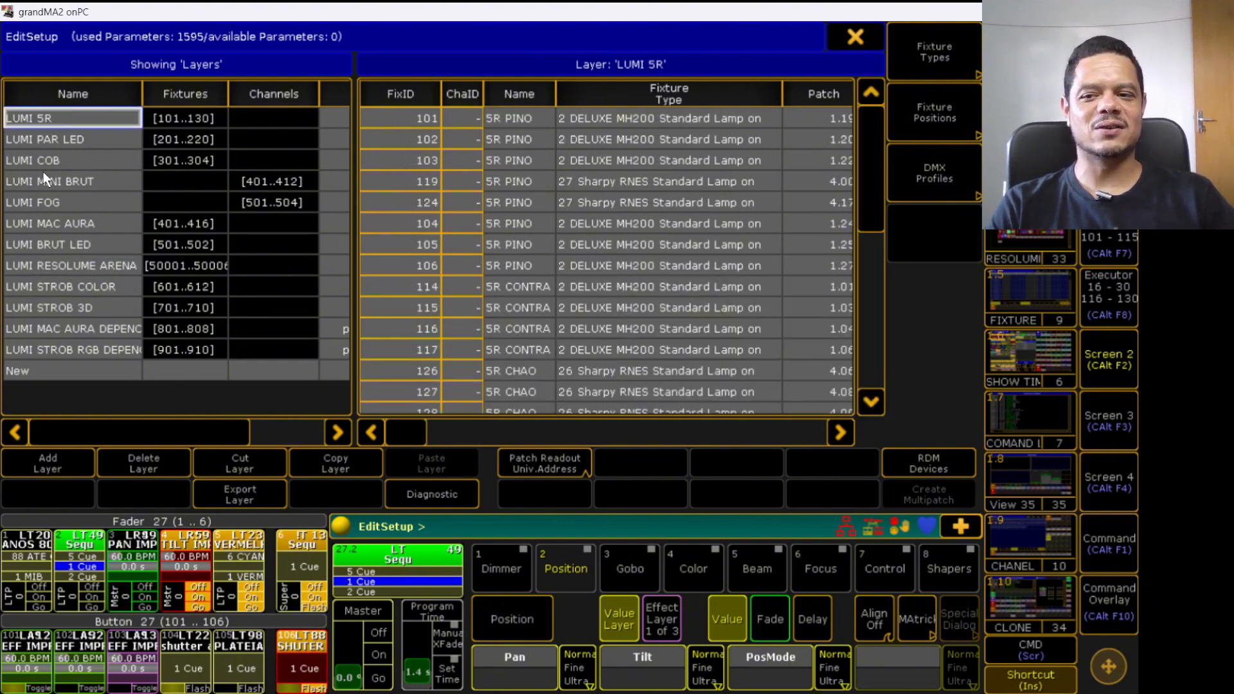
left_click(52, 135)
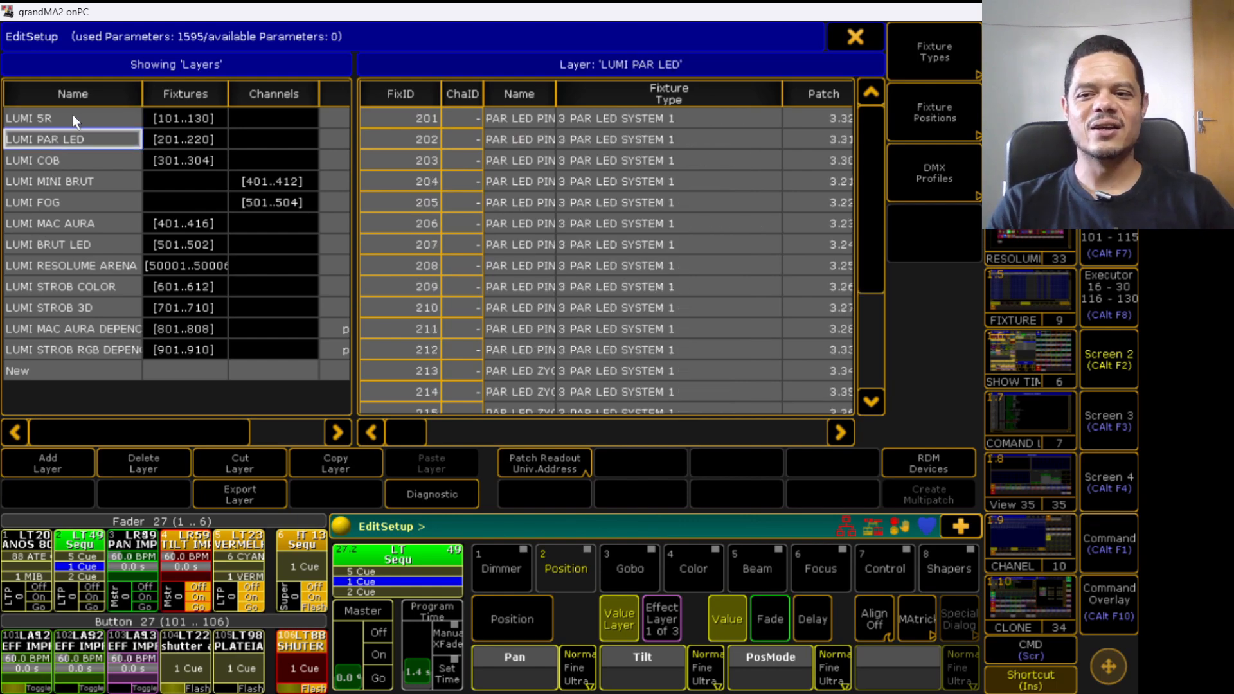
left_click(72, 115)
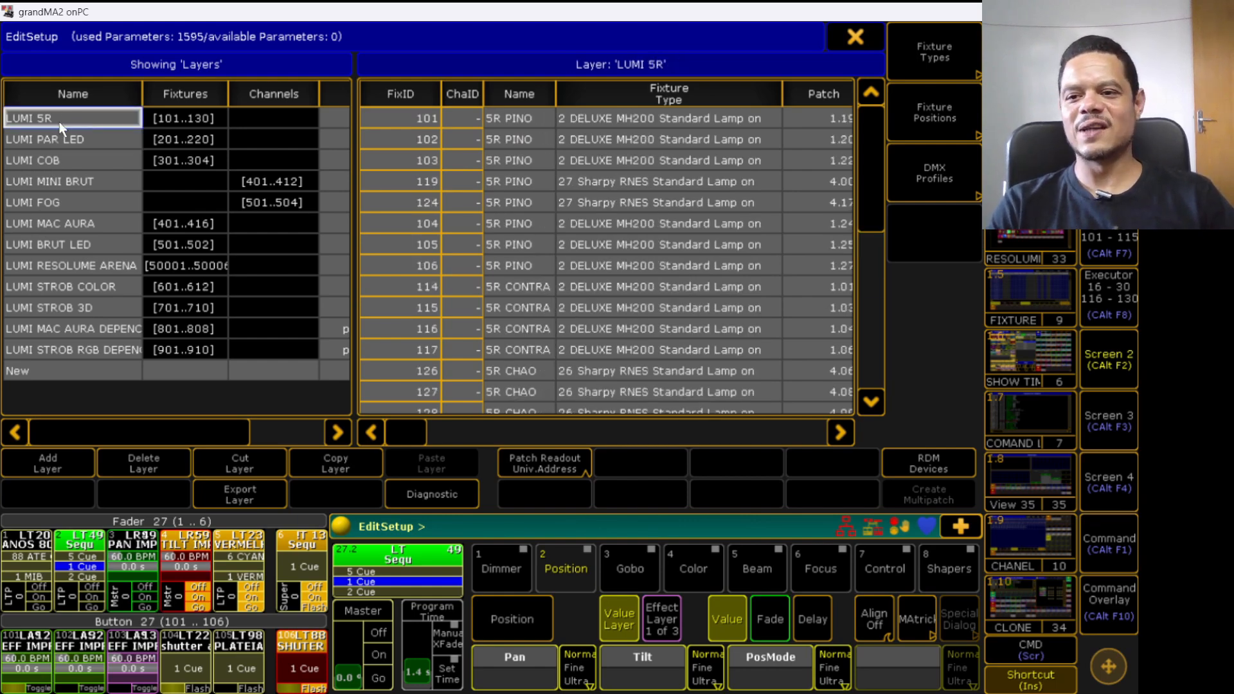
left_click(853, 39)
left_click(941, 49)
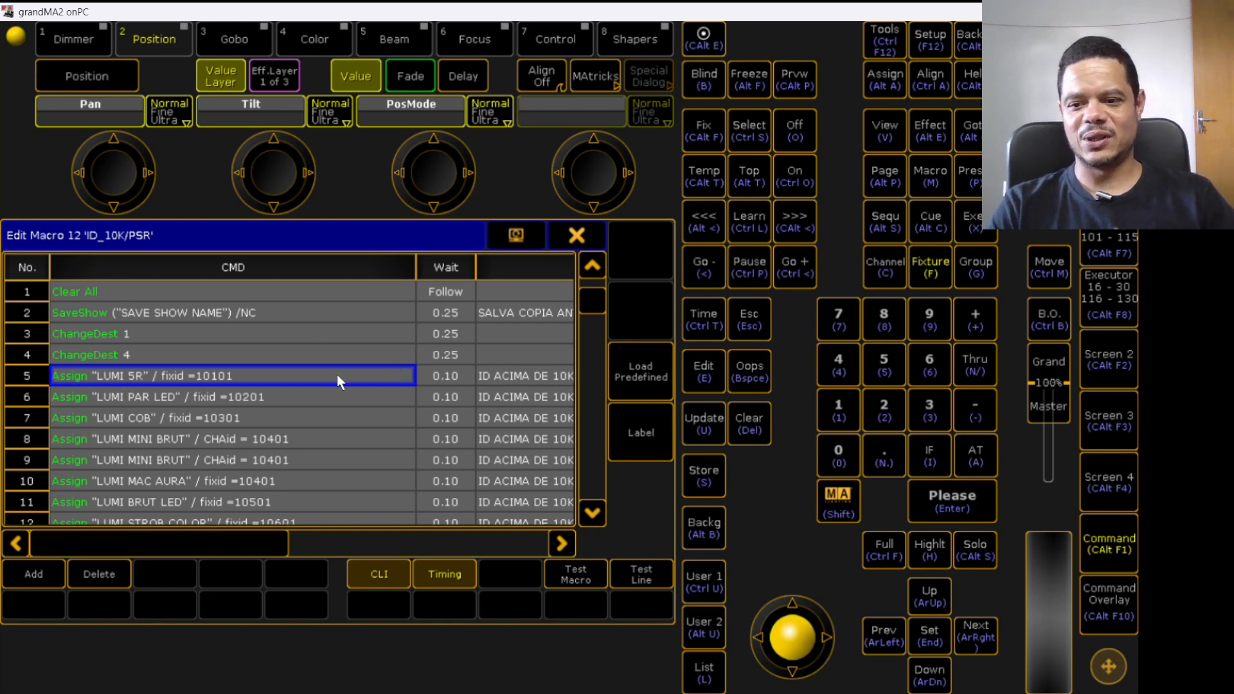
- Scroll through the rest of macro 12 to examine its Assign, ChangeDest, Delete and LeaveSession lines
left_click(158, 399)
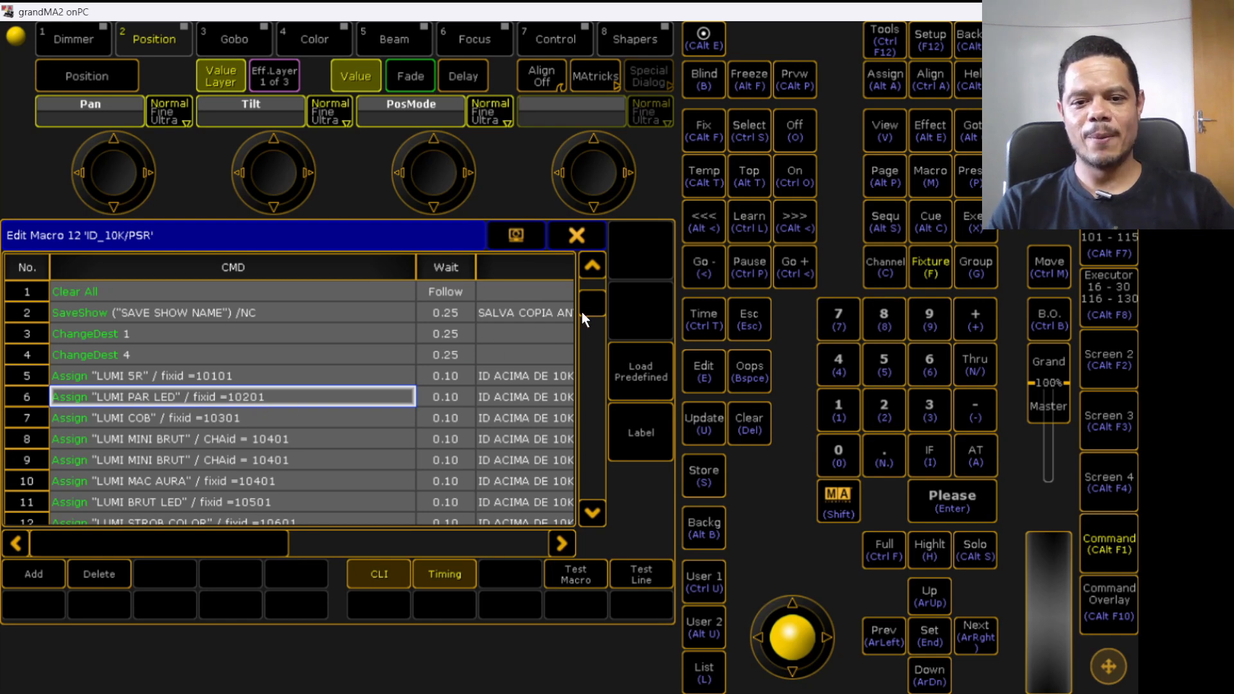
left_click_drag(585, 309, 580, 333)
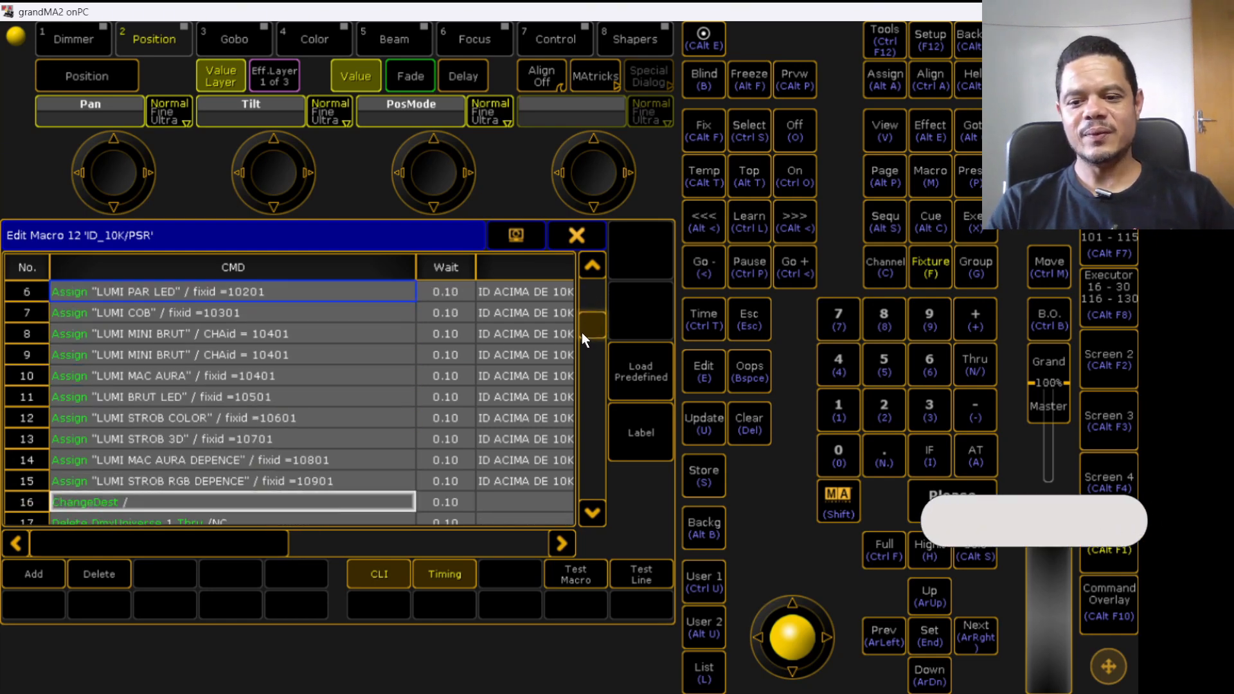
left_click(154, 480)
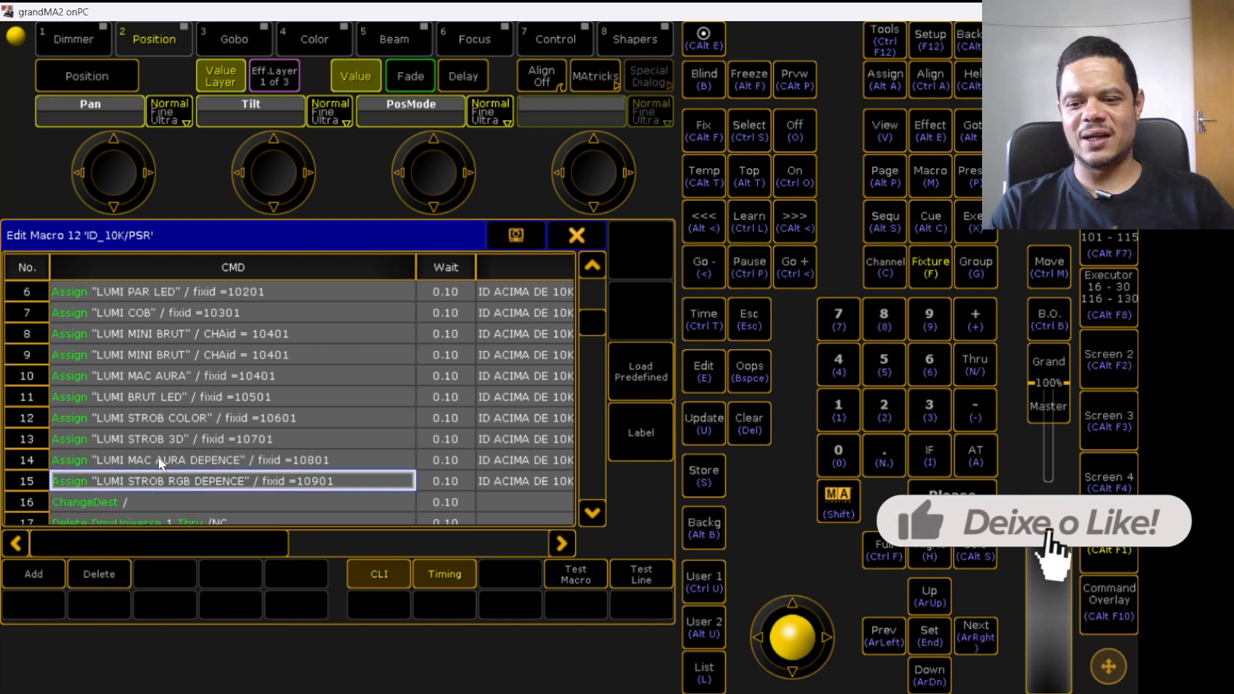
left_click(158, 457)
left_click(157, 442)
left_click(159, 453)
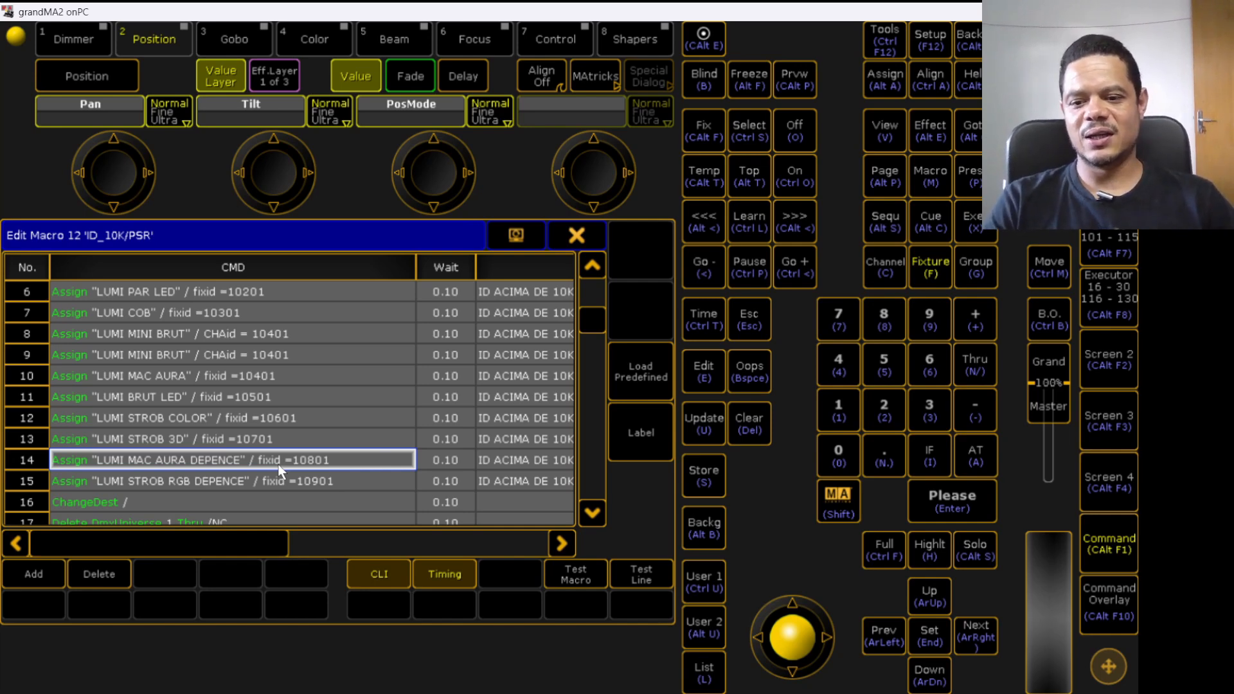
left_click(270, 487)
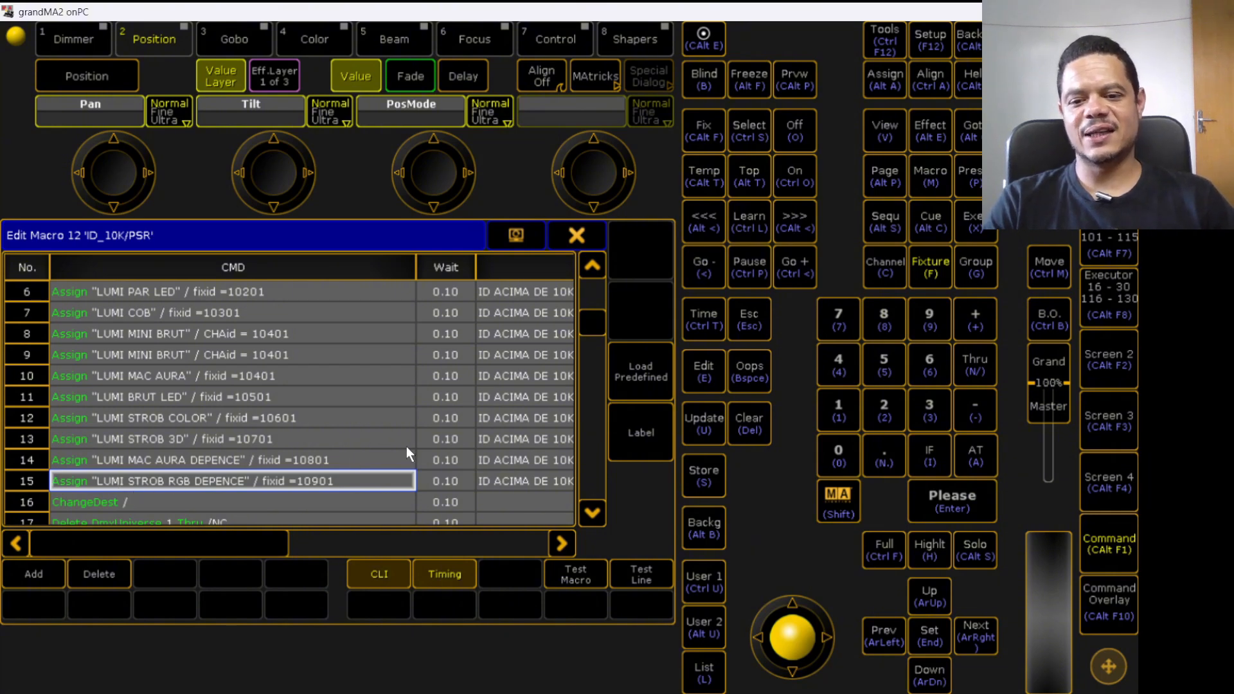
left_click_drag(596, 325, 601, 292)
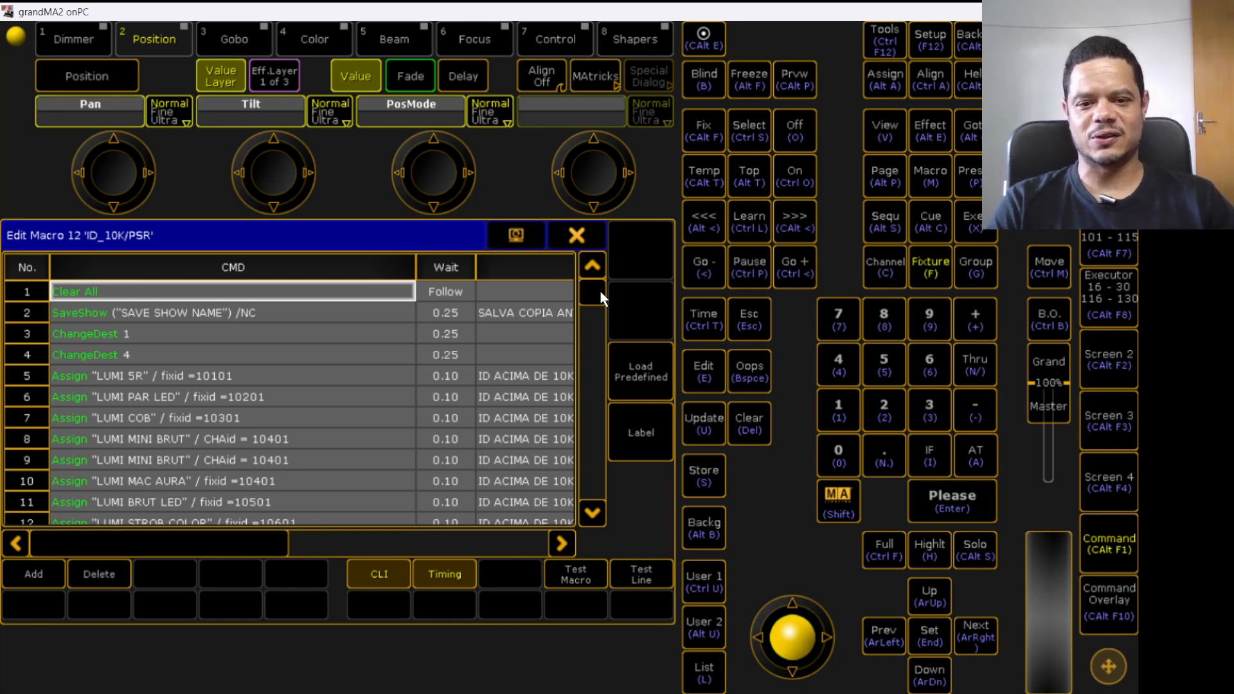
left_click_drag(599, 292, 600, 324)
scroll(418, 378, "down", 4)
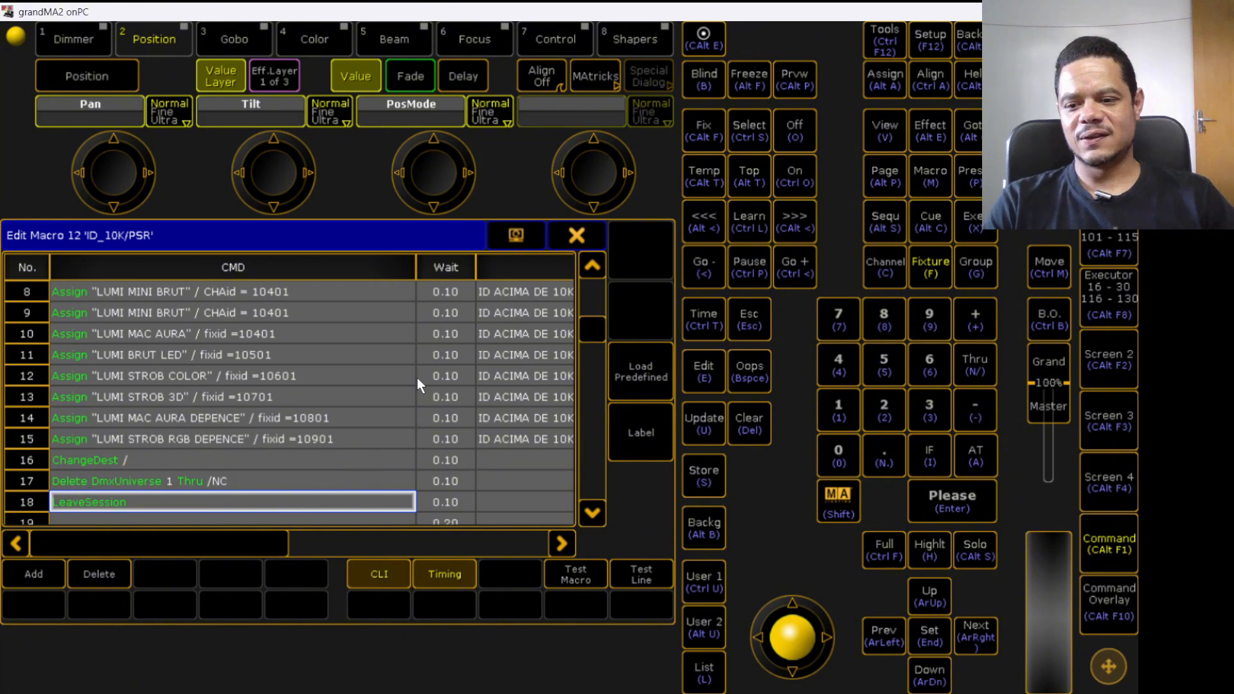
scroll(208, 435, "down", 1)
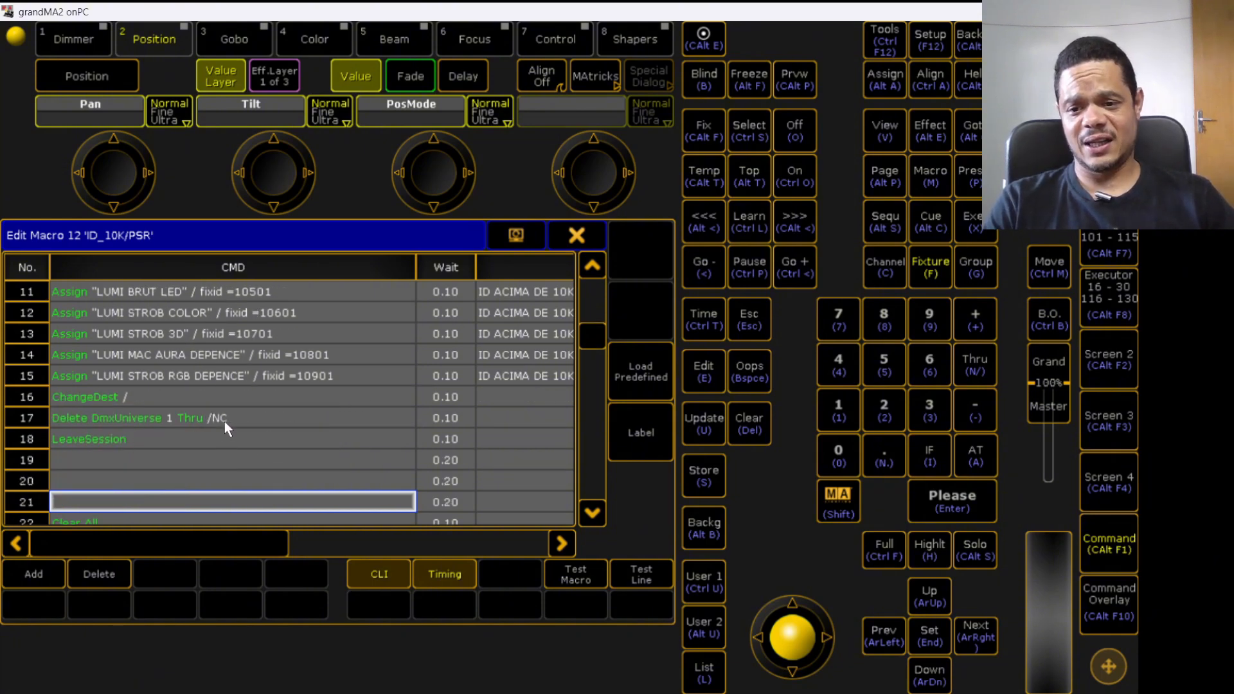
left_click(252, 419)
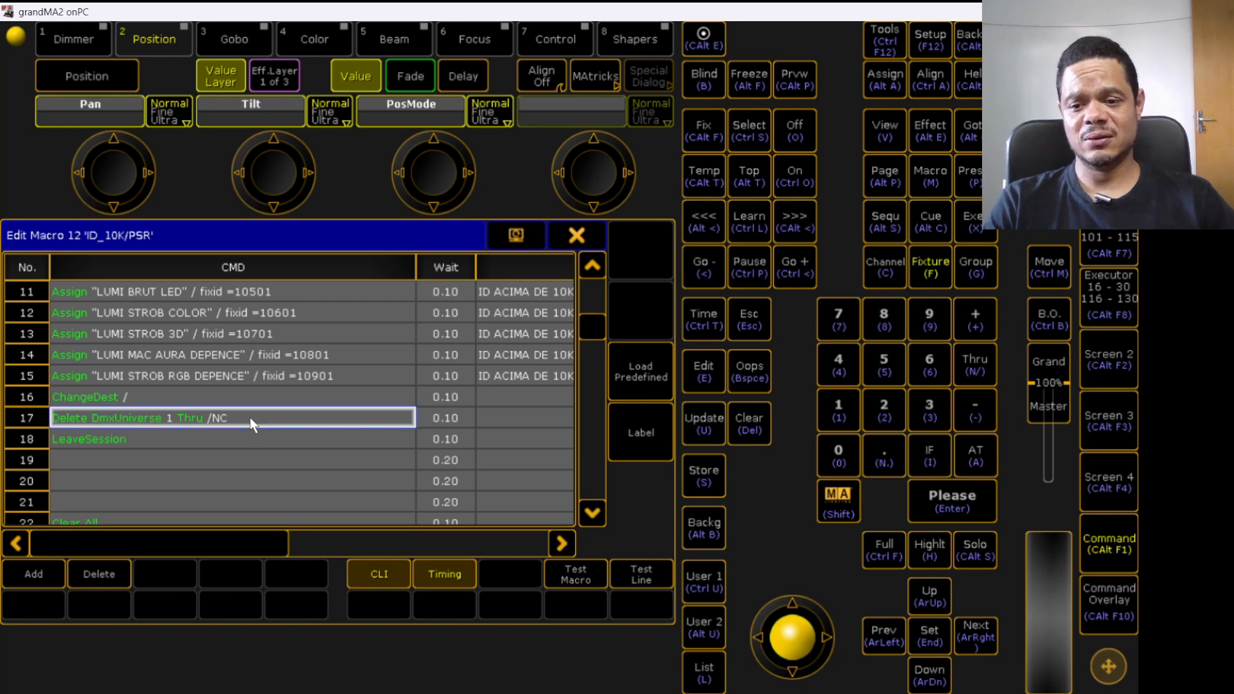
scroll(152, 441, "down", 4)
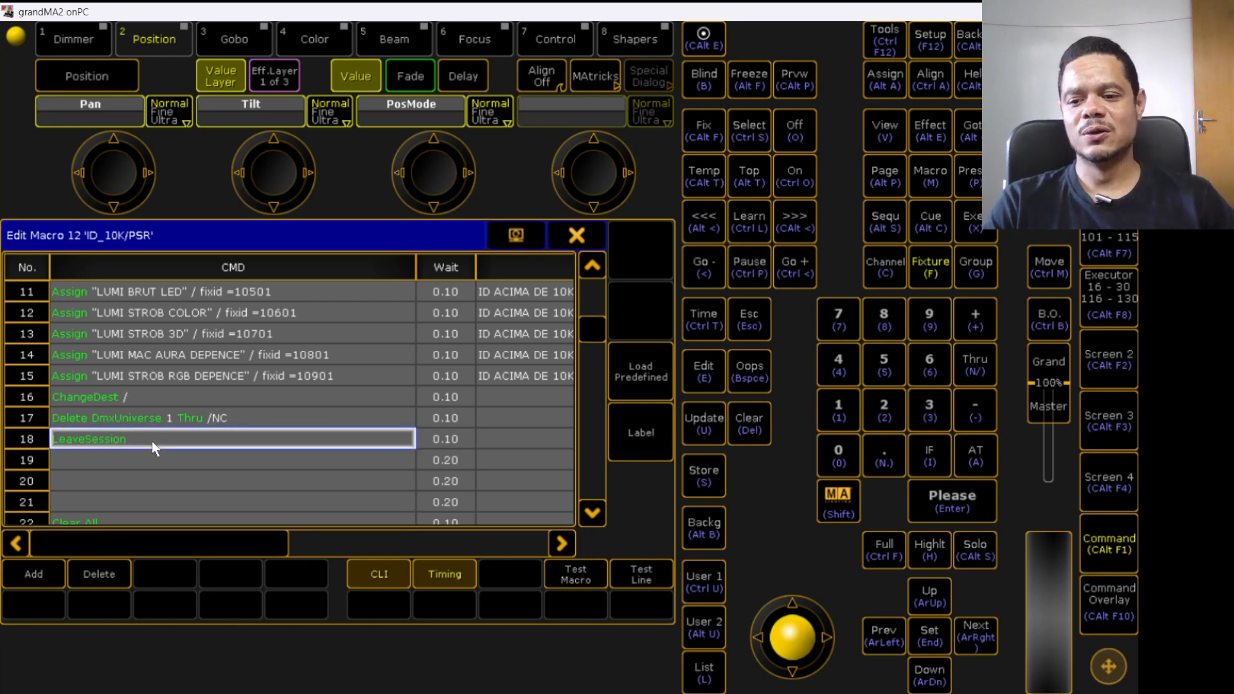
scroll(179, 438, "down", 3)
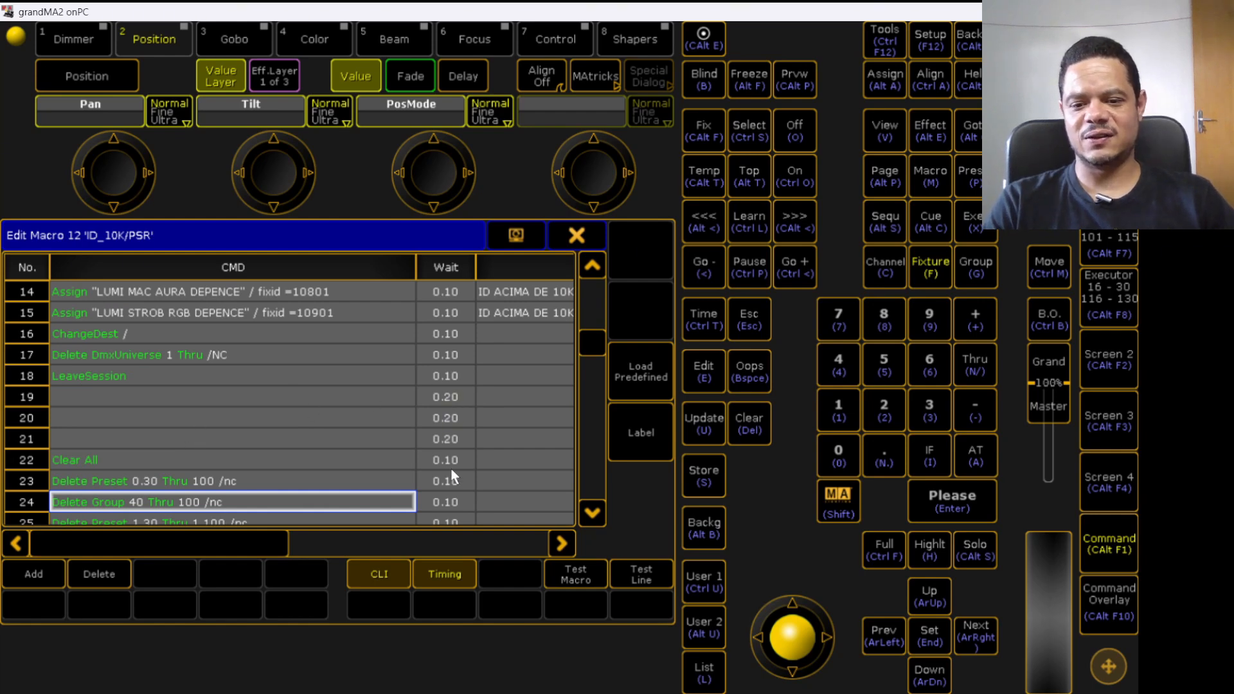
scroll(455, 392, "down", 1)
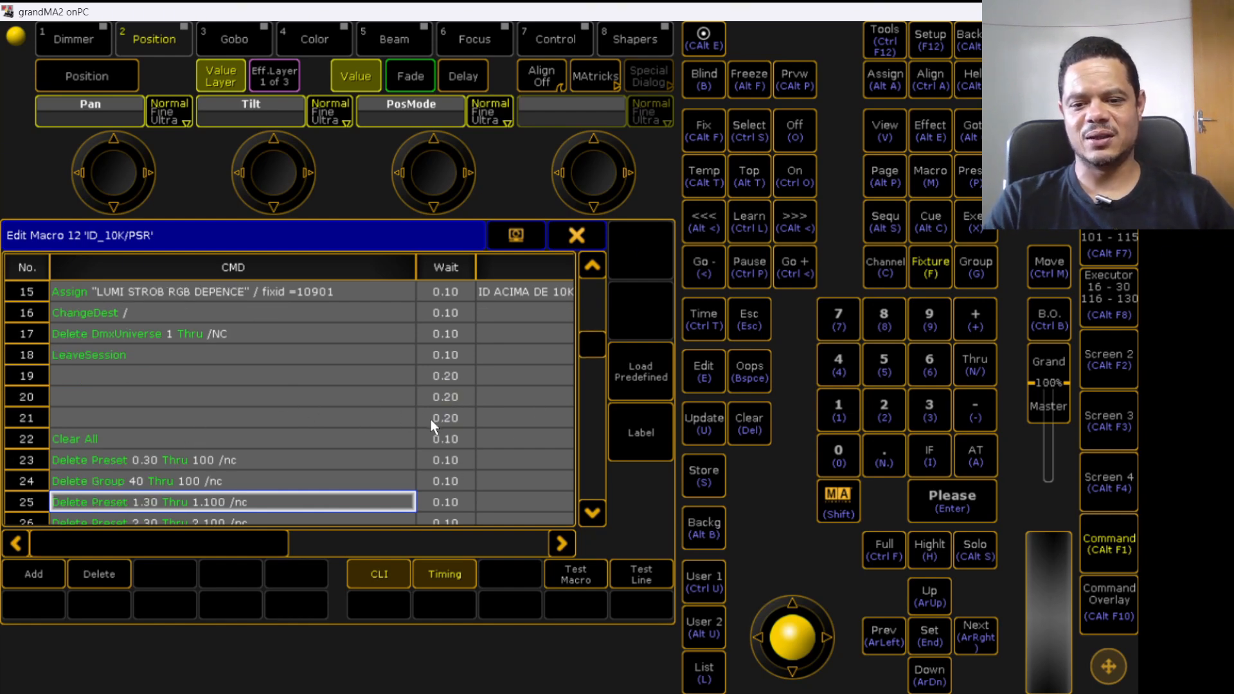
scroll(347, 411, "down", 2)
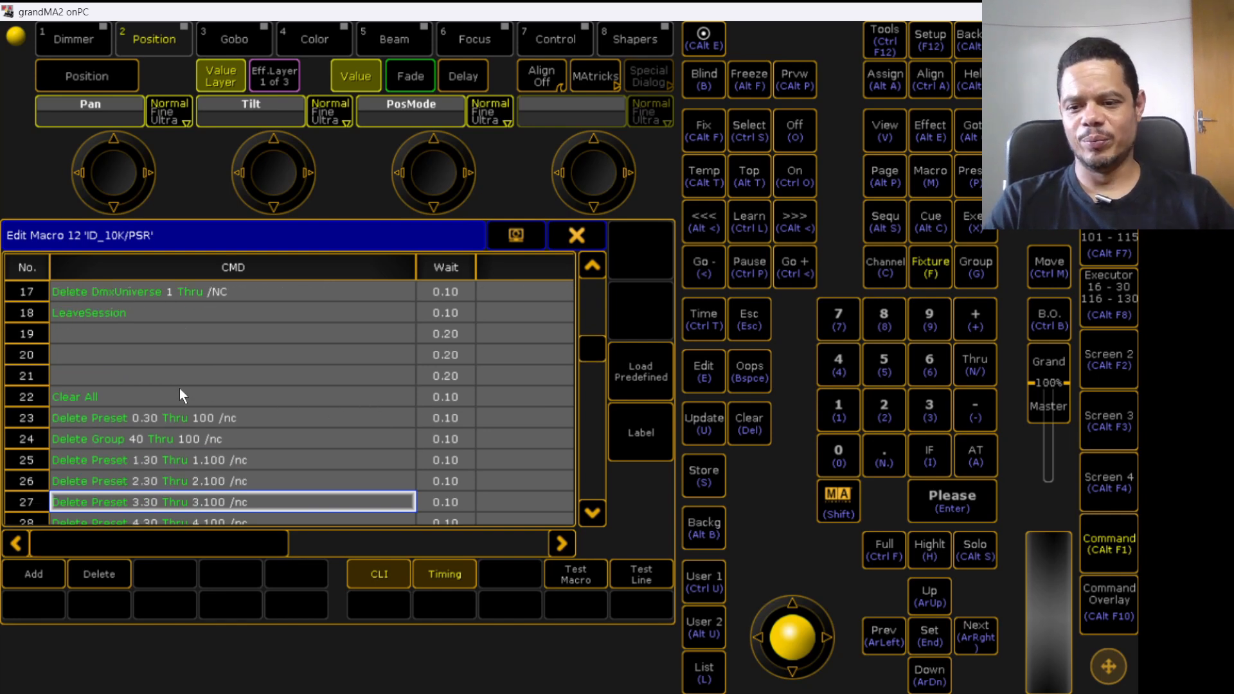
- Scroll through macro 12's later lines and its Info column to examine the Delete, SaveShow and PSR commands
scroll(180, 392, "down", 1)
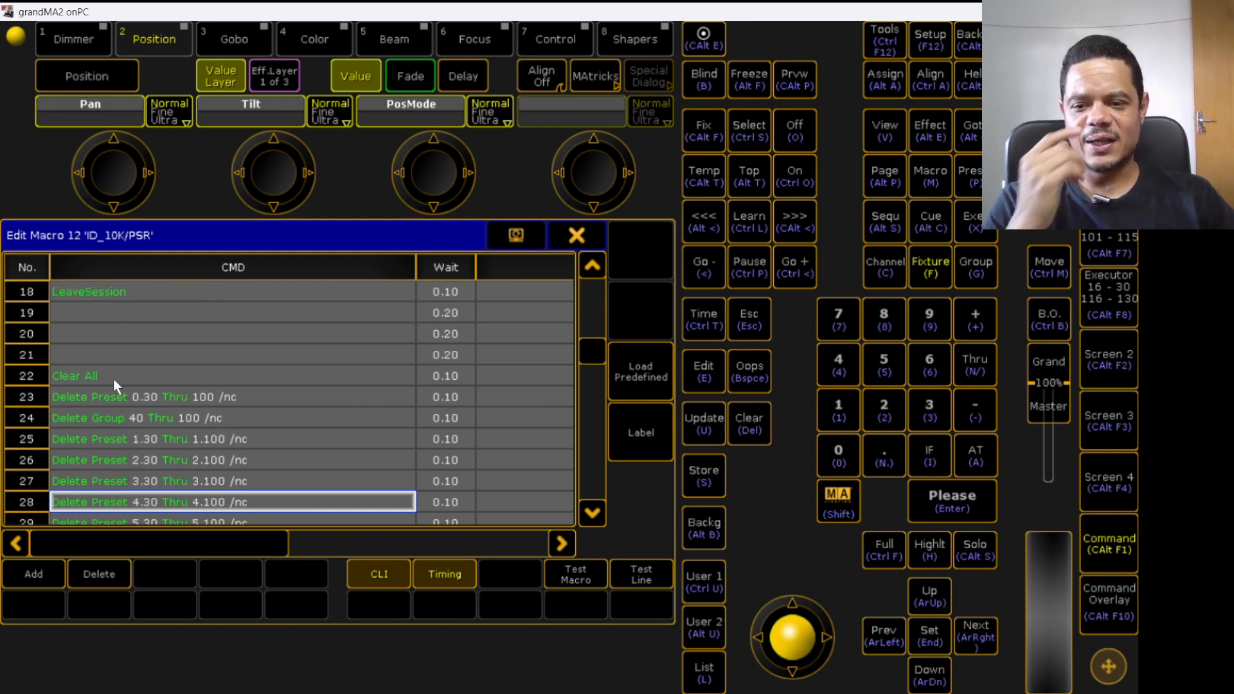
scroll(128, 385, "down", 1)
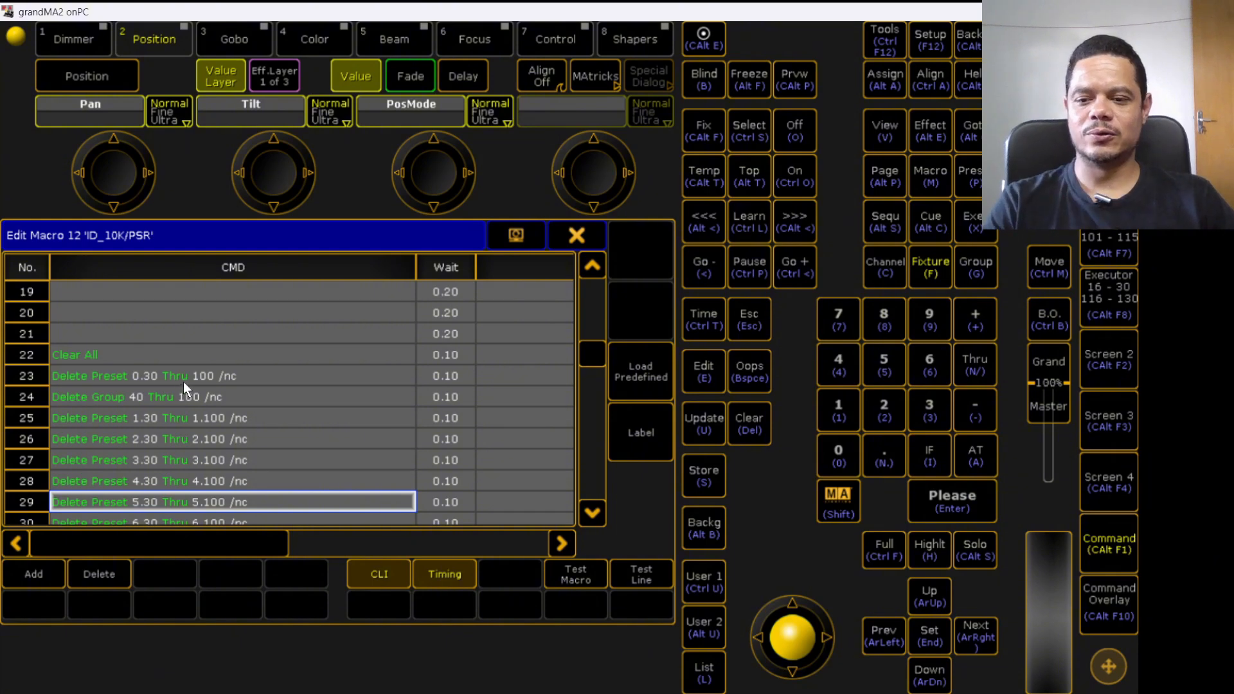
scroll(221, 381, "down", 2)
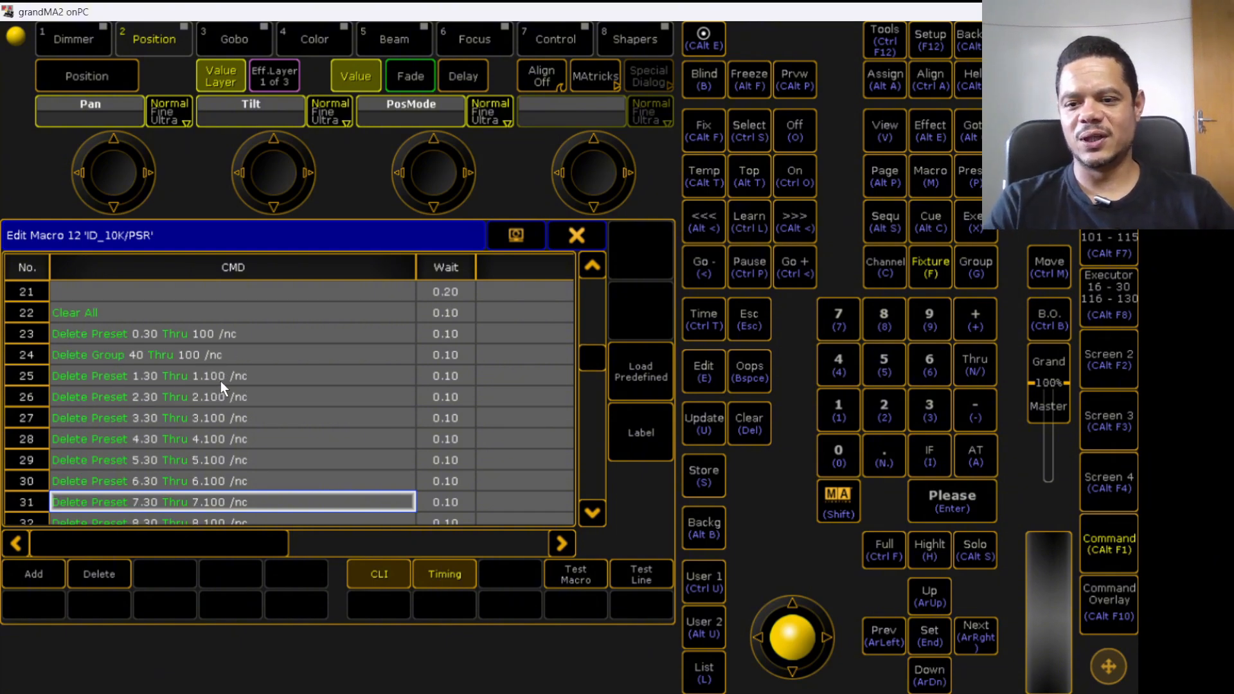
scroll(221, 381, "down", 10)
scroll(221, 380, "down", 10)
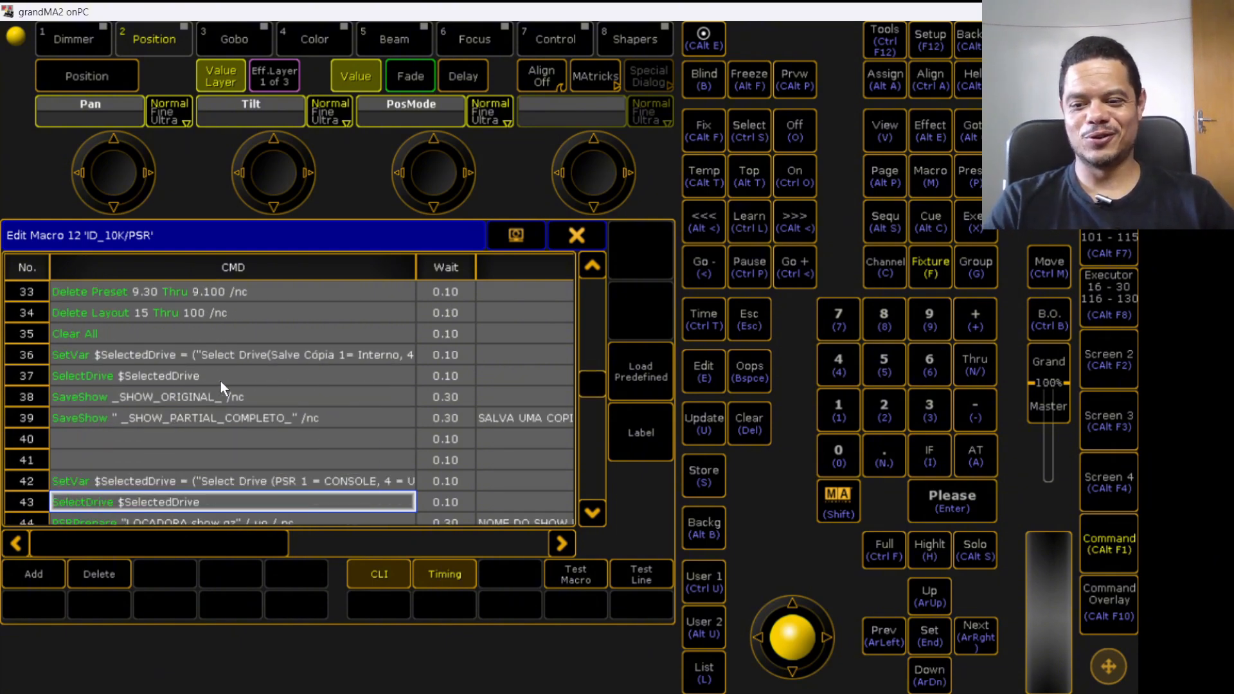
scroll(221, 380, "down", 15)
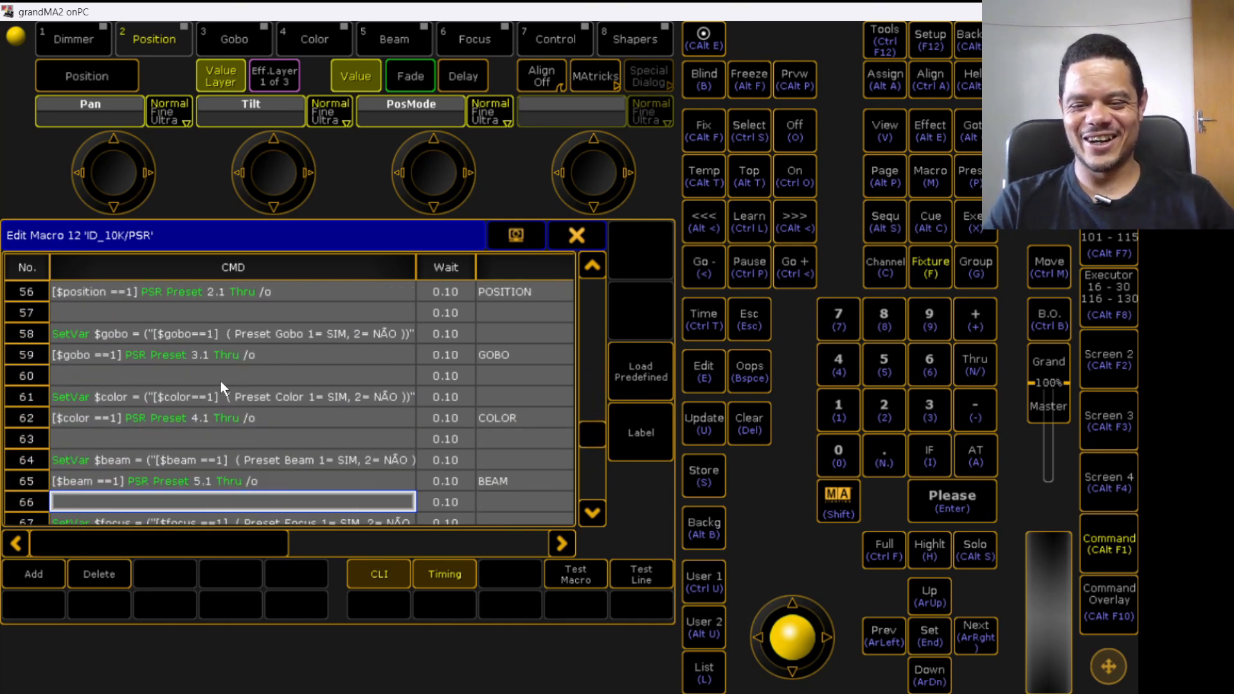
scroll(221, 381, "down", 3)
left_click_drag(253, 543, 399, 534)
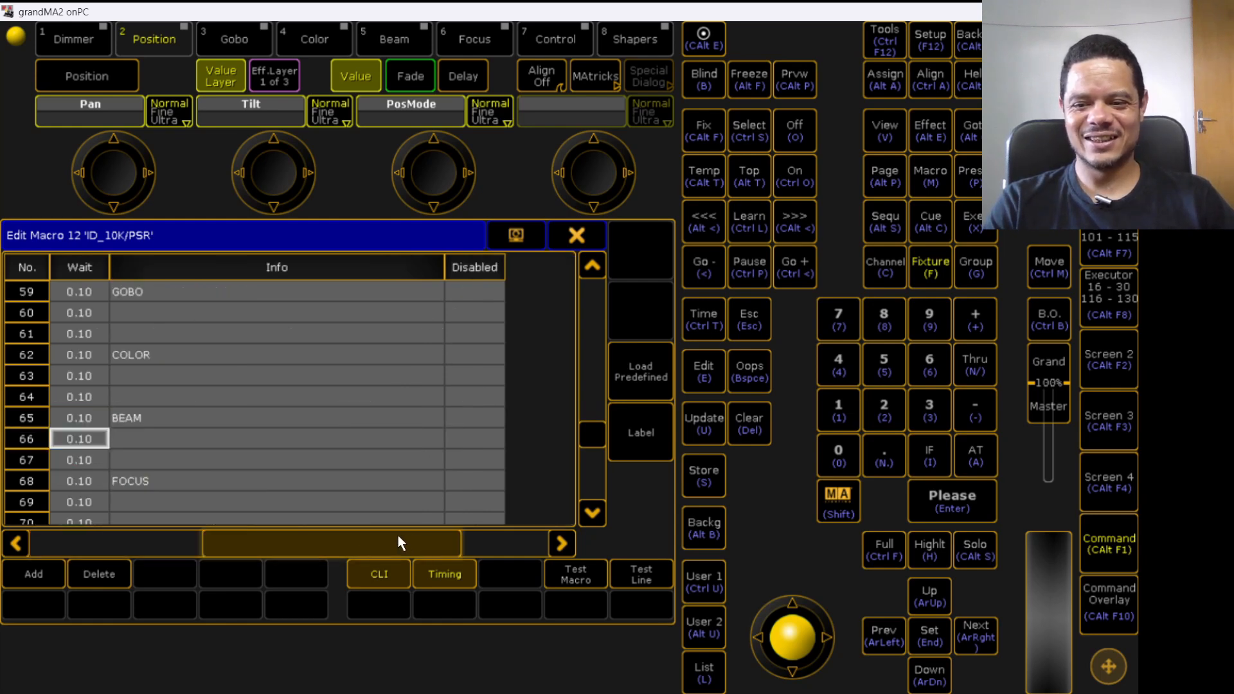
left_click(323, 389)
key("Up")
key("Up")
key("Up")
key("Up")
left_click_drag(587, 421, 602, 281)
left_click_drag(472, 547, 314, 541)
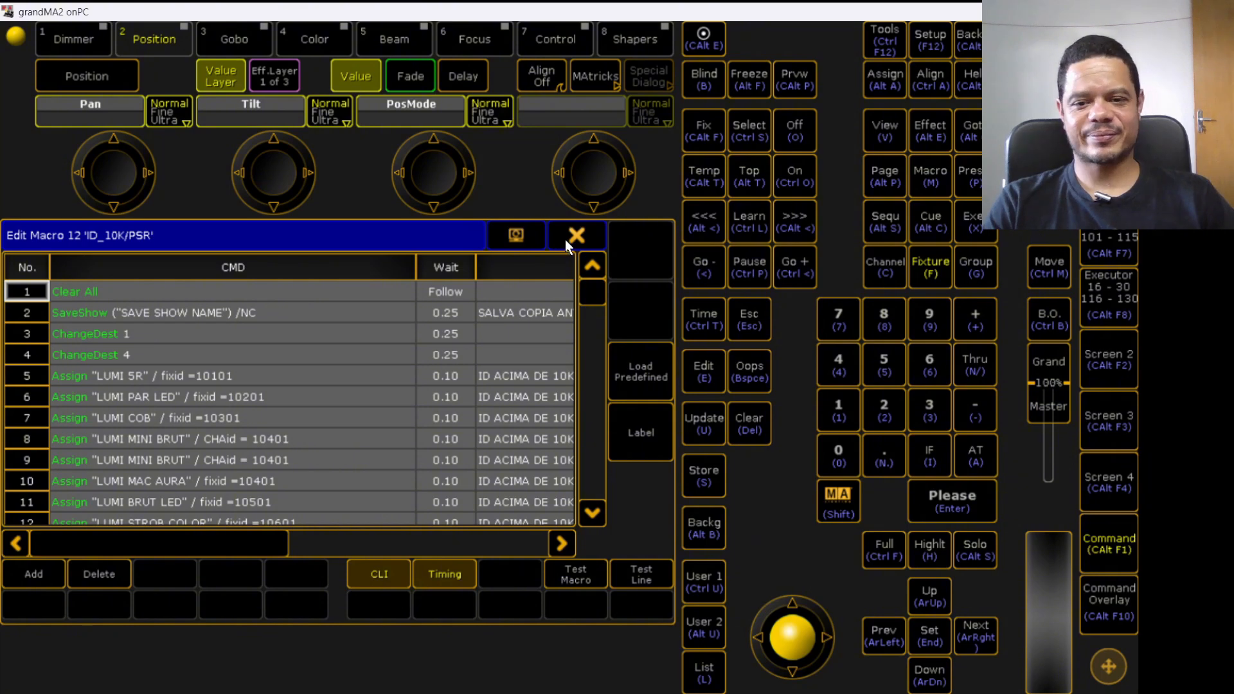
- Open line 5's Assign command of macro 12 to inspect it, then close the editors without changes
left_click(191, 377)
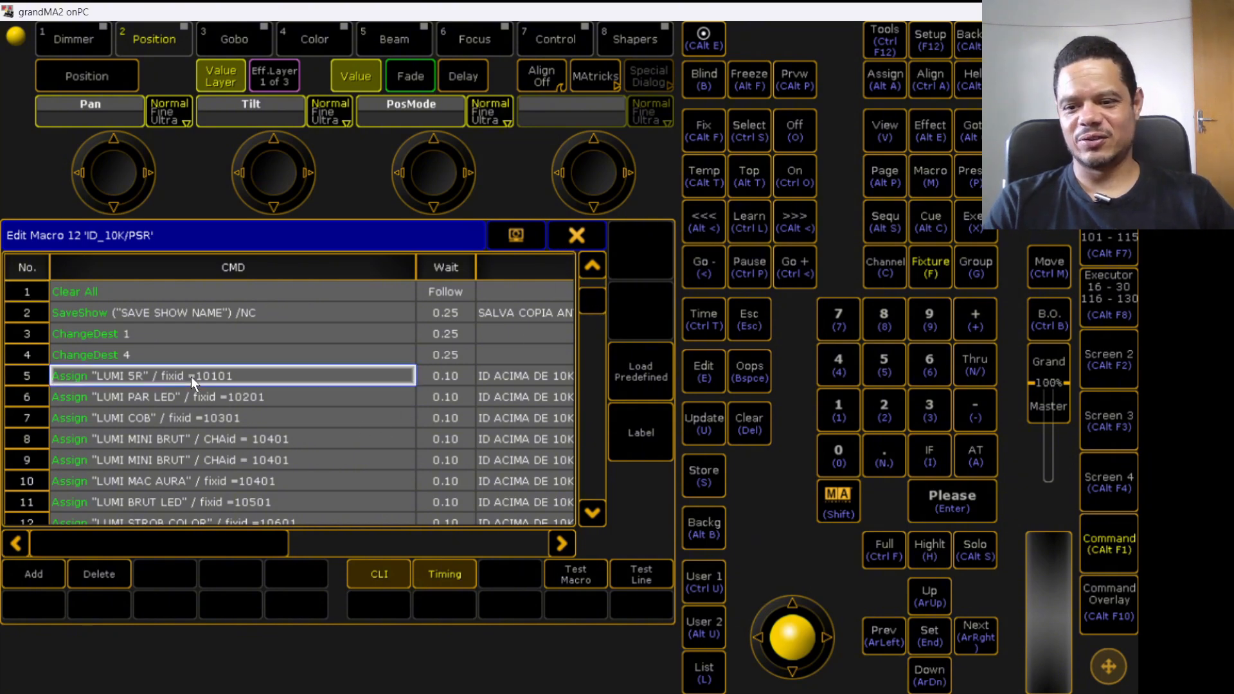
left_click(215, 372)
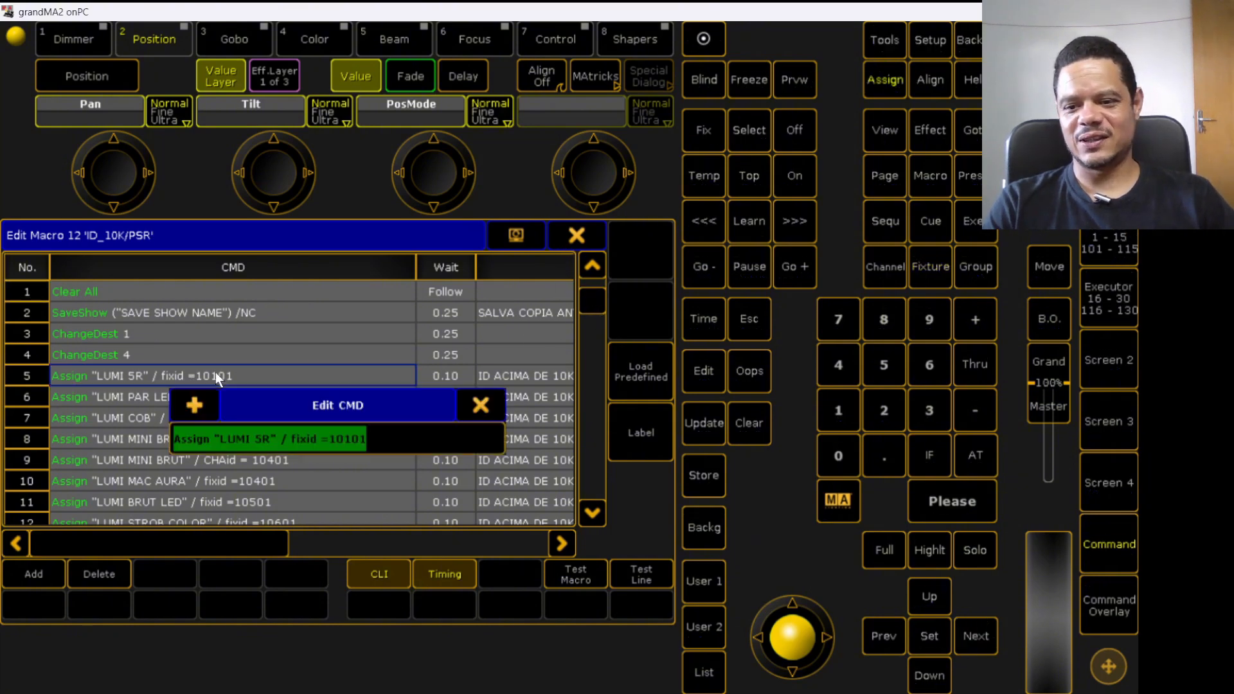
left_click(229, 442)
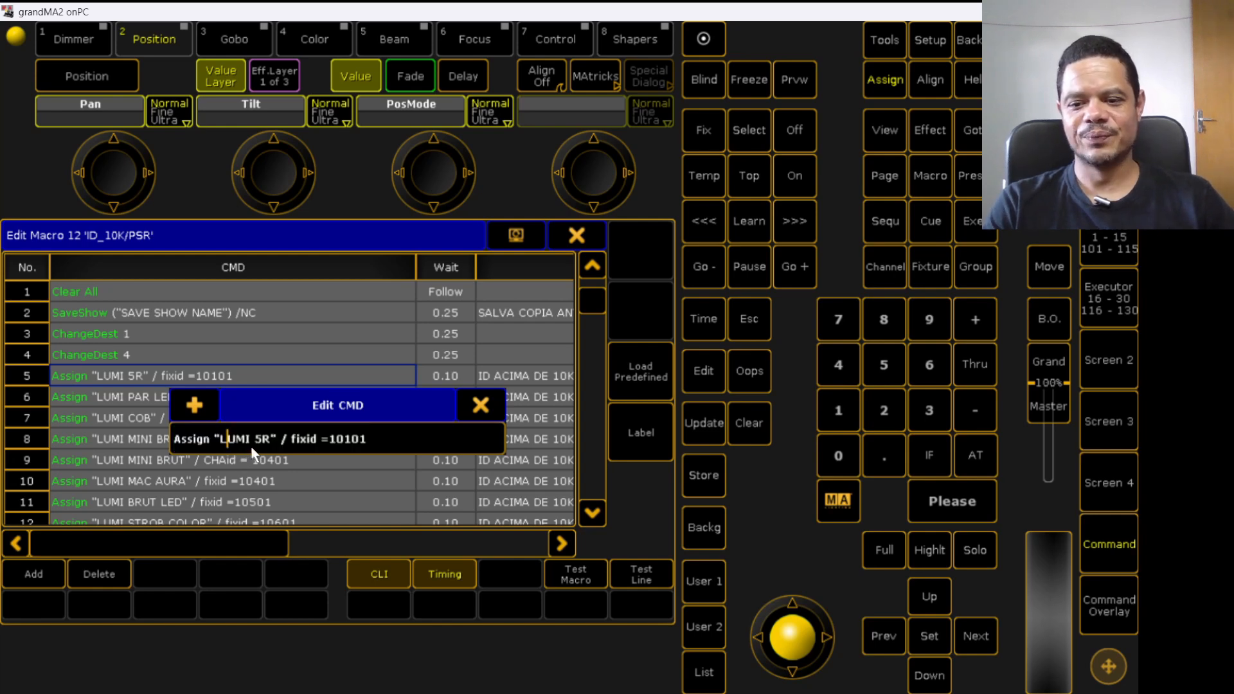
left_click(470, 402)
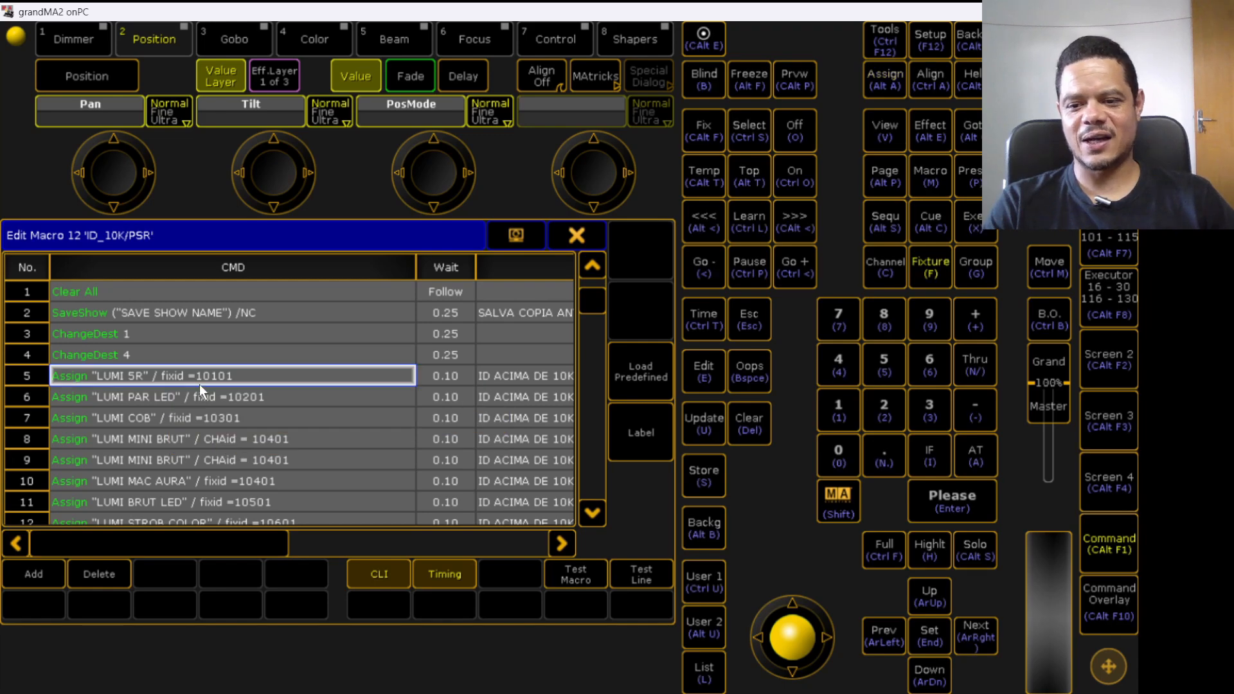
left_click(600, 234)
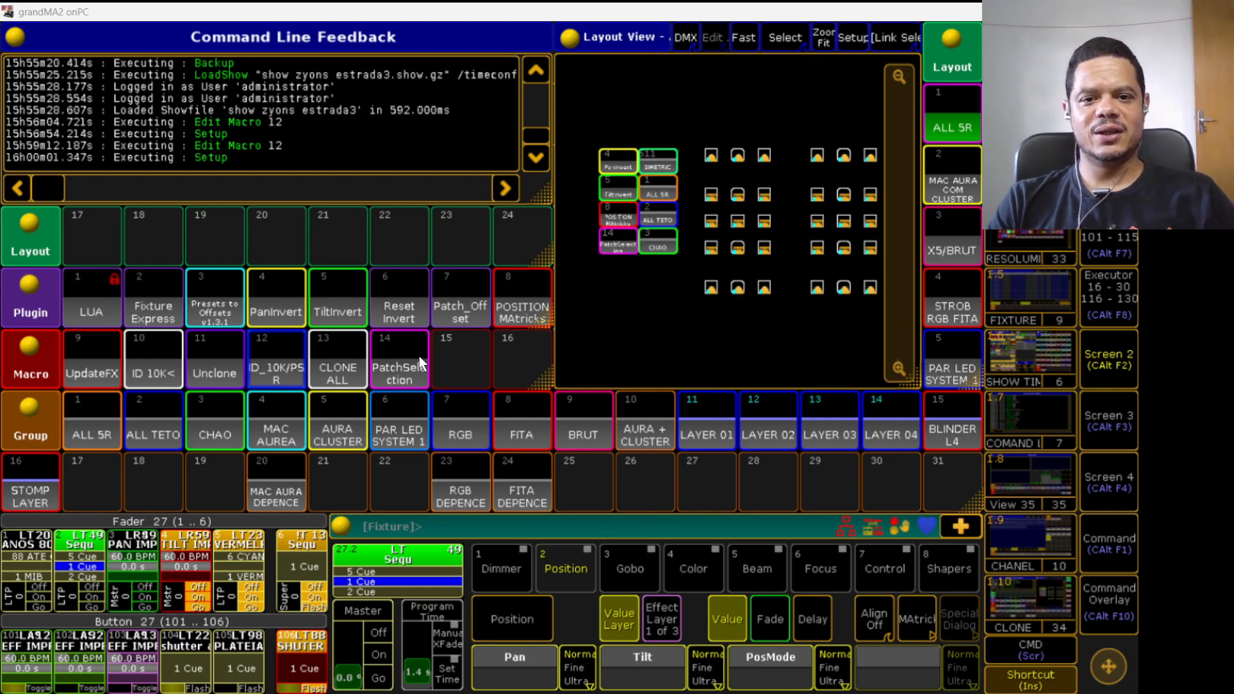
- Reopen macro 12 for editing to review its first lines, then close it
right_click(278, 378)
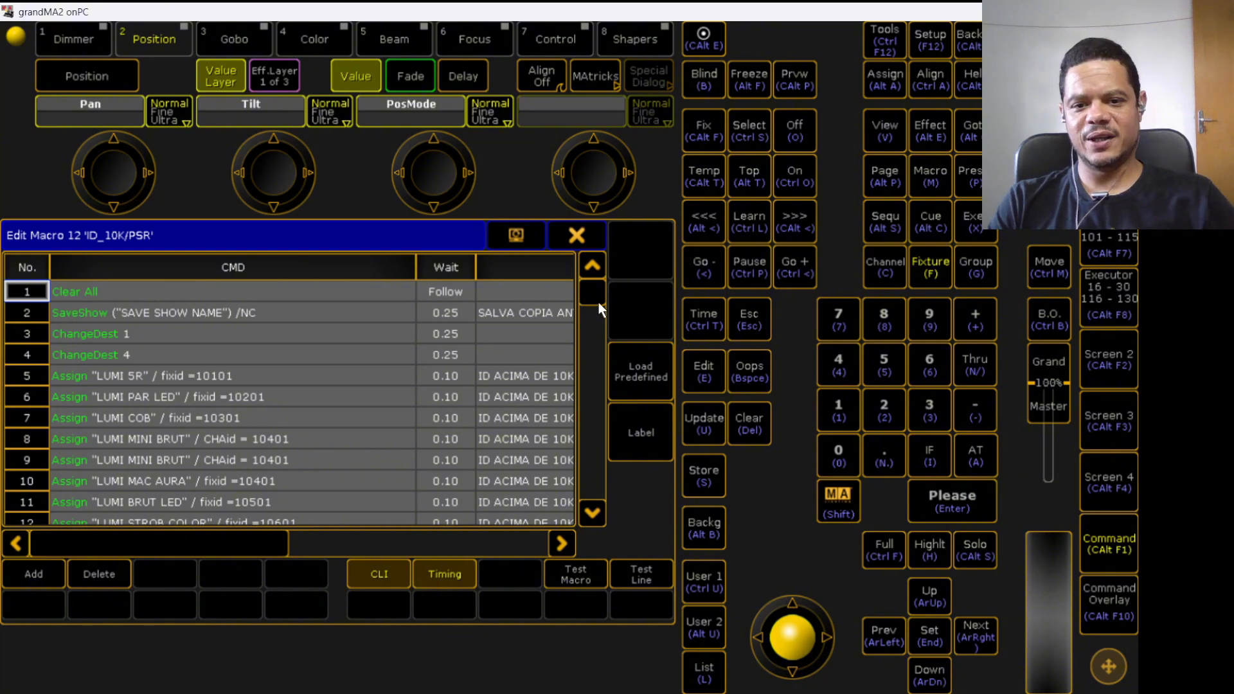
scroll(599, 302, "down", 16)
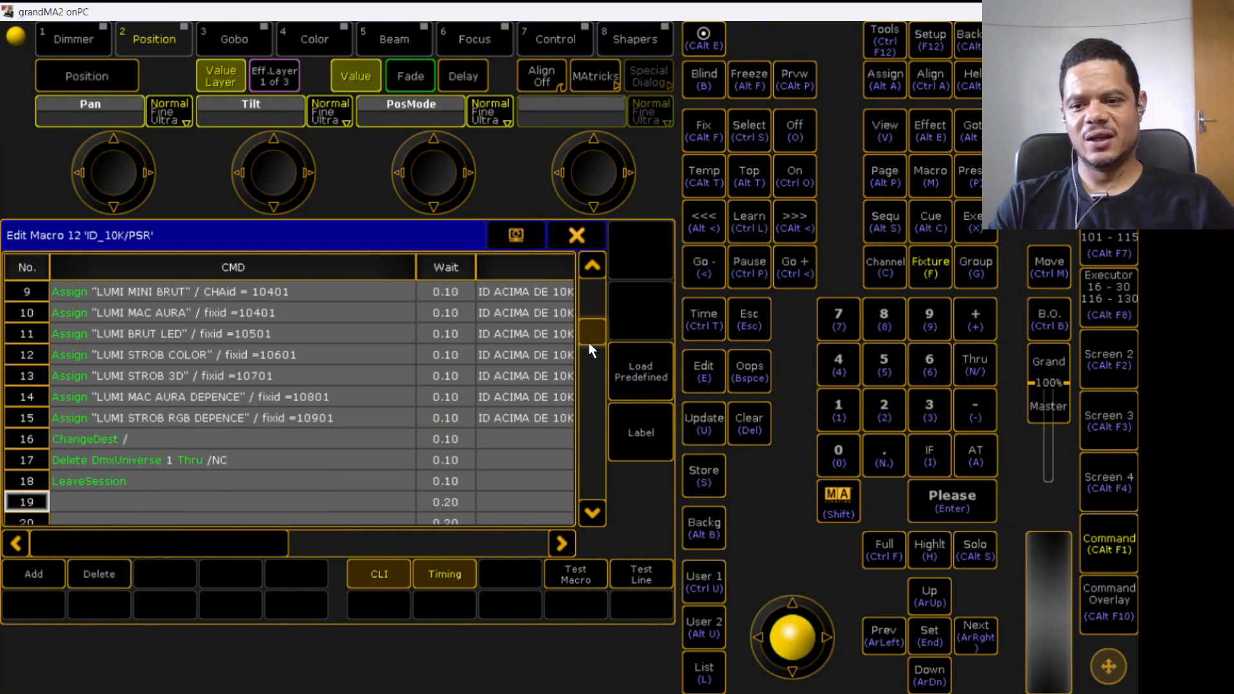
scroll(588, 337, "up", 16)
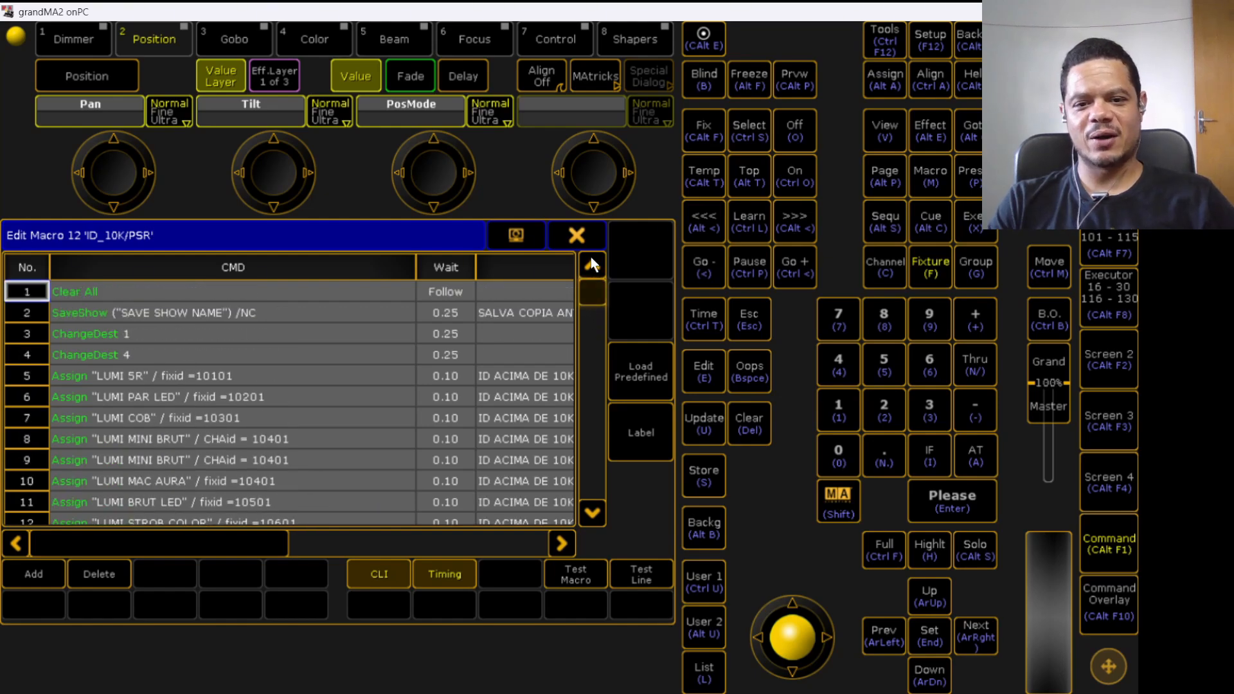
left_click(577, 236)
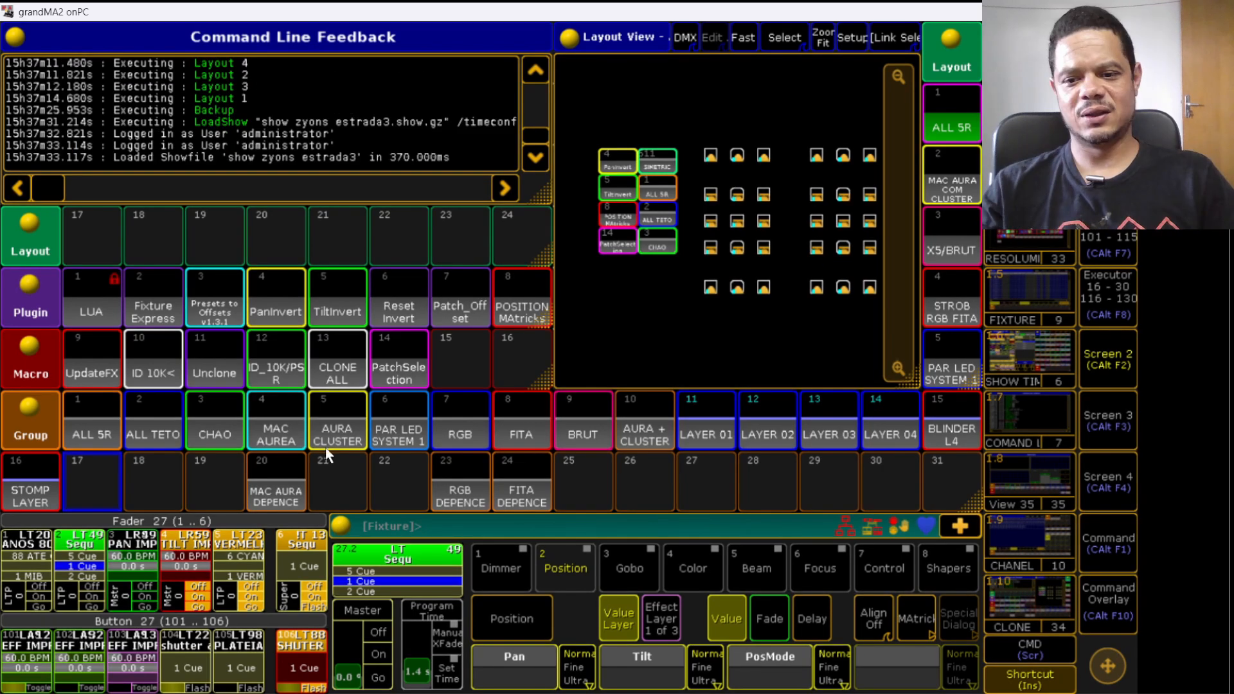
- Run macro 12 and save the show under the name show zyons estrada4
left_click(285, 381)
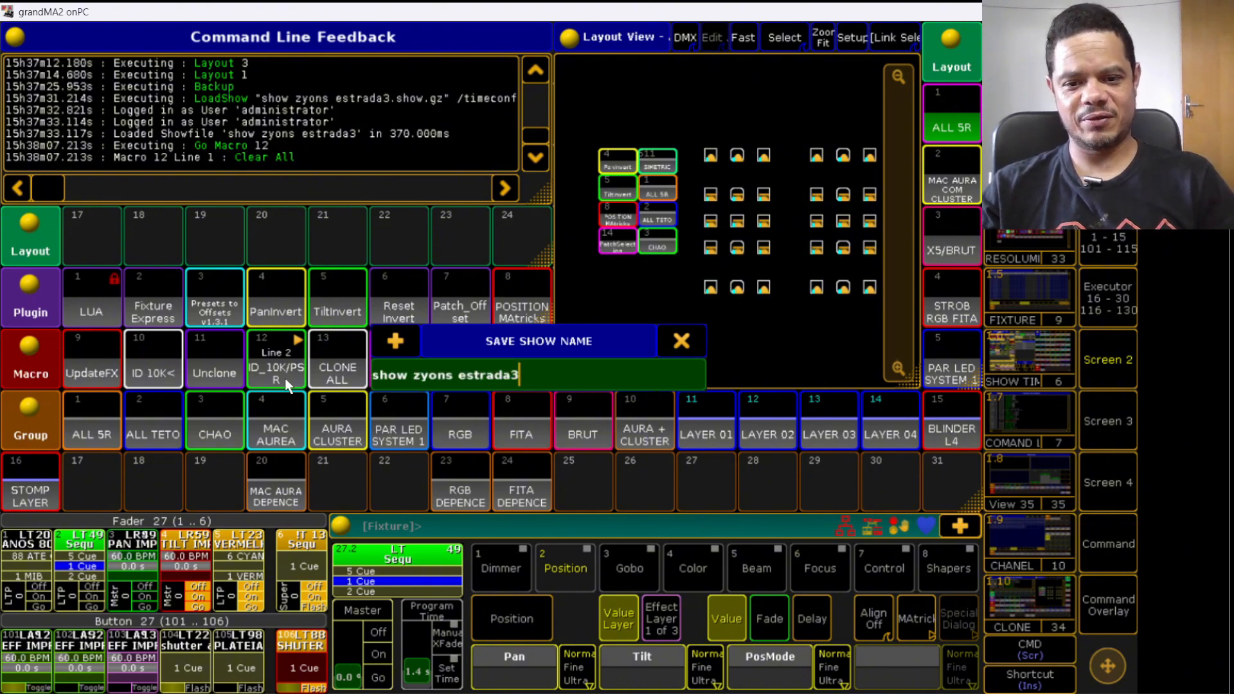
key("BackSpace")
type("4")
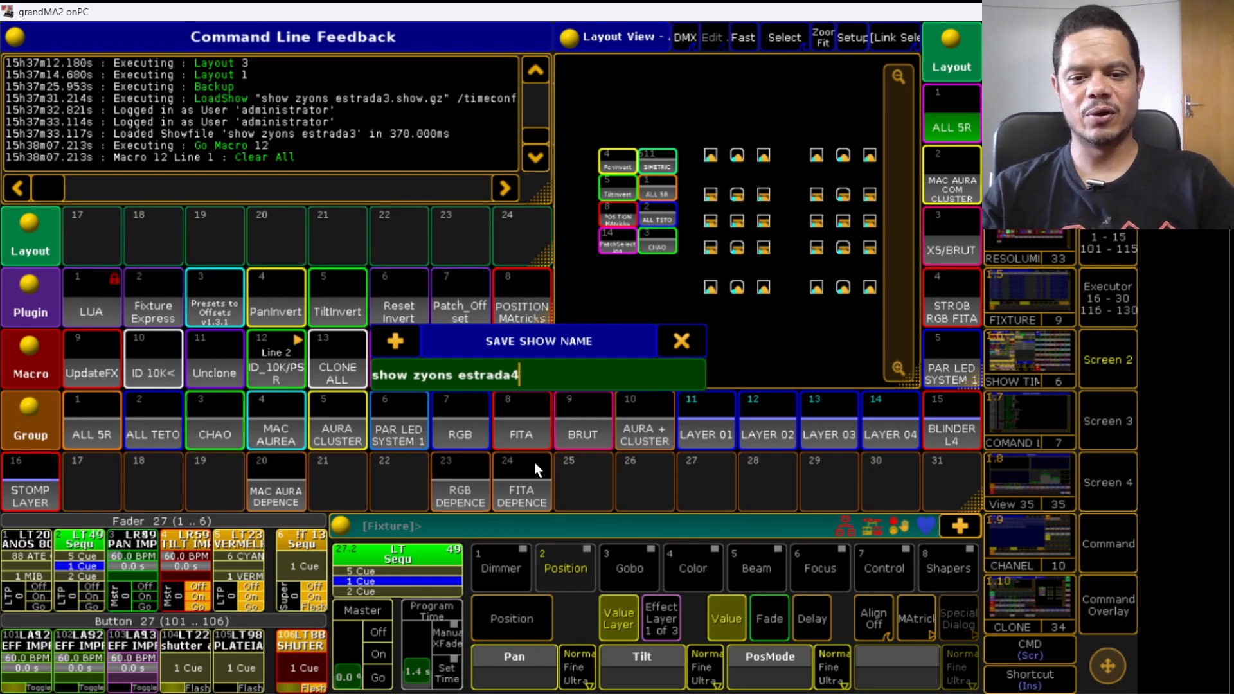
key("Return")
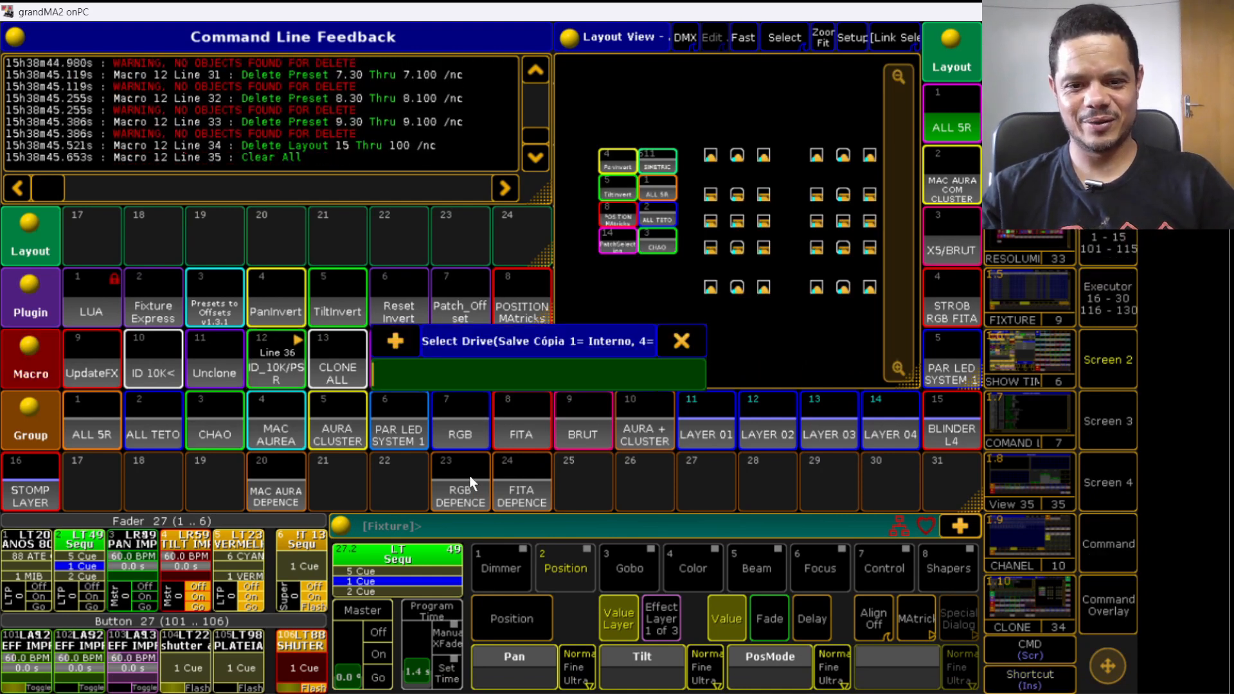
- Choose drive 4 for the backup copy and for the partial show read, and confirm overwriting the current show
type("4")
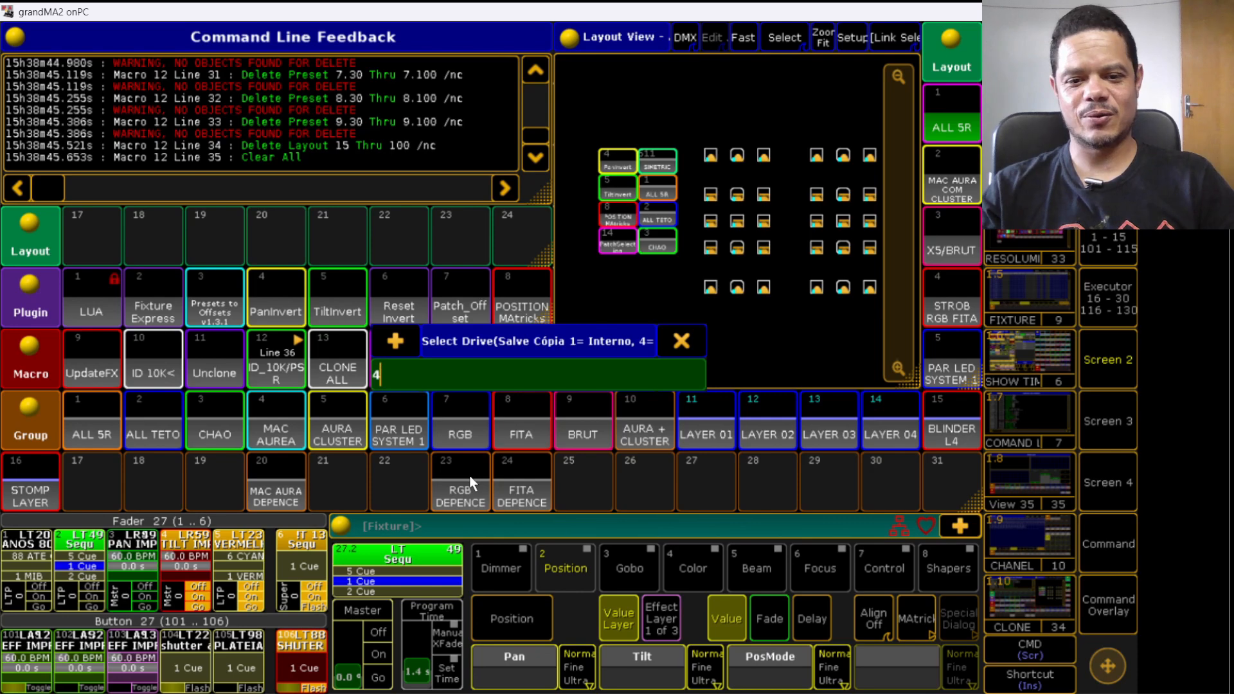
key("Return")
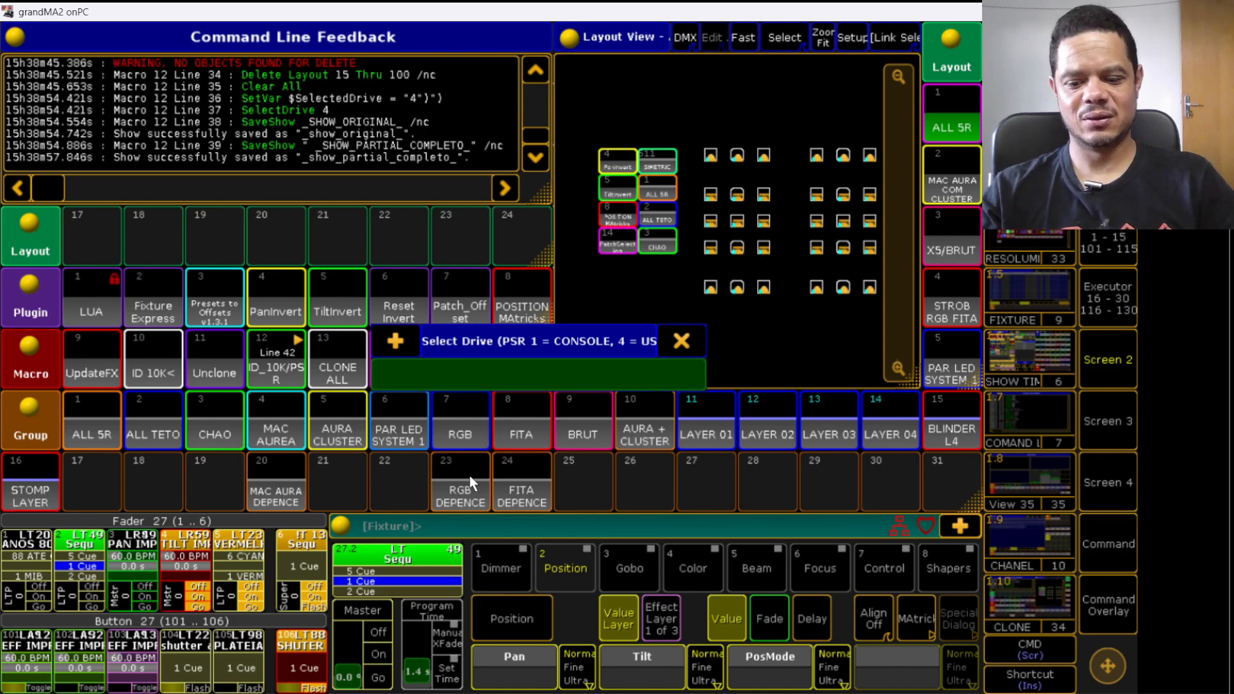
type("4")
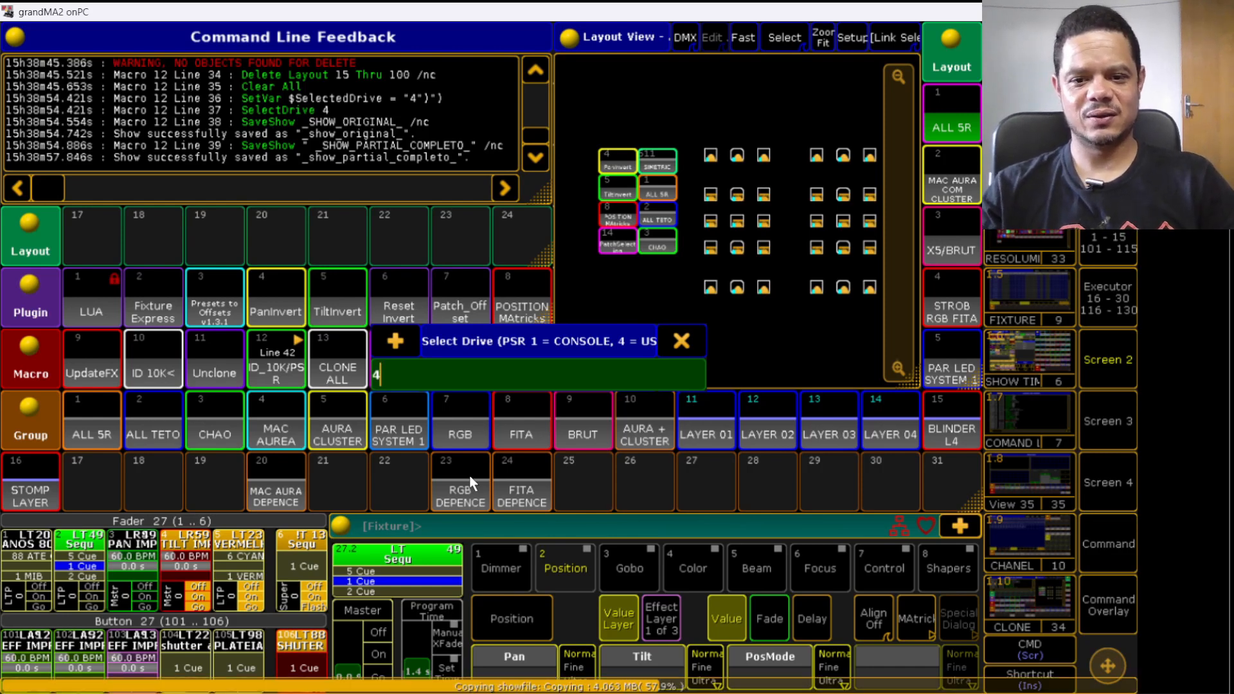
key("Return")
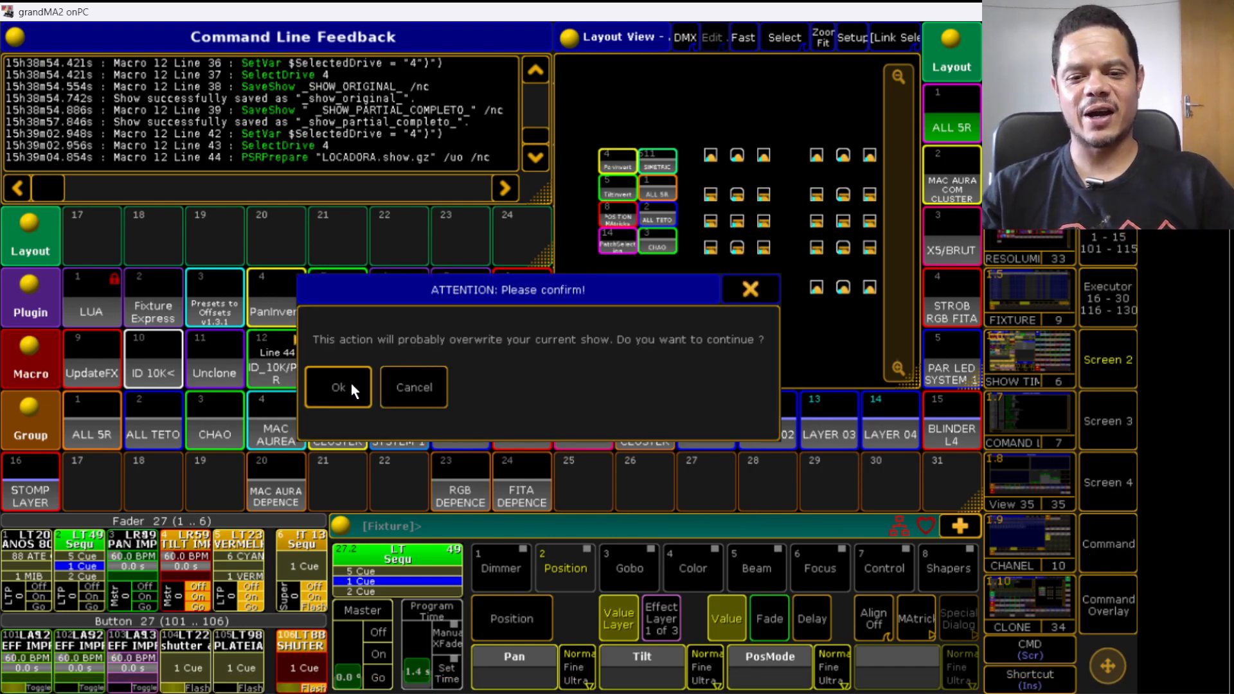
left_click(350, 384)
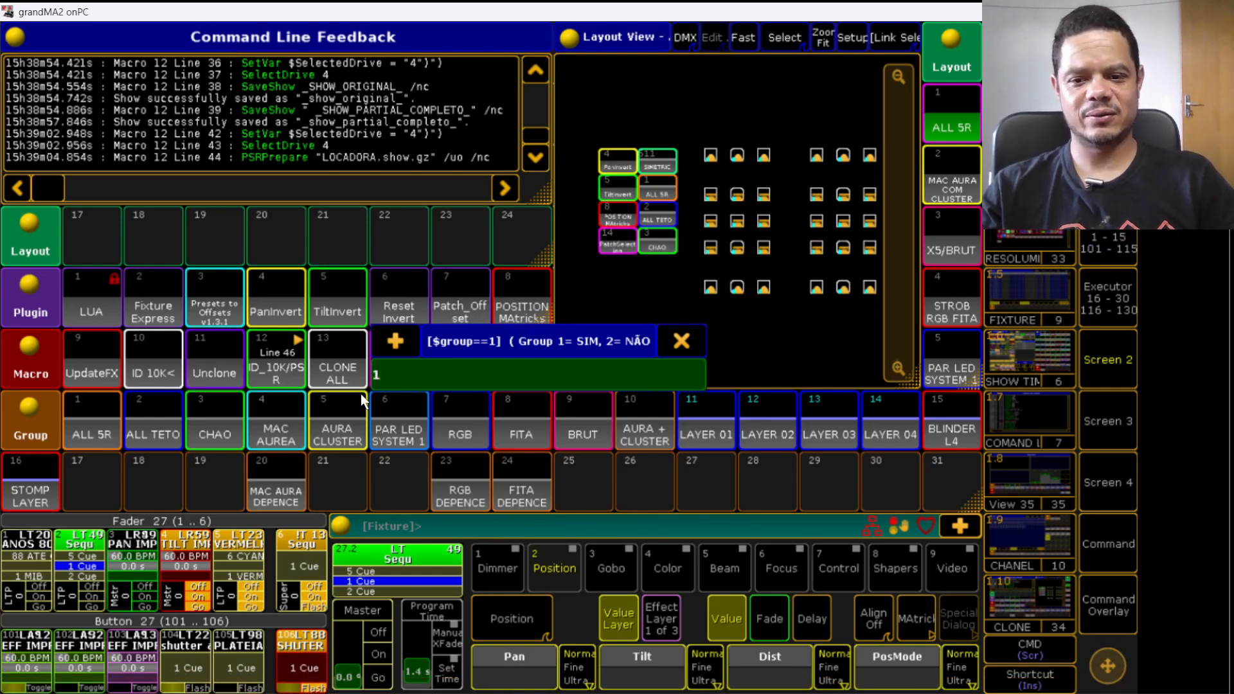
- Answer 1 (yes) to every partial show read prompt: groups, layouts, dimmer, position, gobo, color, beam, focus, control and shapers presets
key("Return")
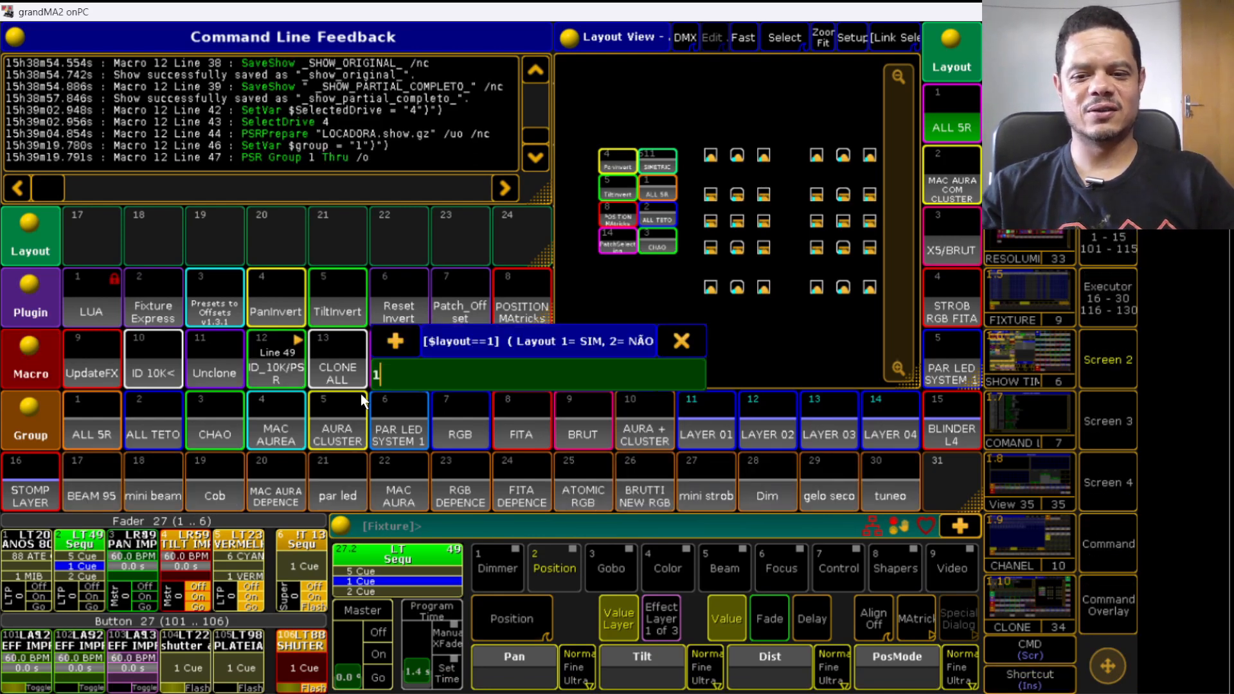
type("1")
key("Return")
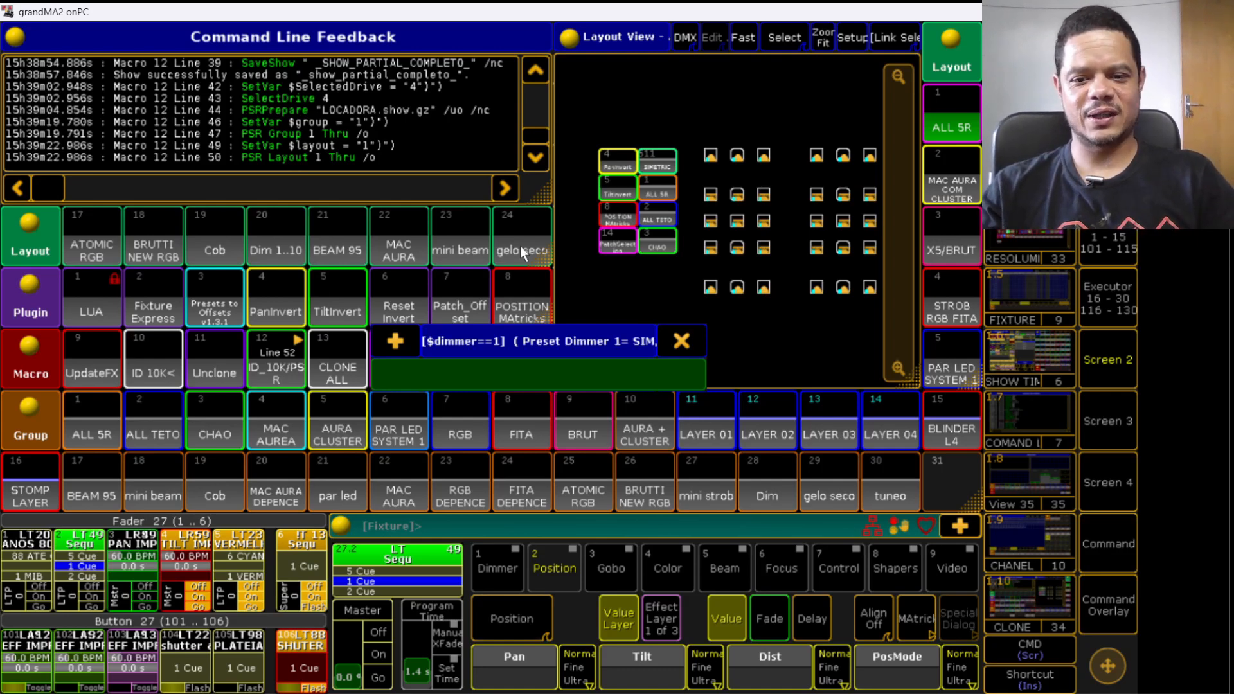
type("1")
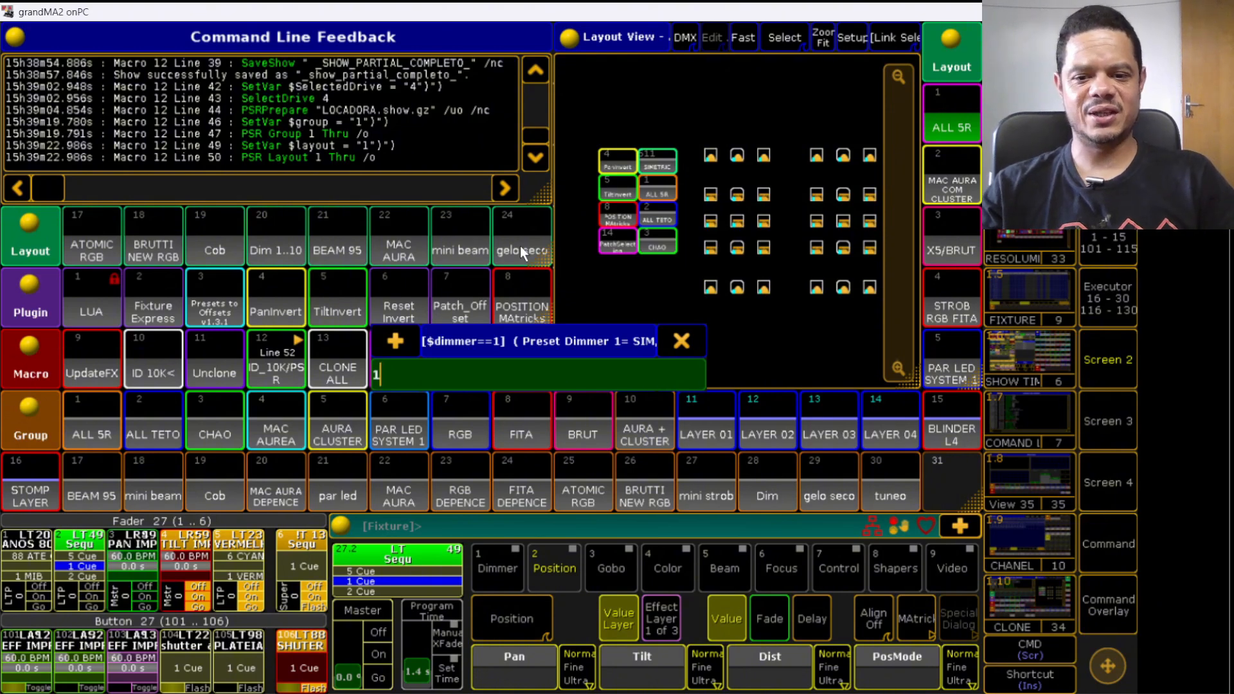
key("Return")
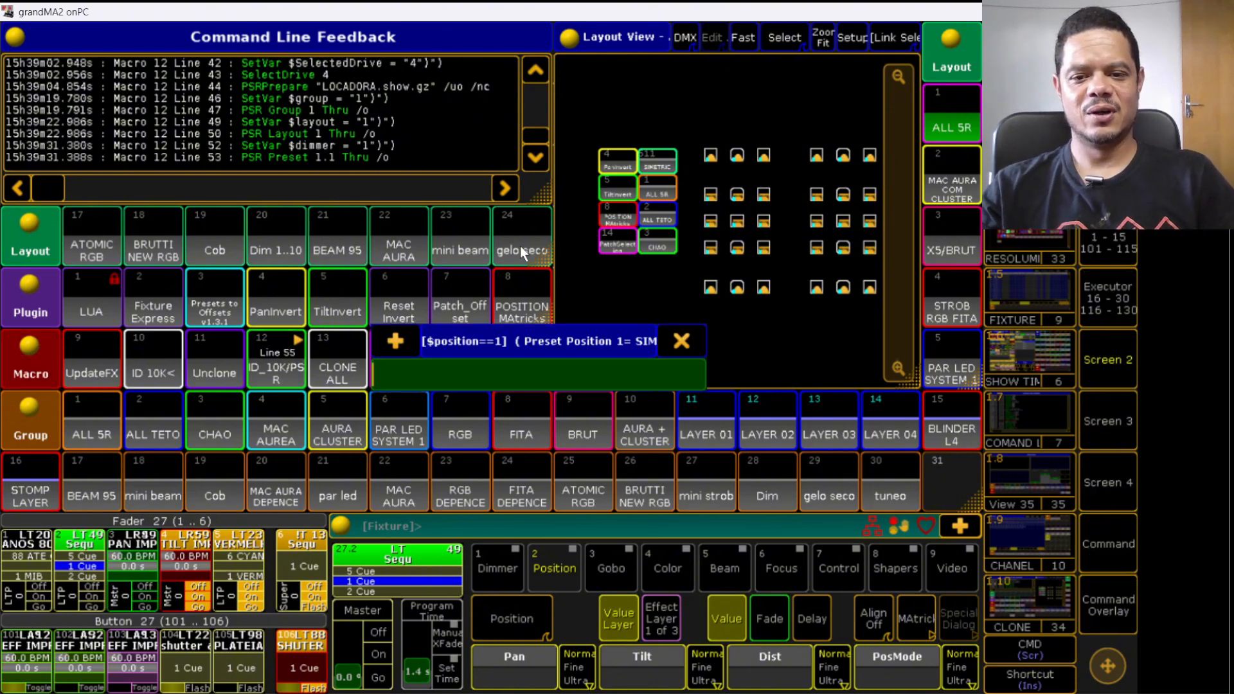
type("1")
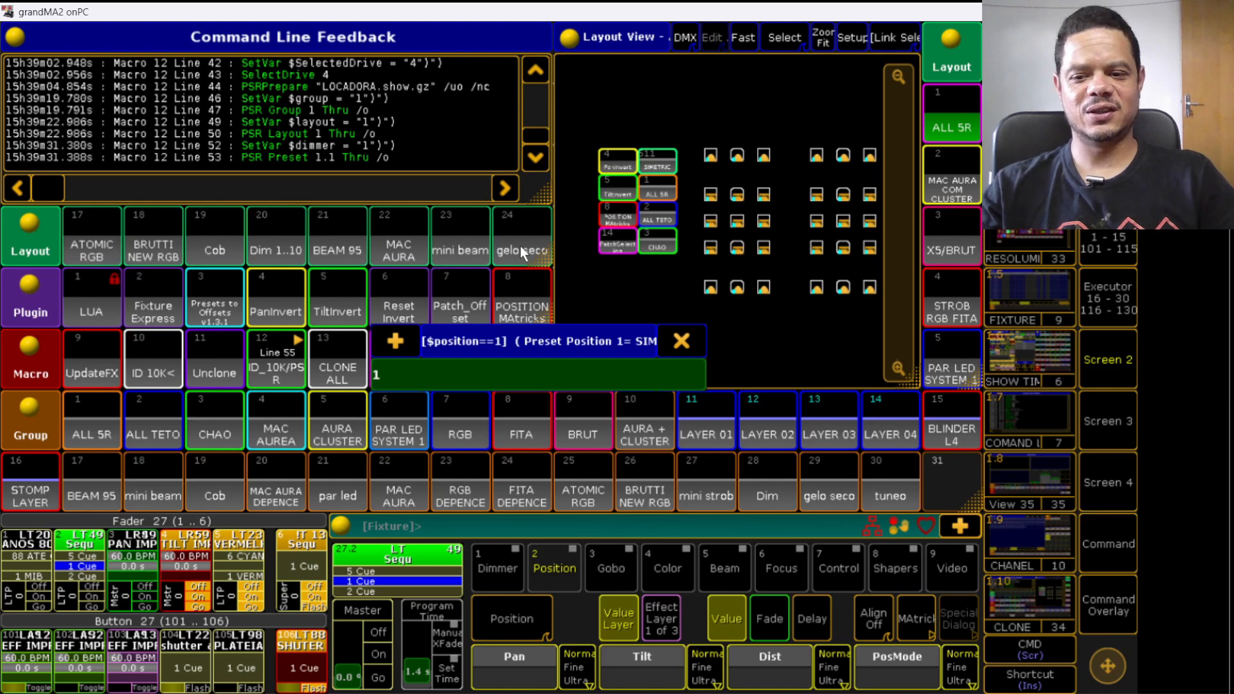
key("Return")
type("1")
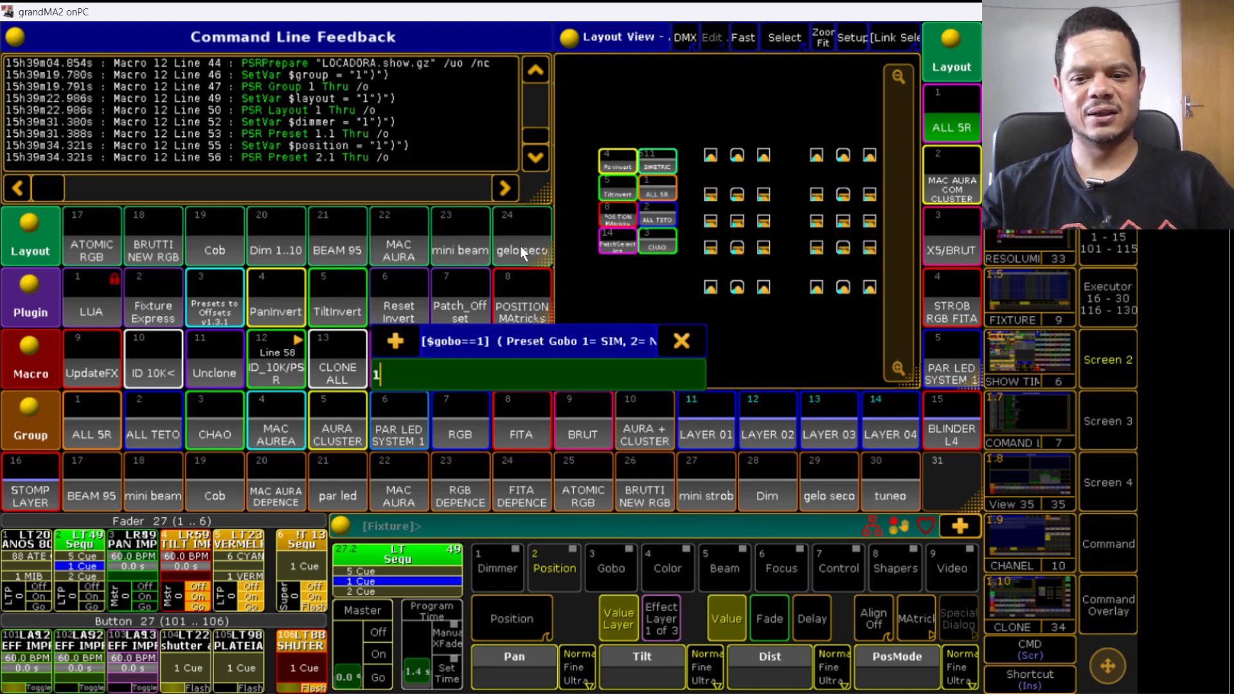
key("Return")
type("1")
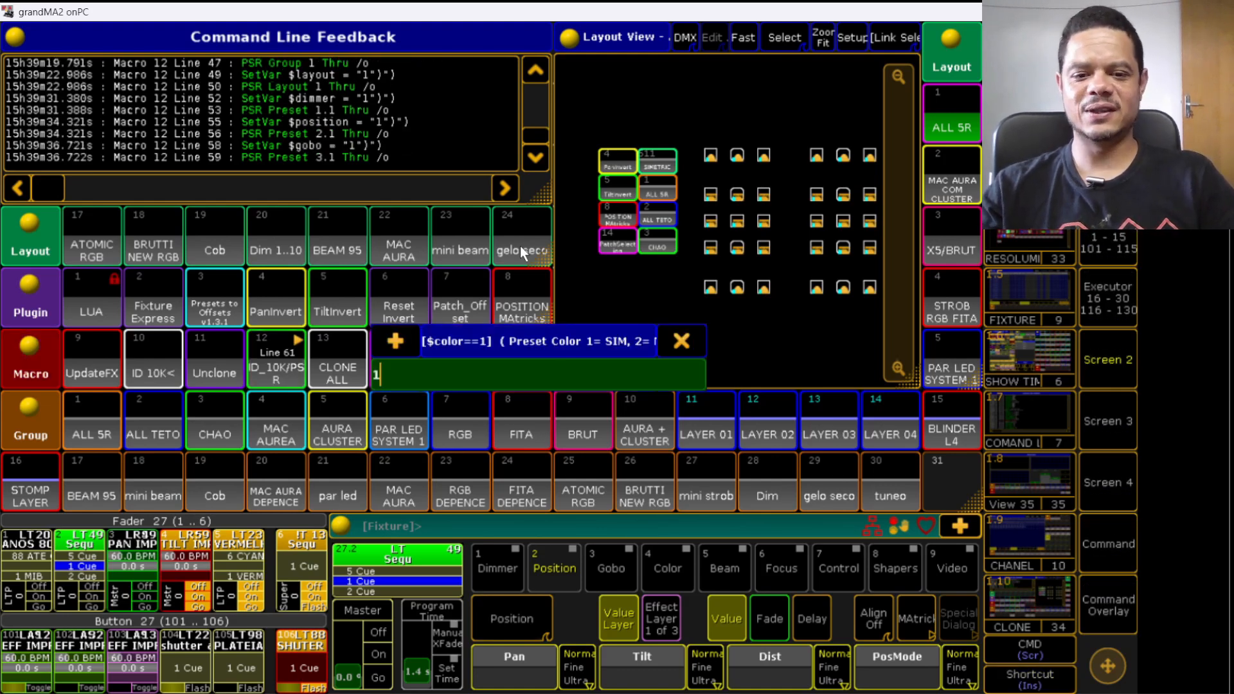
key("Return")
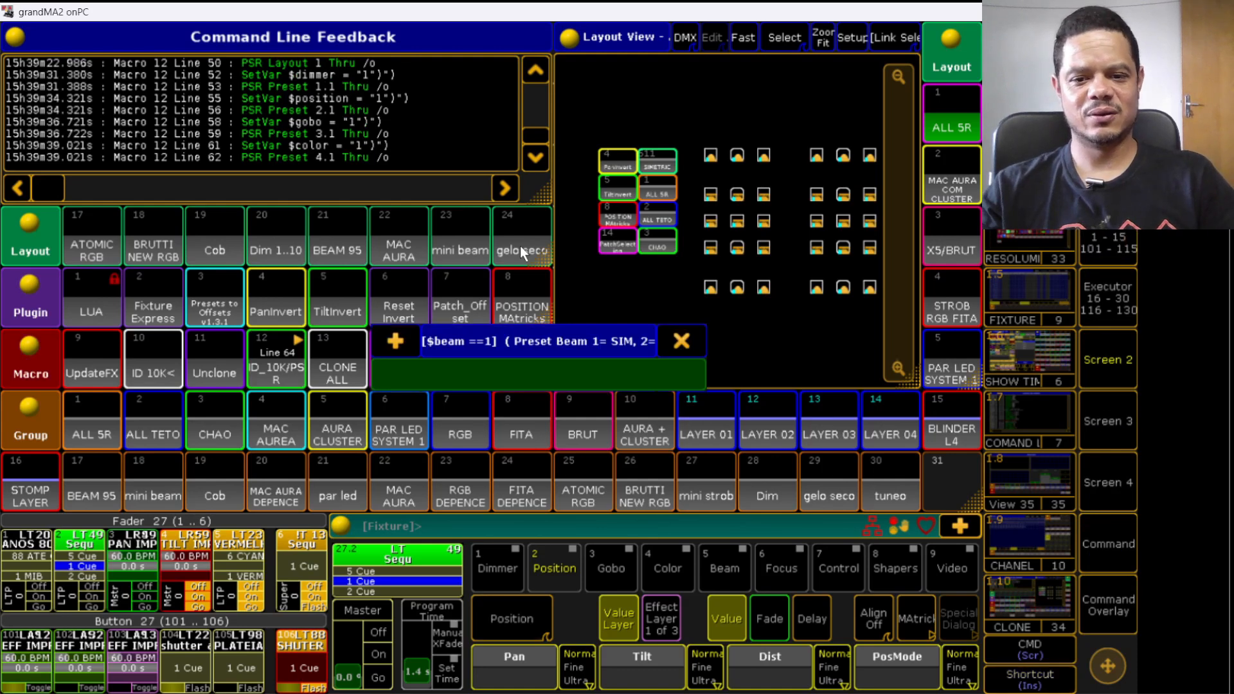
type("1")
key("Return")
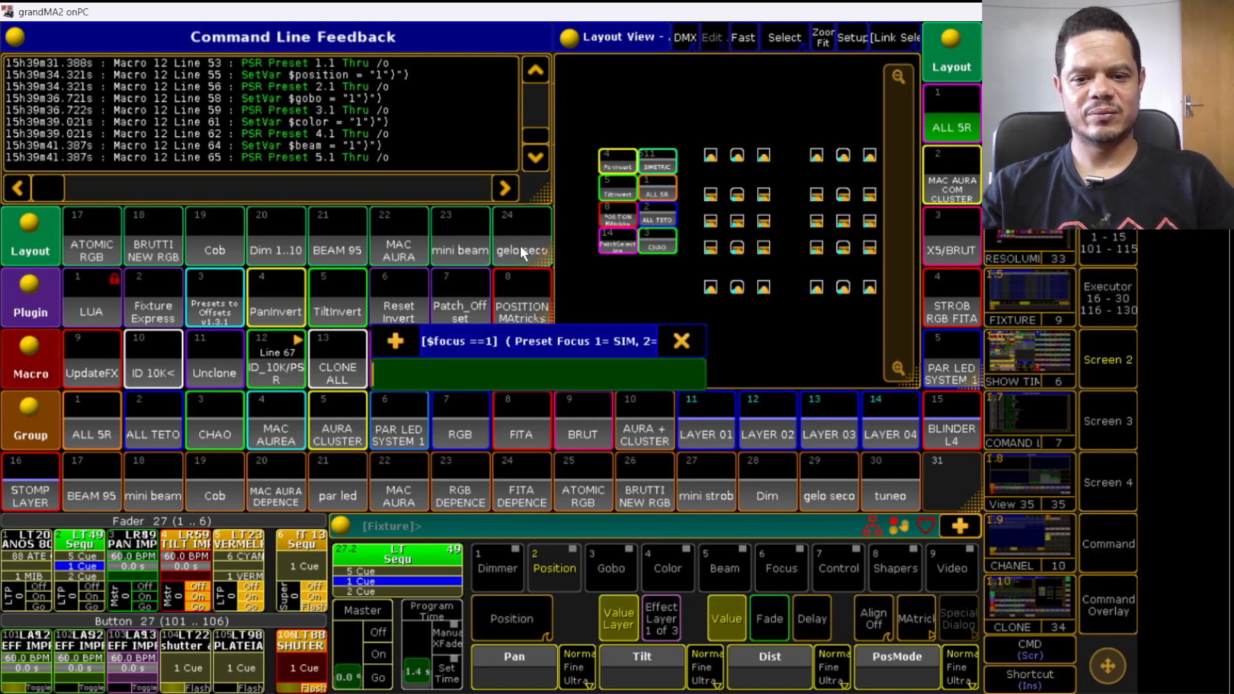
type("1")
key("Return")
type("1")
key("Return")
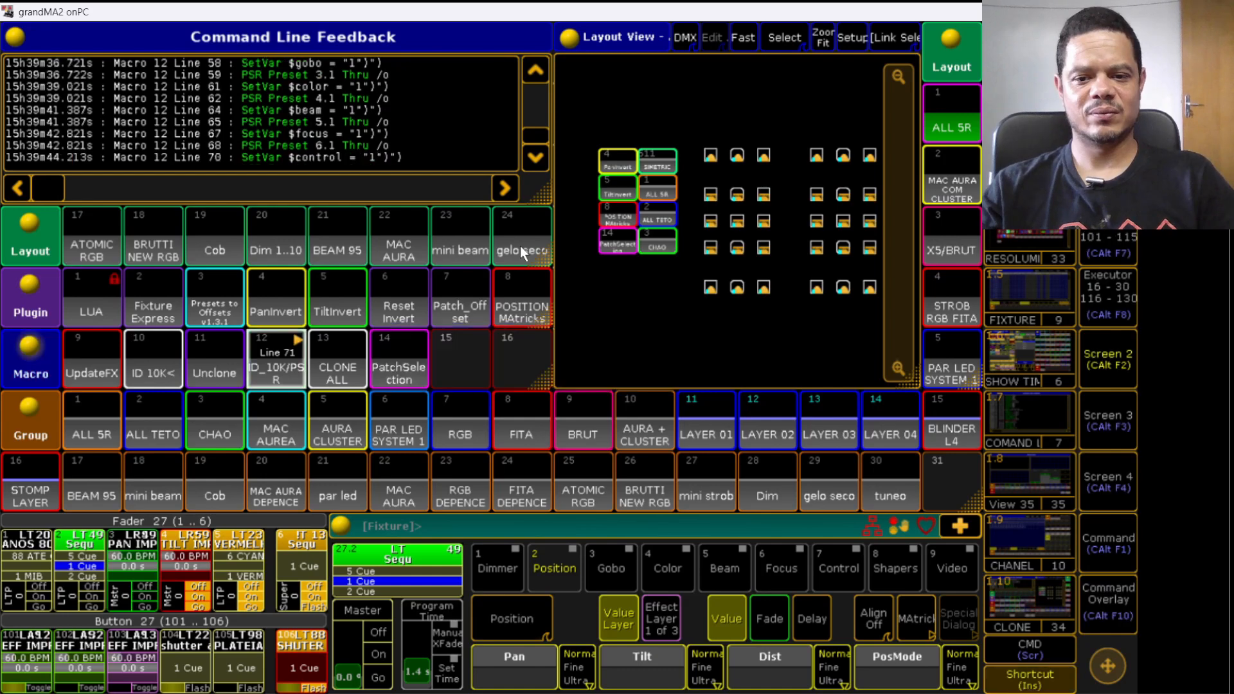
type("1")
key("Return")
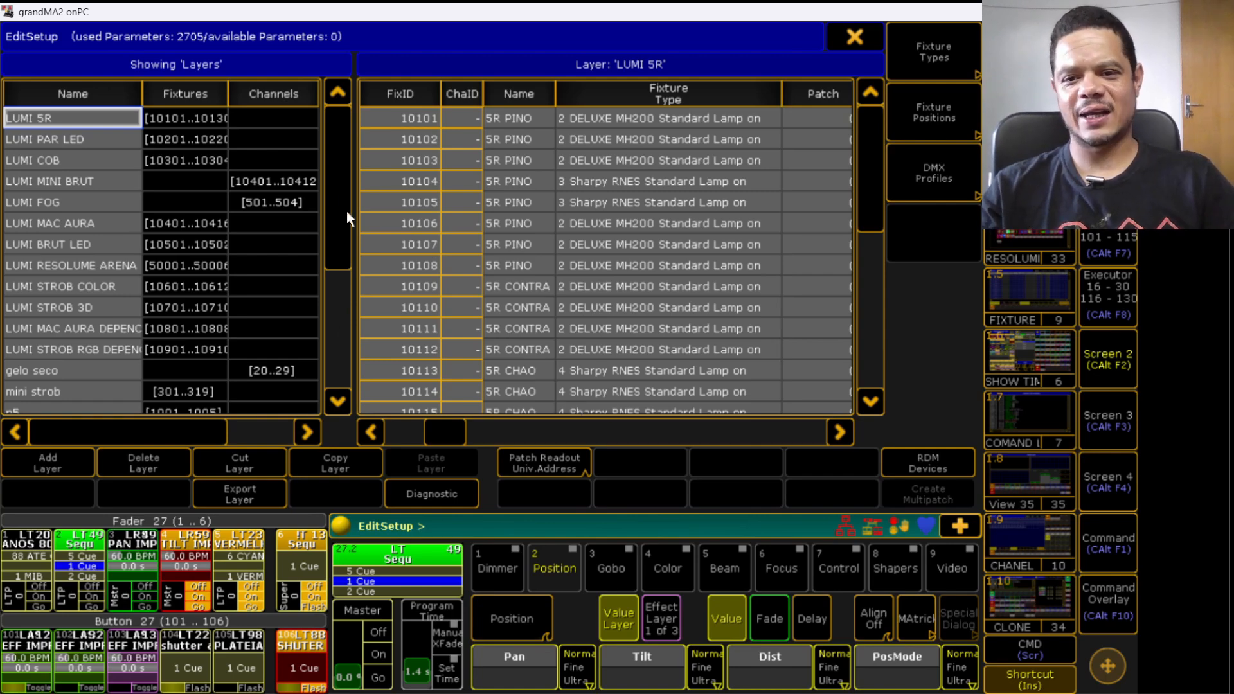
- Review the fixture IDs in each LUMI patch layer, such as LUMI 5R, PAR LED, COB, MINI BRUT, MAC AURA and RESOLUME ARENA
scroll(346, 211, "down", 15)
left_click(42, 308)
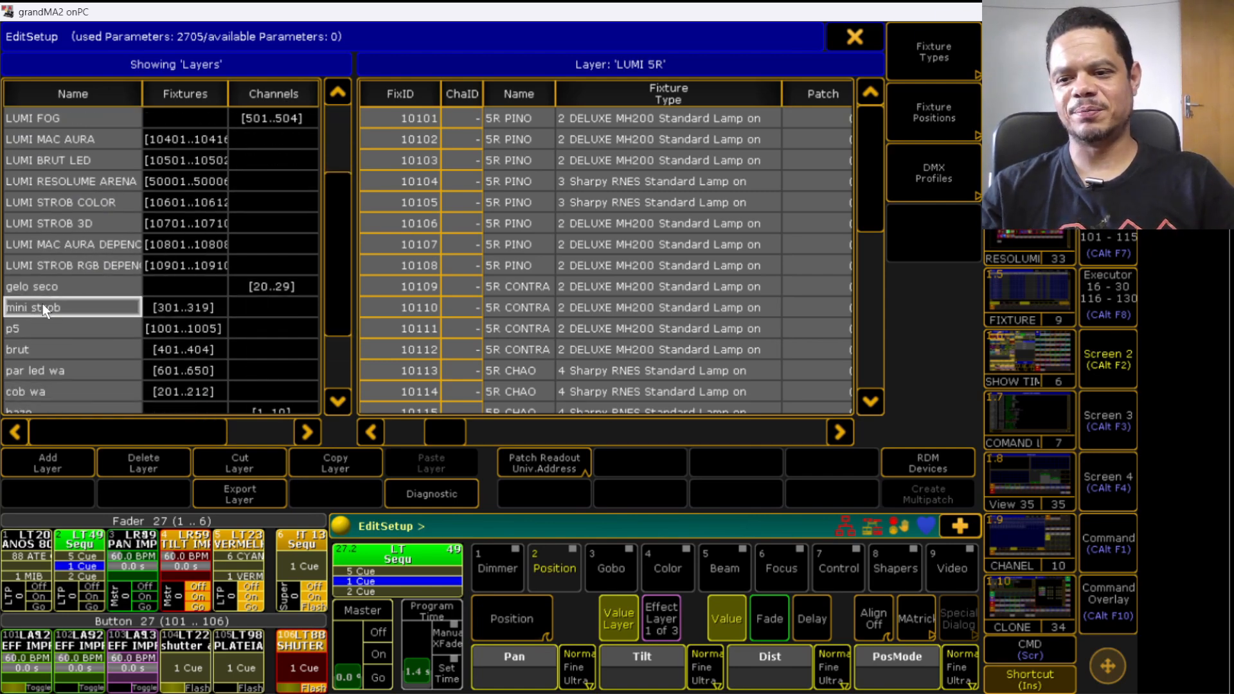
left_click(54, 285)
scroll(329, 249, "up", 12)
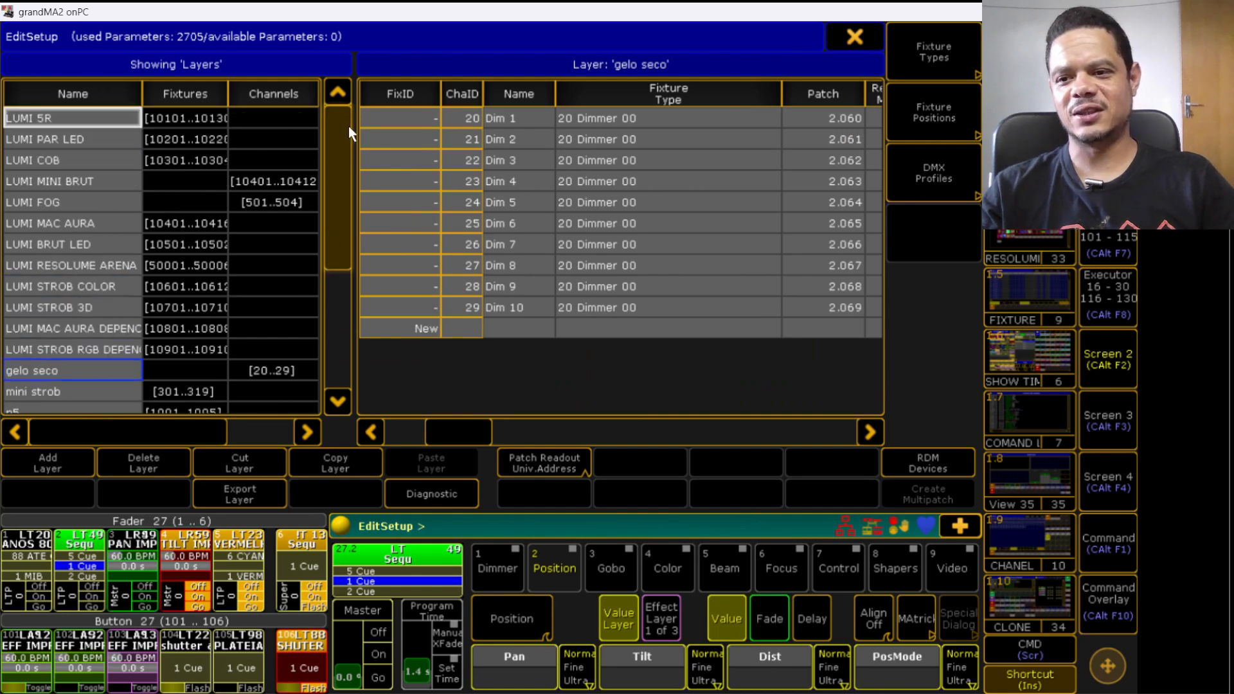
left_click(106, 117)
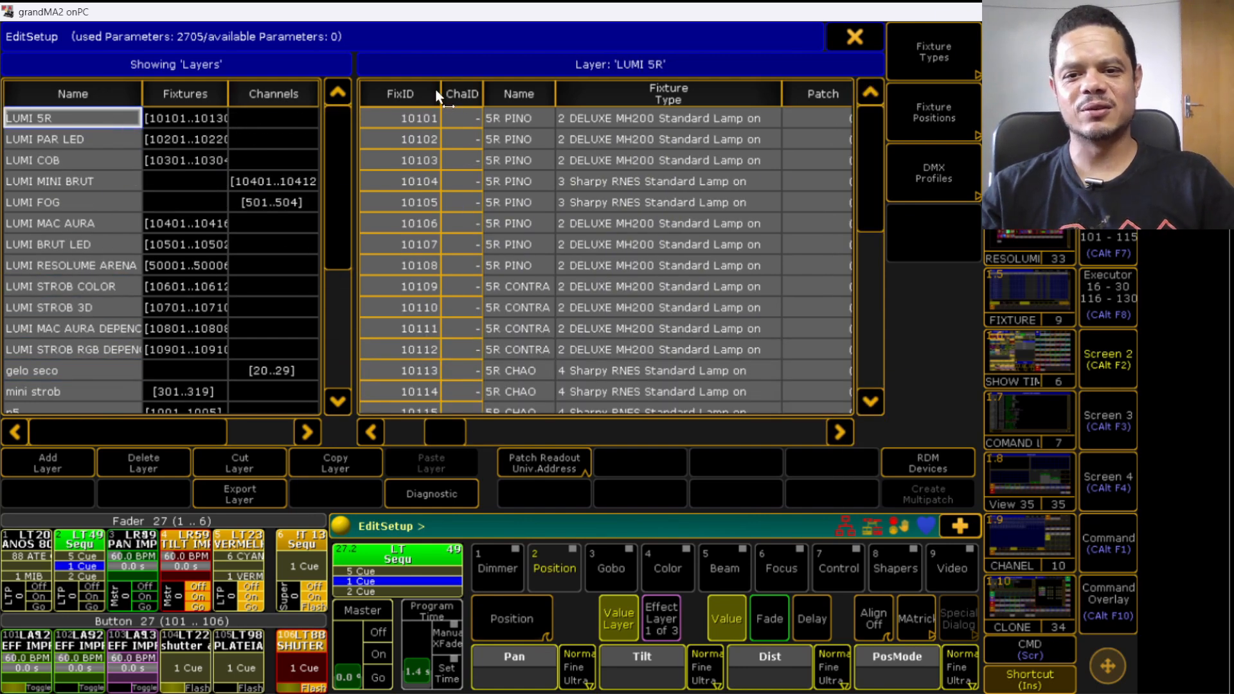
left_click_drag(437, 95, 507, 94)
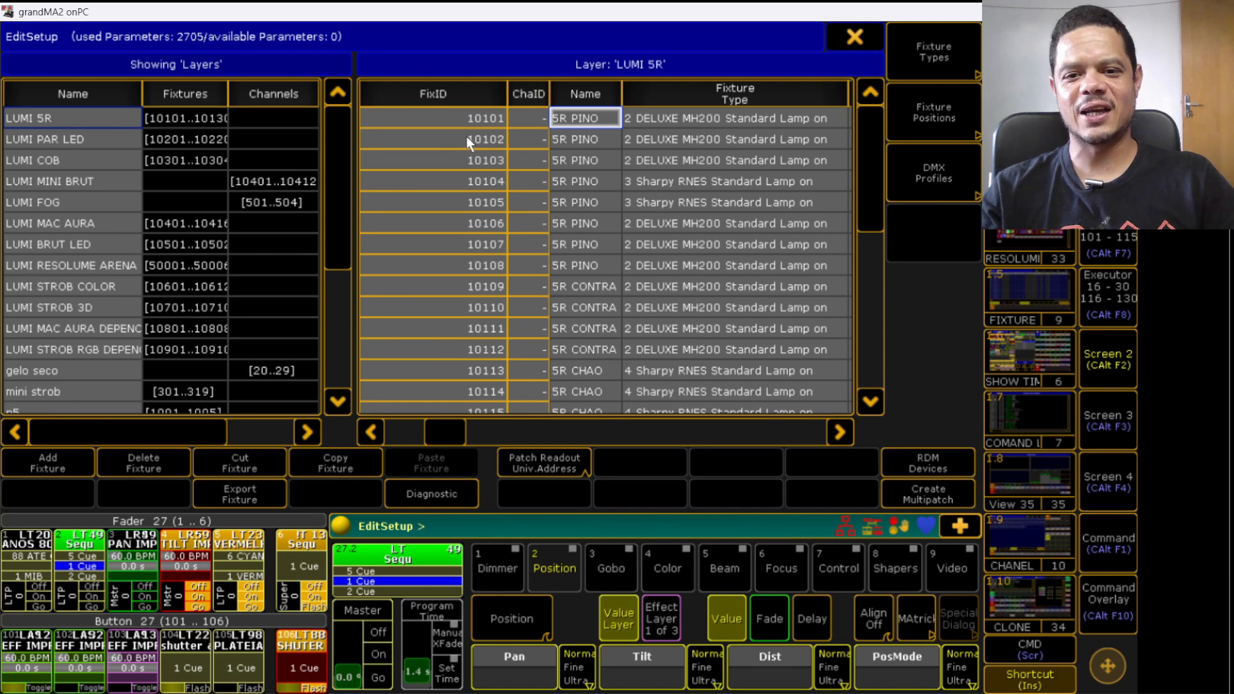
left_click(32, 140)
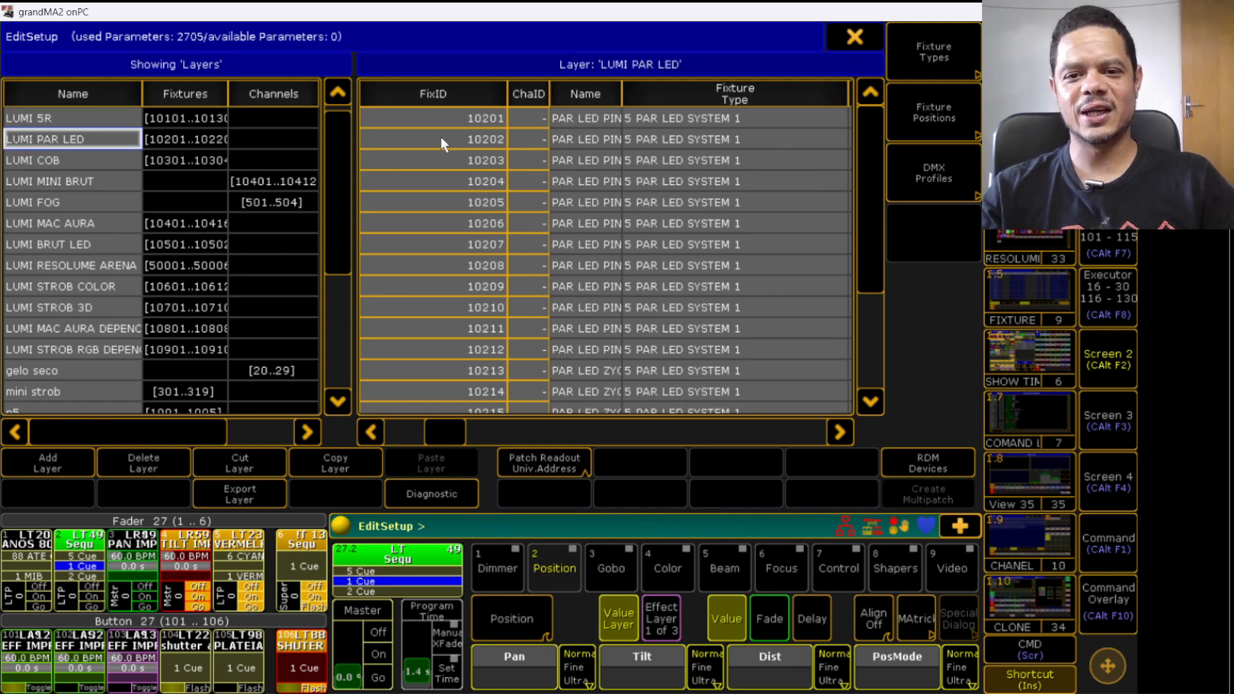
left_click(106, 160)
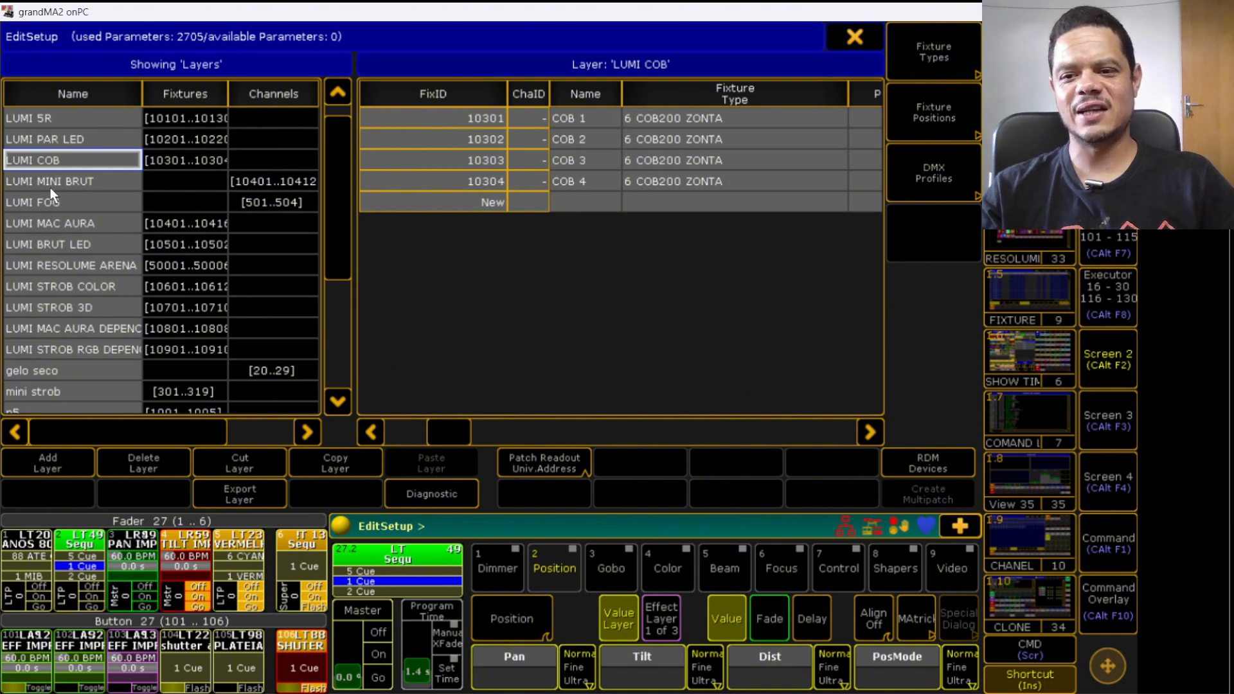
left_click(63, 176)
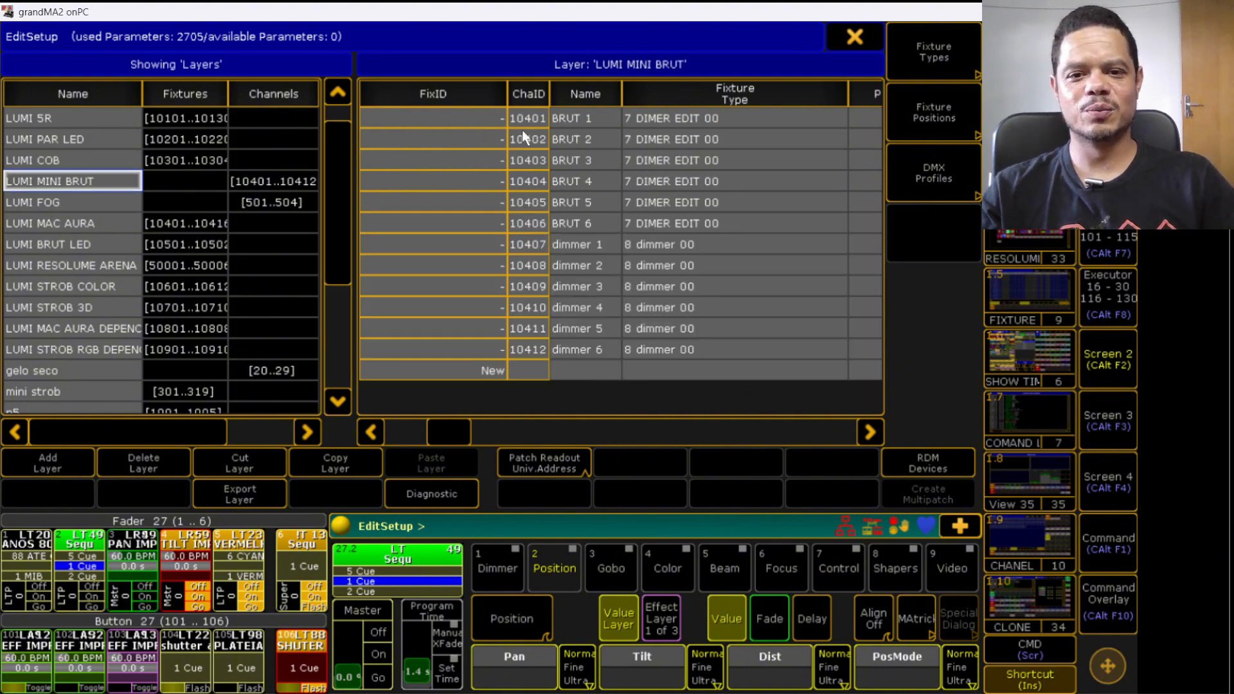
left_click_drag(506, 103, 537, 97)
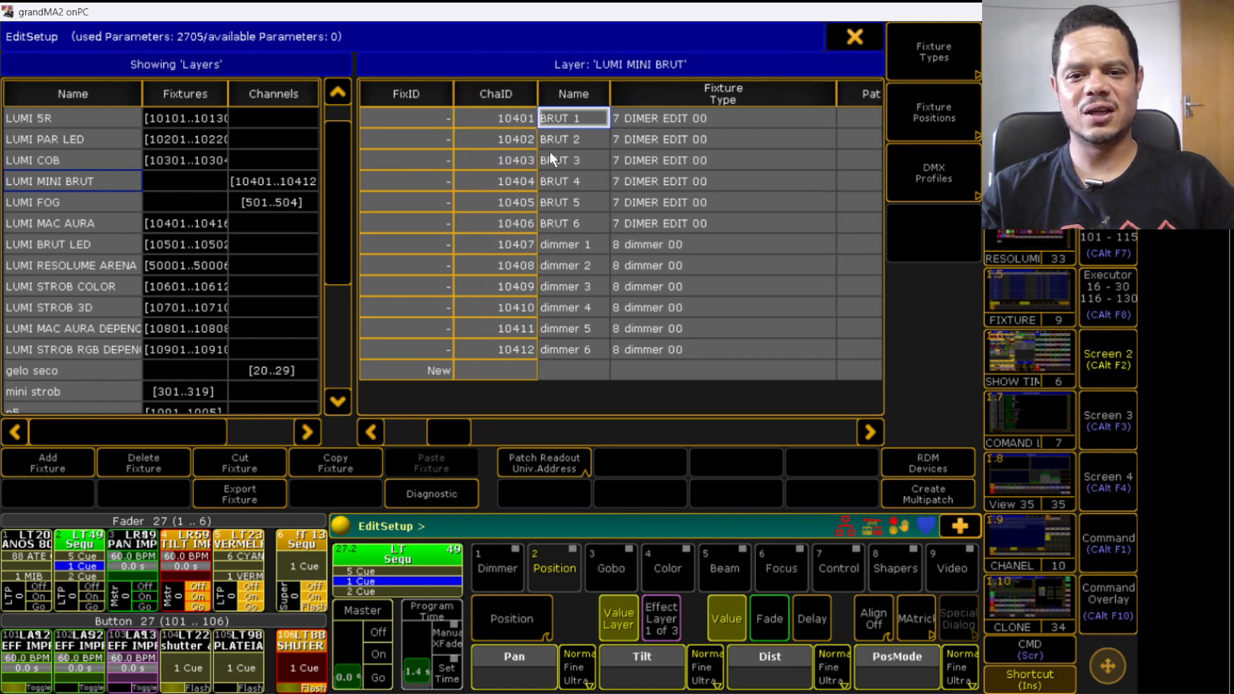
left_click(110, 203)
left_click(96, 222)
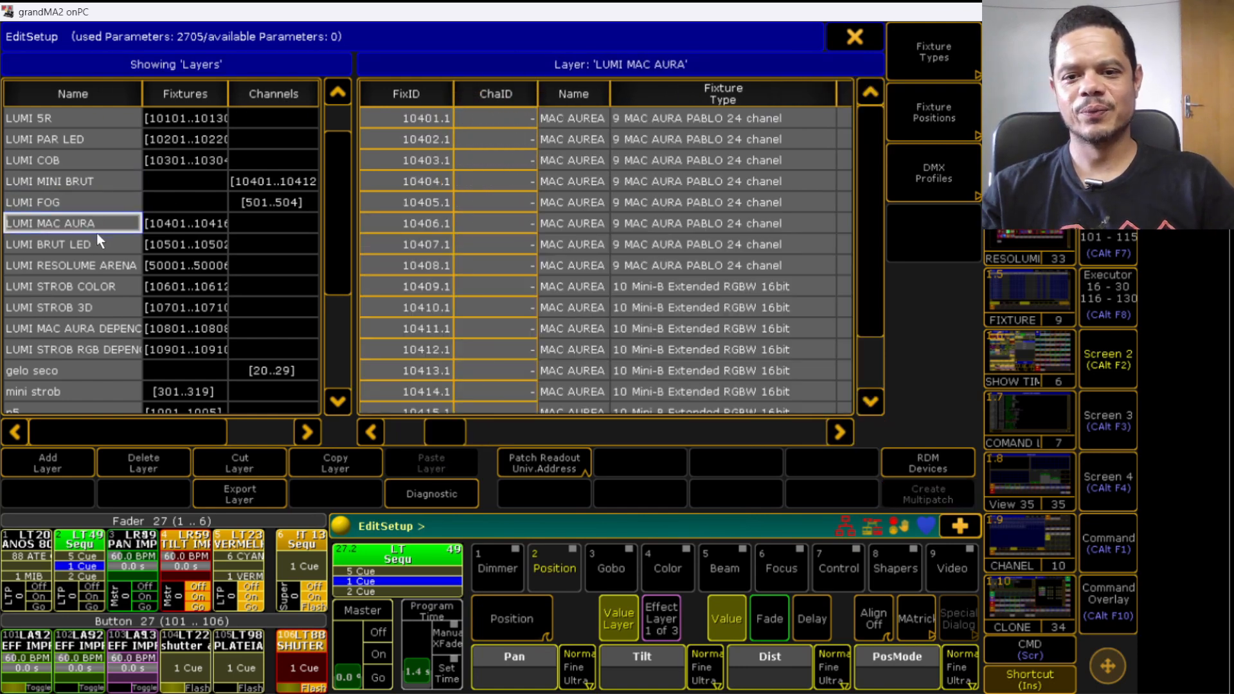
left_click(98, 244)
left_click(97, 264)
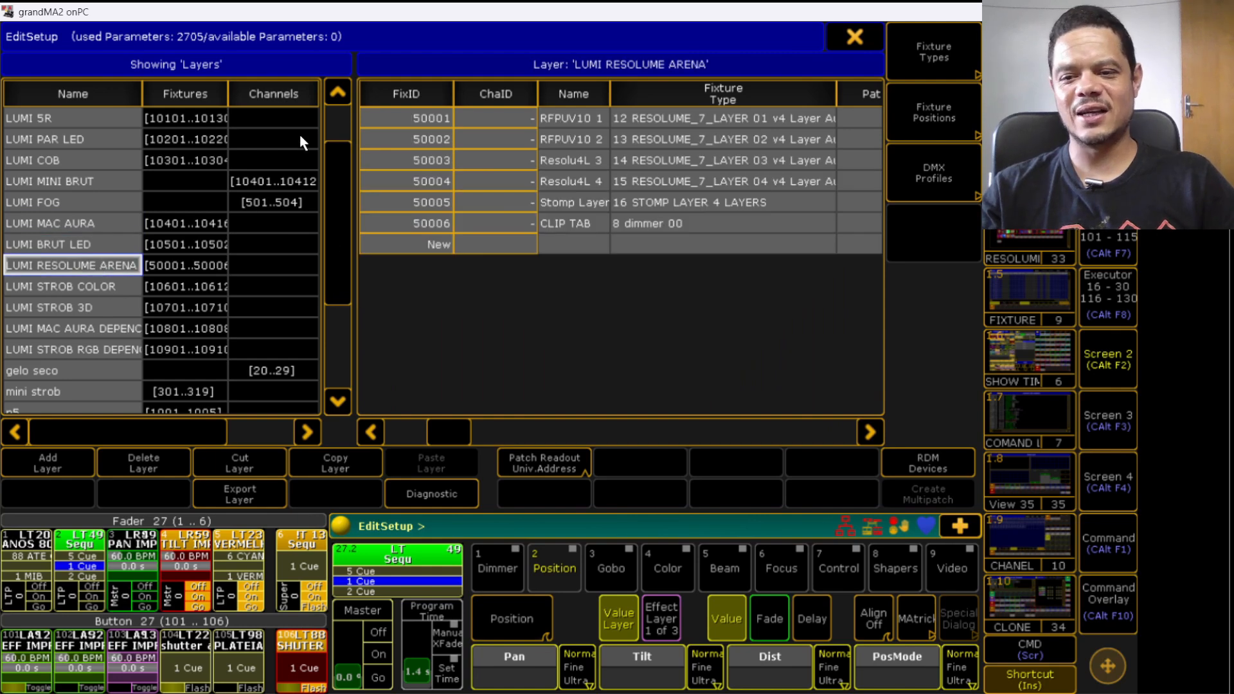
left_click(95, 116)
- Inspect the original patch layers such as gelo seco, mini strob, p5, brut, haze, beam 9R wa, mac and mini beam, then close Edit Setup
left_click_drag(445, 432, 361, 417)
left_click_drag(335, 196, 333, 302)
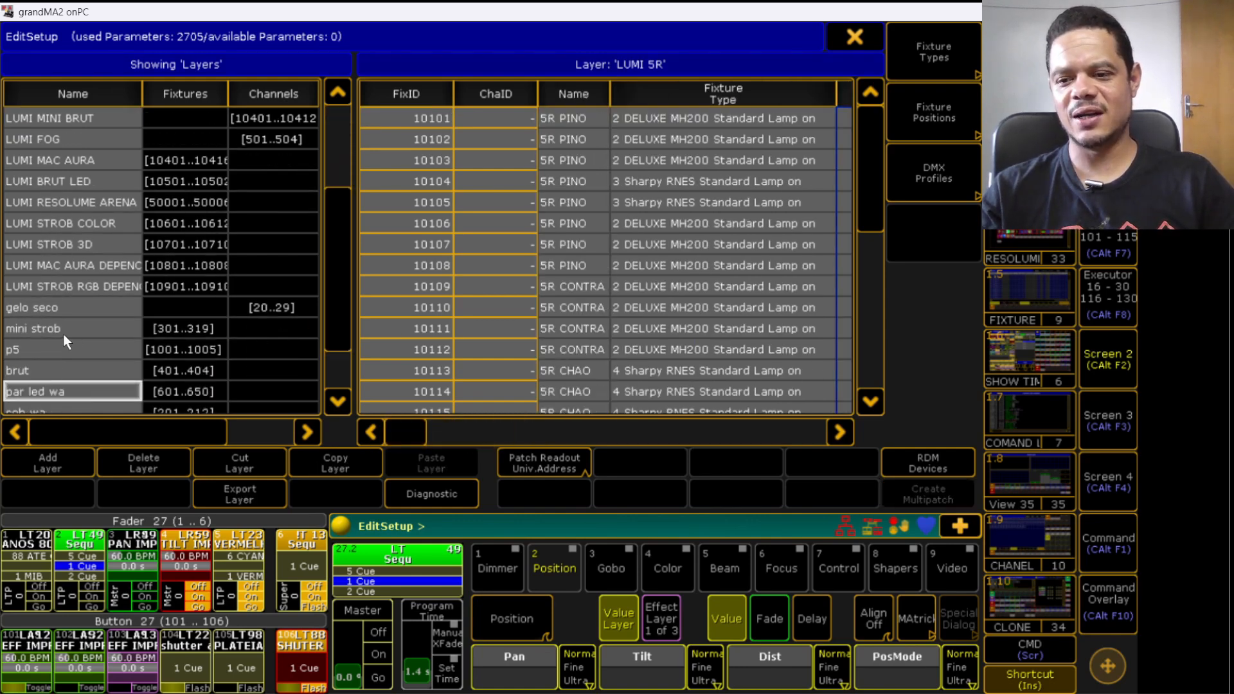
left_click(48, 308)
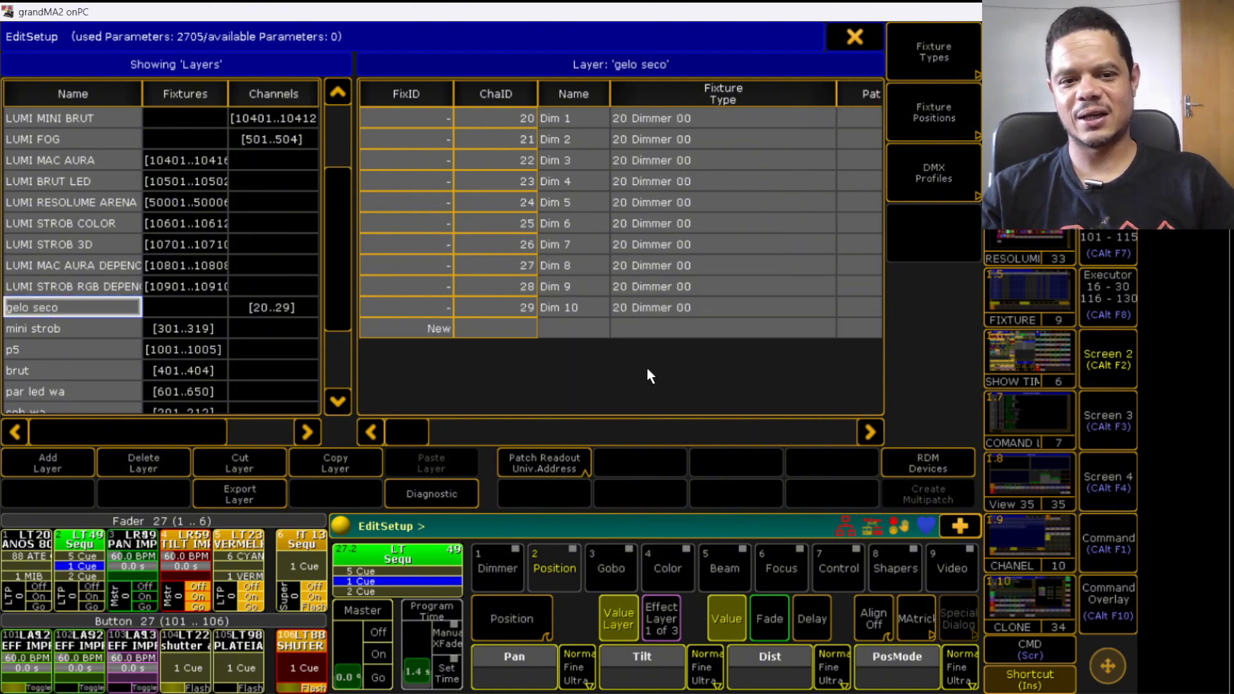
left_click_drag(834, 96, 789, 113)
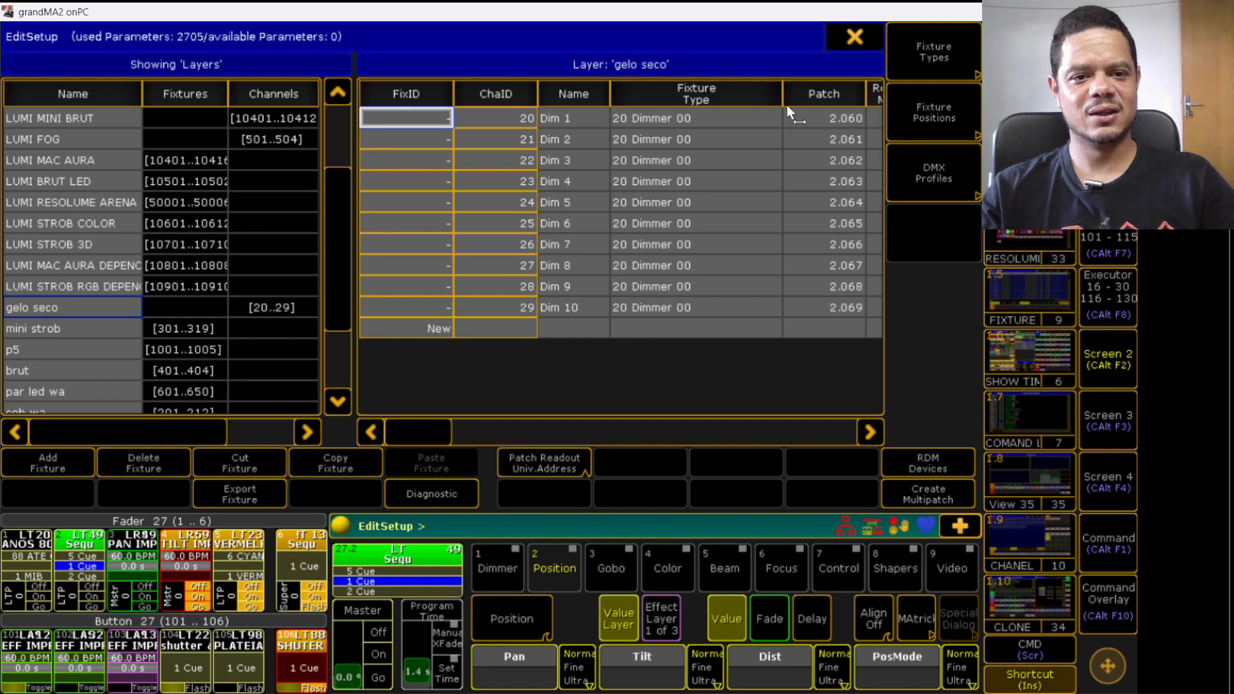
left_click_drag(337, 229, 338, 268)
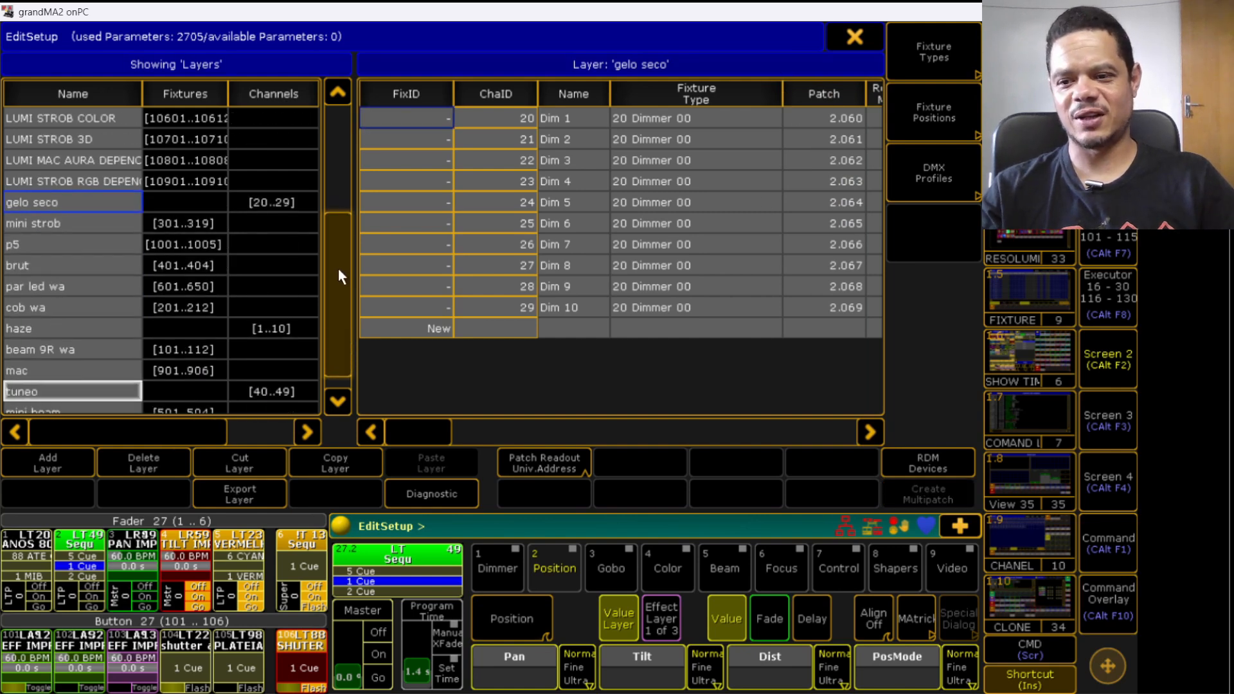
left_click(68, 231)
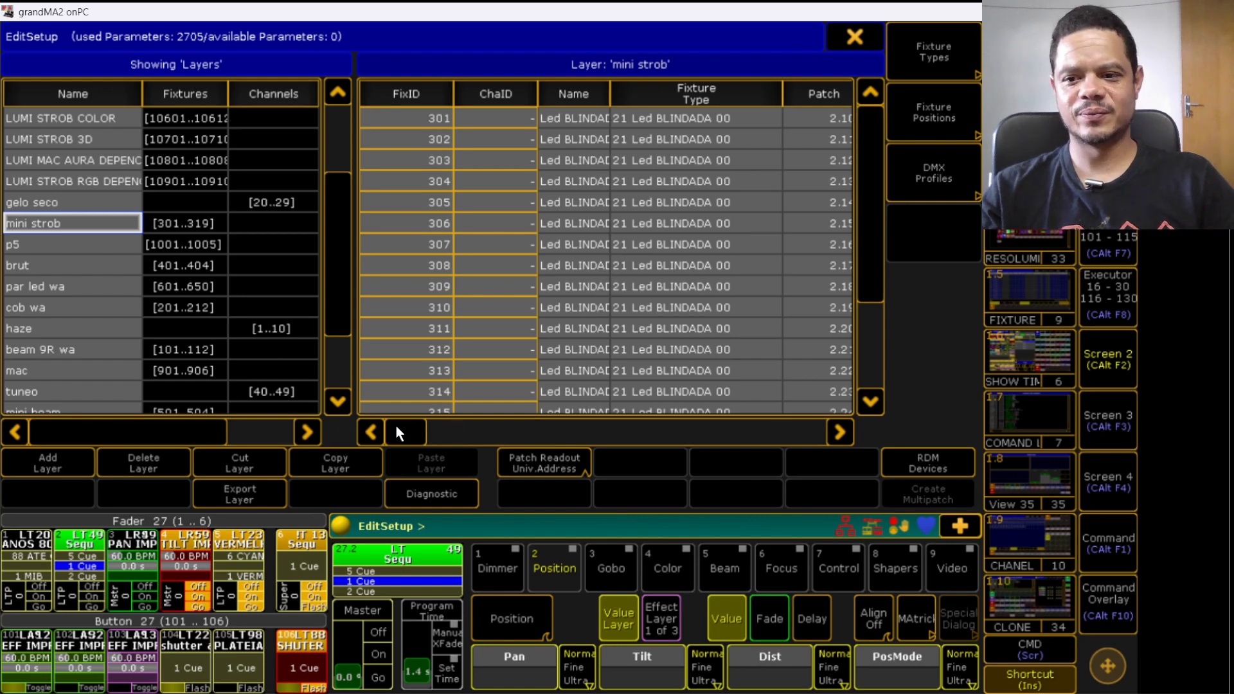
mouse_move(396, 425)
left_mouse_down()
mouse_move(495, 417)
mouse_move(396, 416)
left_mouse_up()
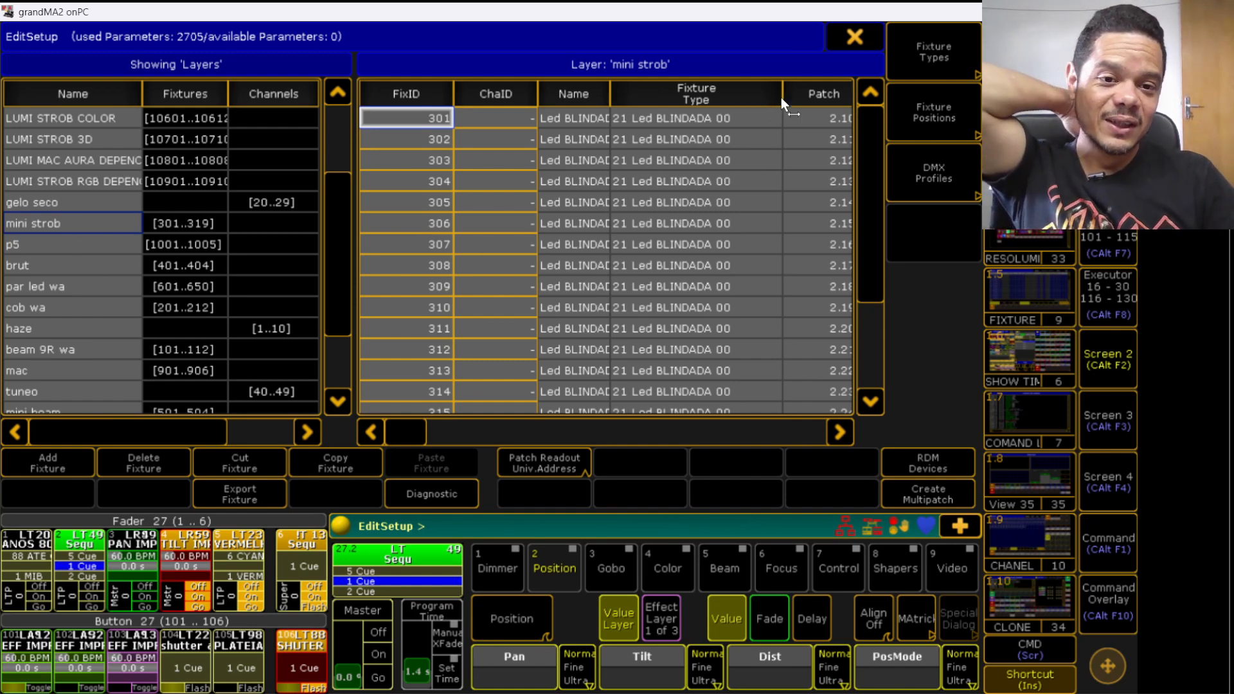
left_click_drag(782, 98, 740, 105)
left_click_drag(825, 100, 793, 105)
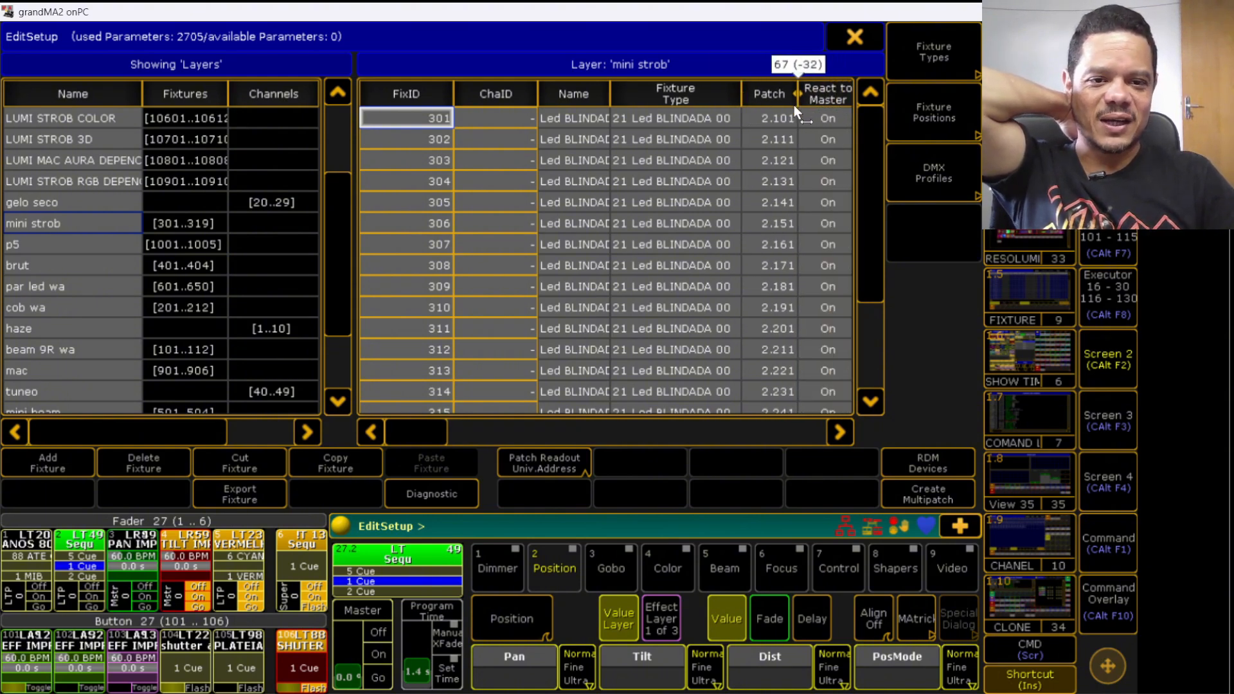
left_click(83, 247)
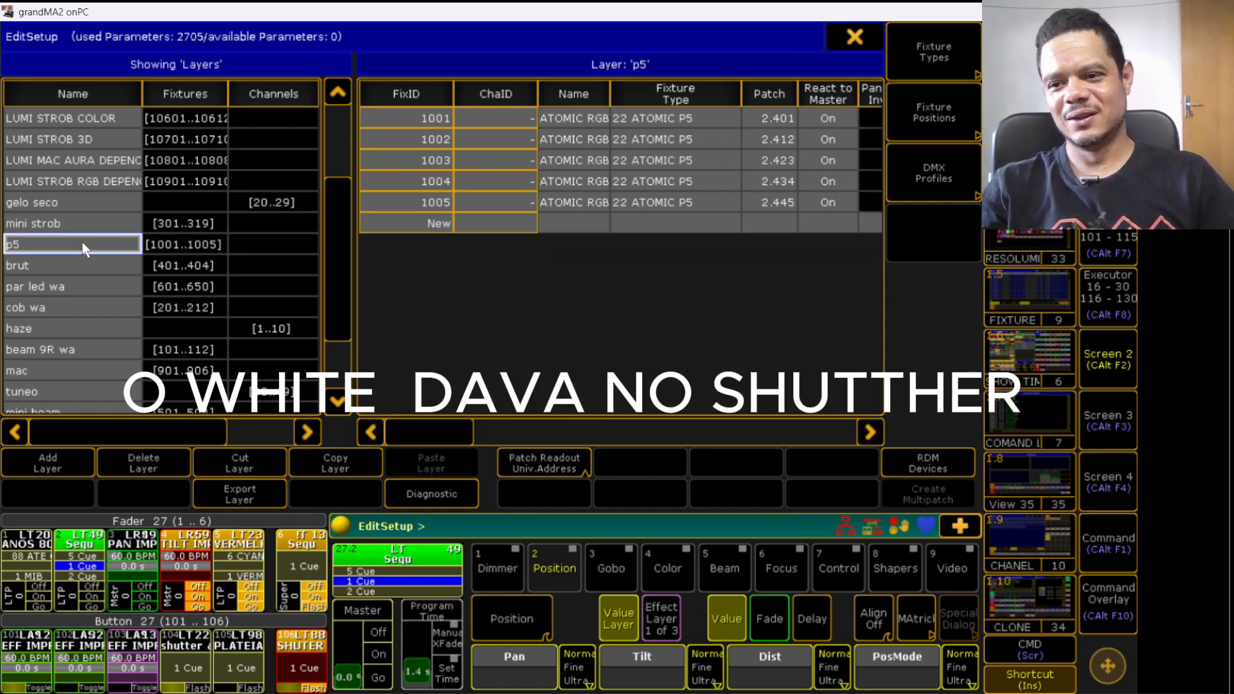
left_click(80, 265)
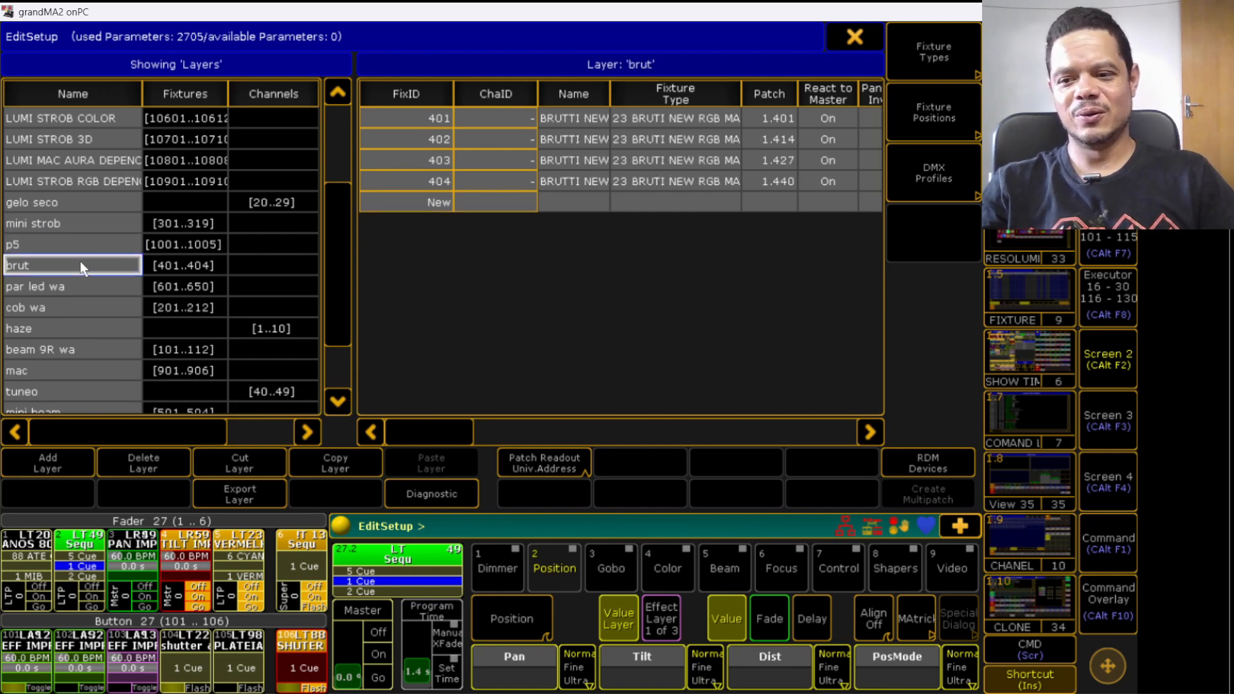
left_click(52, 244)
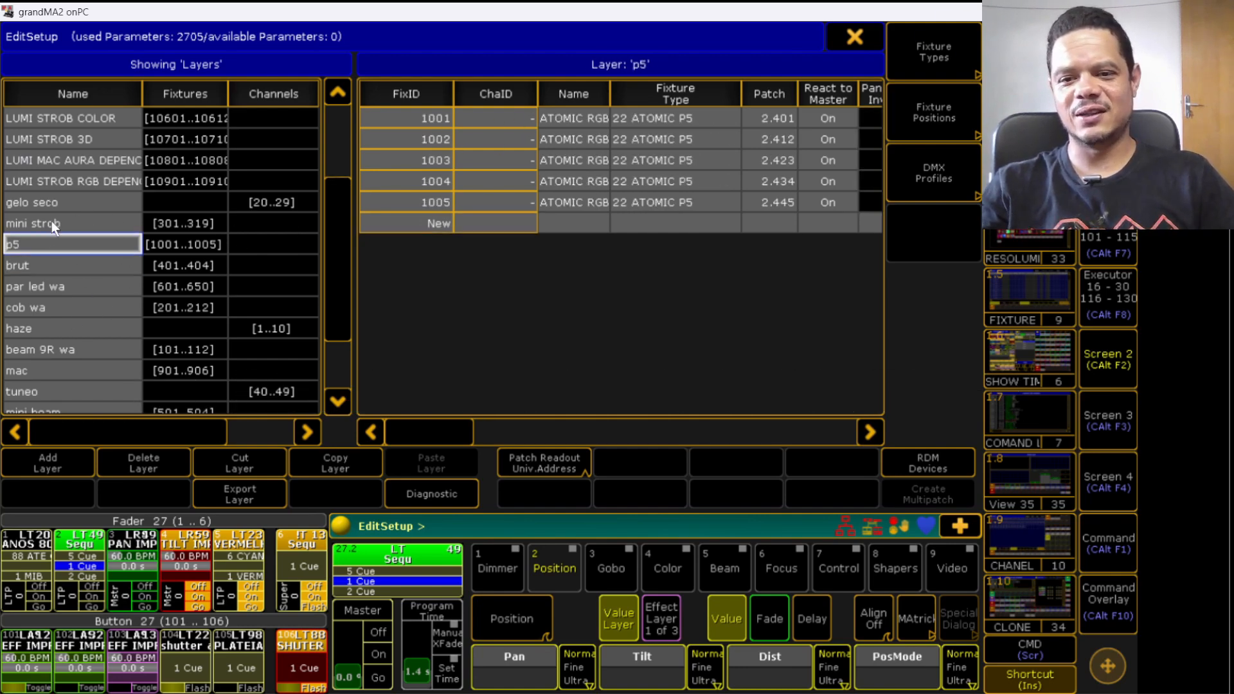
left_click(53, 222)
left_click(49, 203)
left_click(49, 226)
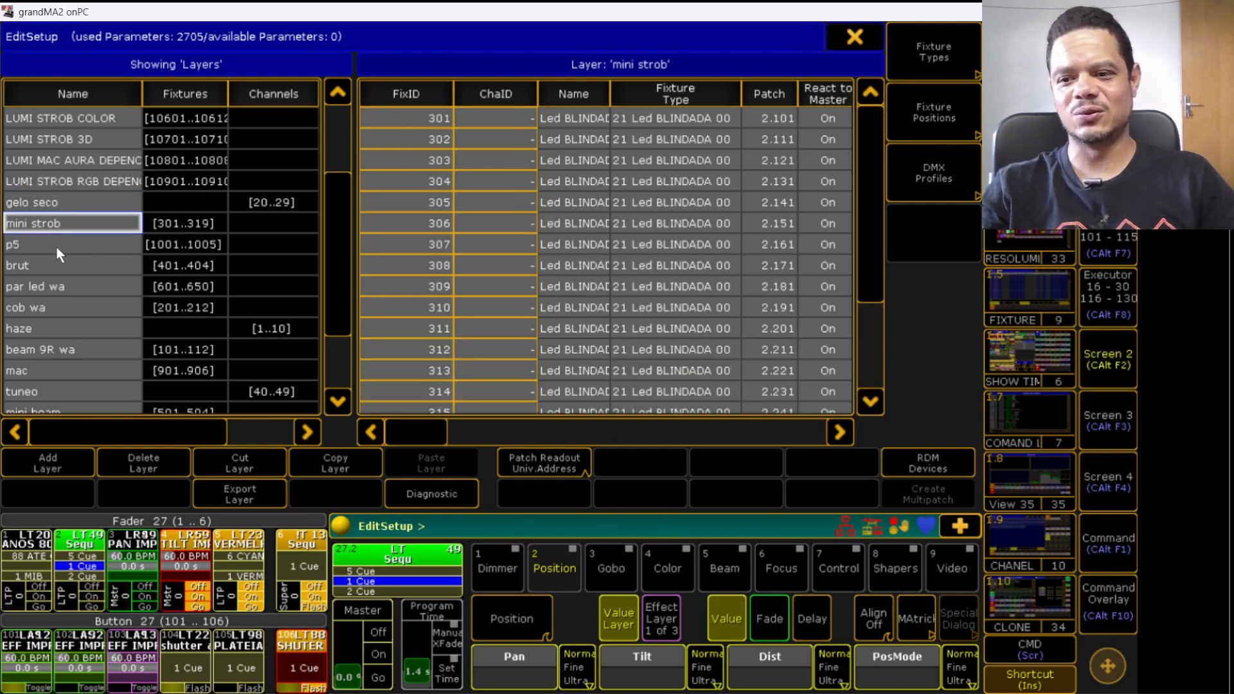
left_click(56, 245)
left_click(58, 266)
left_click(60, 285)
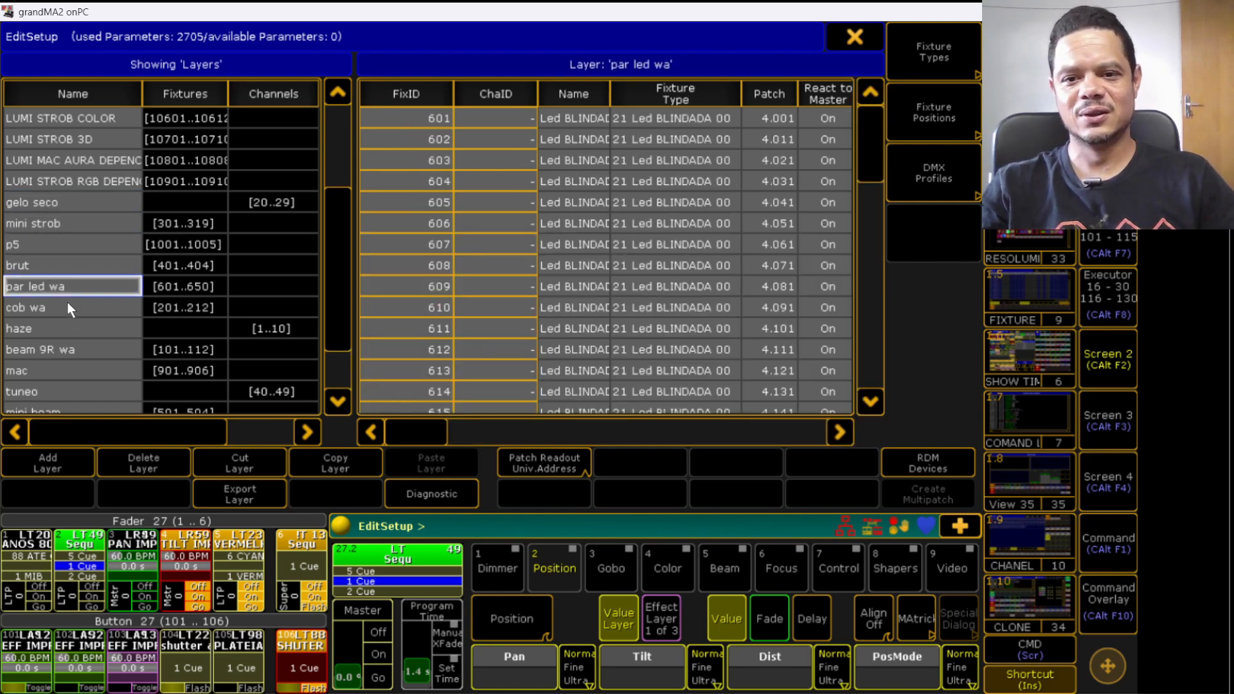
left_click(68, 303)
left_click(66, 328)
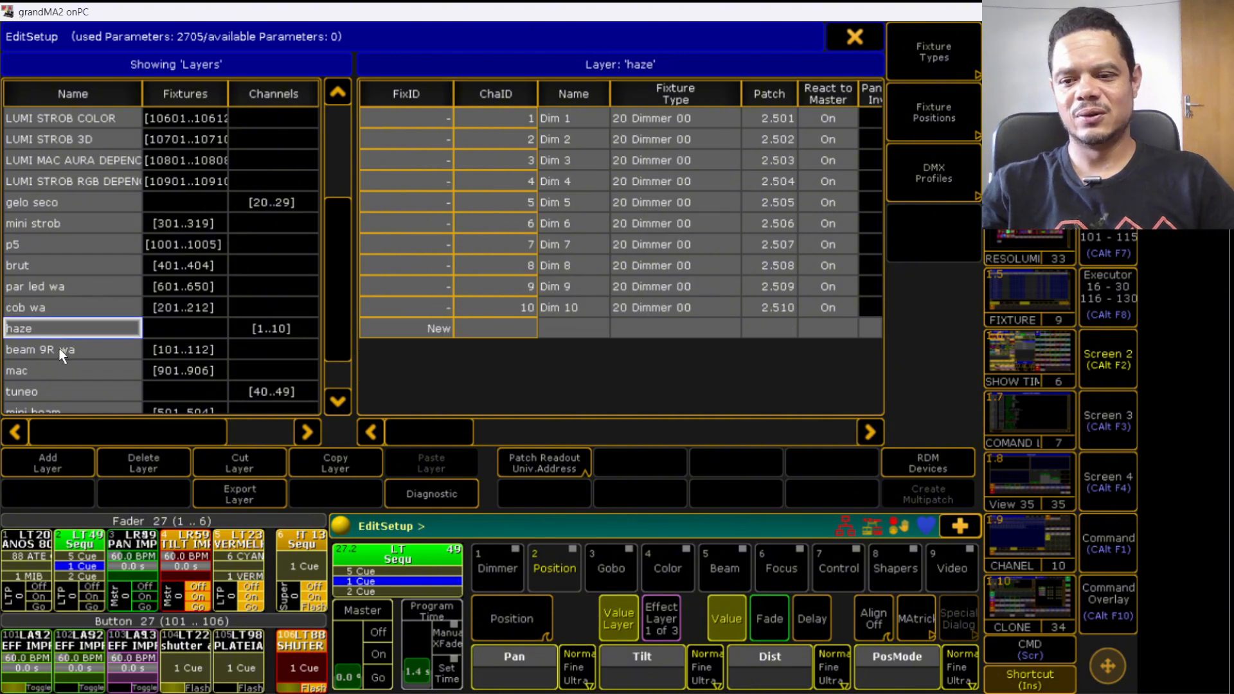
left_click(61, 350)
scroll(338, 244, "down", 2)
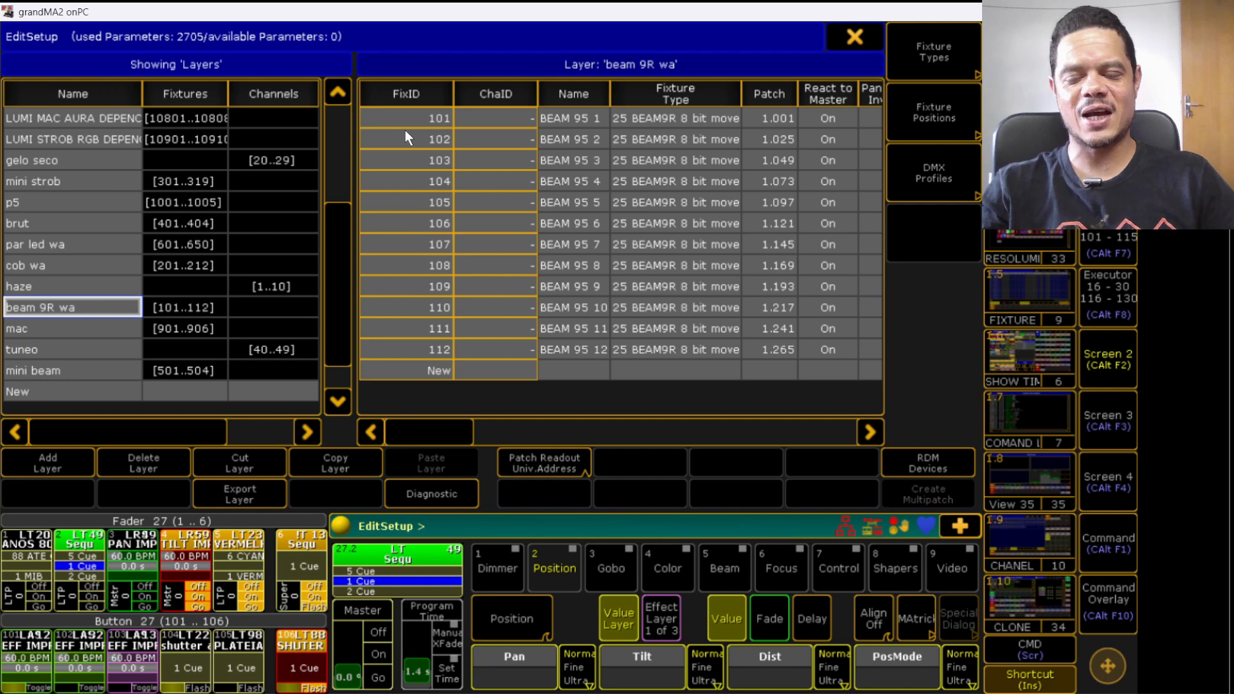
left_click(67, 330)
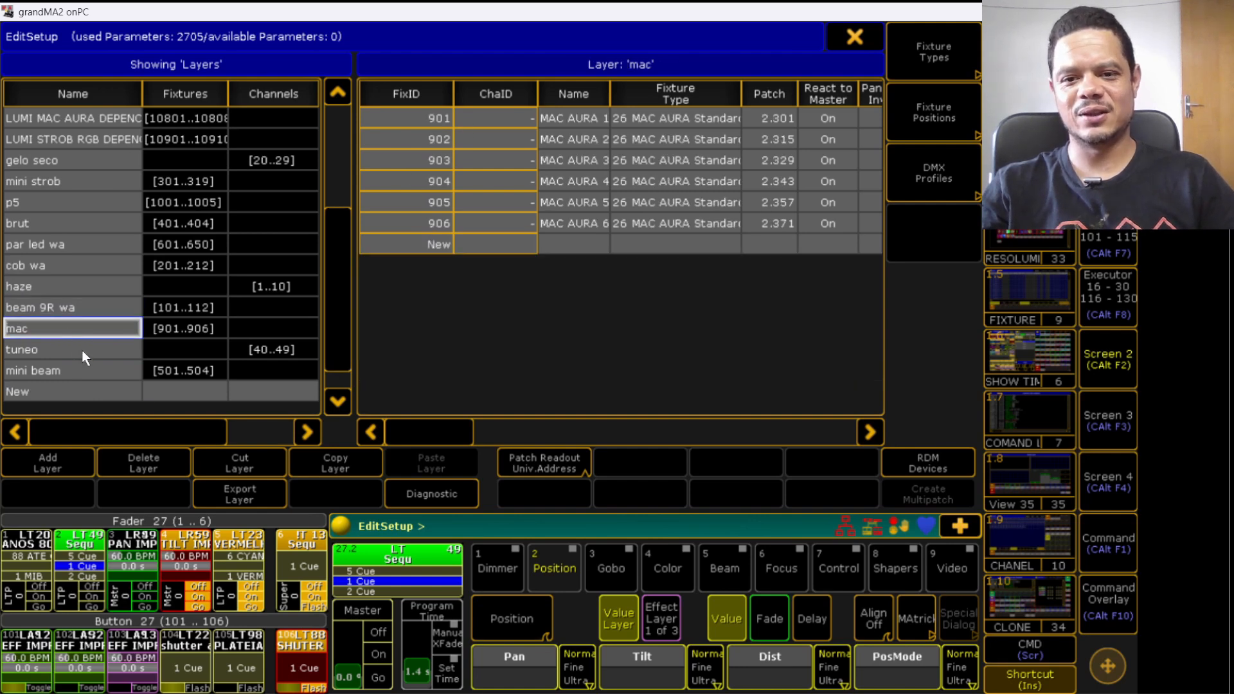
left_click(82, 349)
left_click(78, 370)
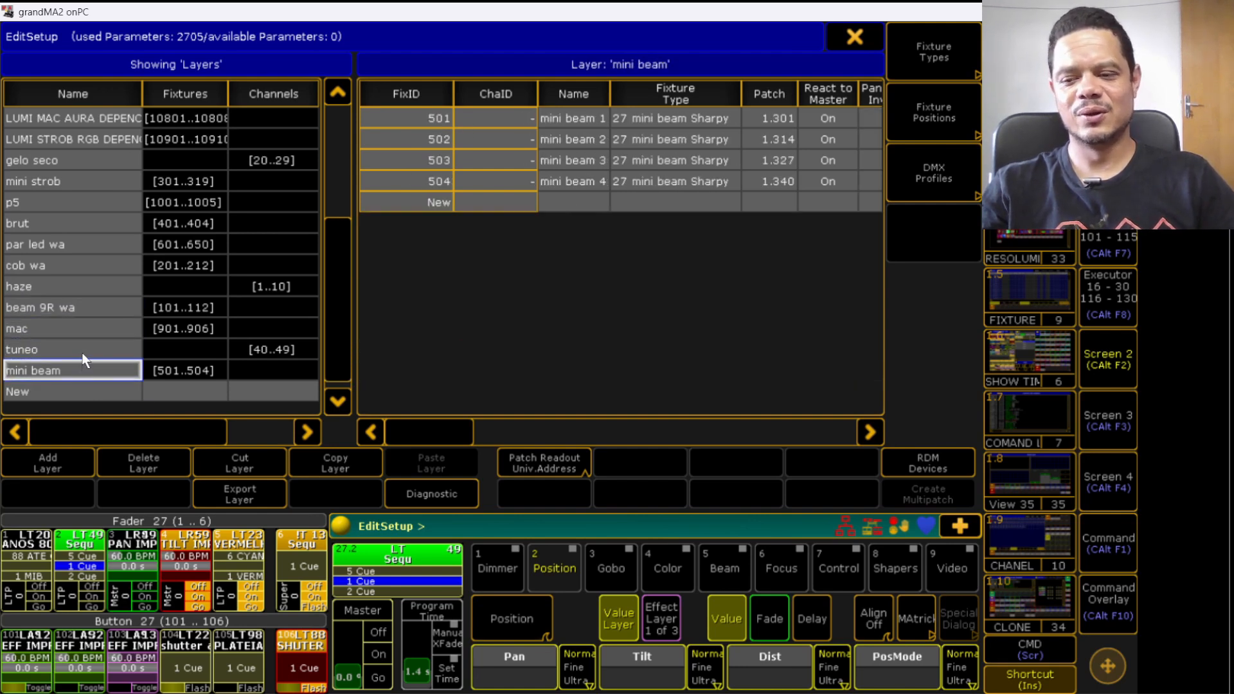
left_click(83, 351)
left_click(72, 327)
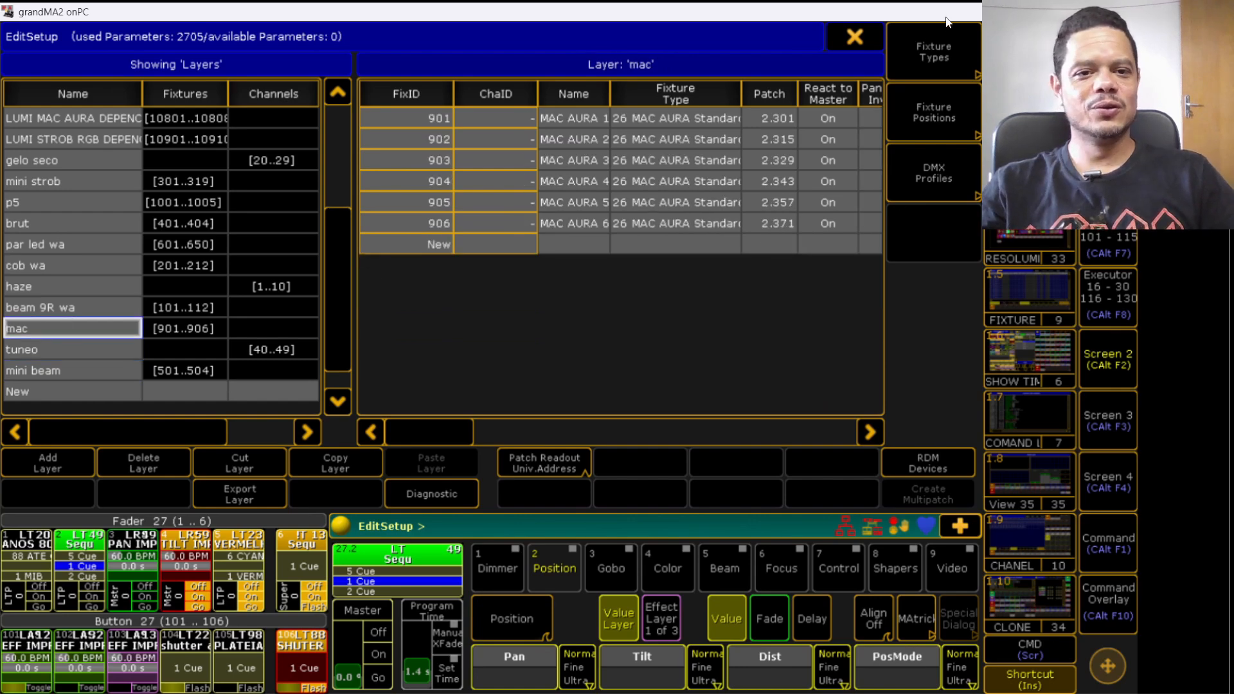
left_click(855, 36)
- Open layouts 17 through 25 one after another to check each fixture arrangement
left_click(408, 401)
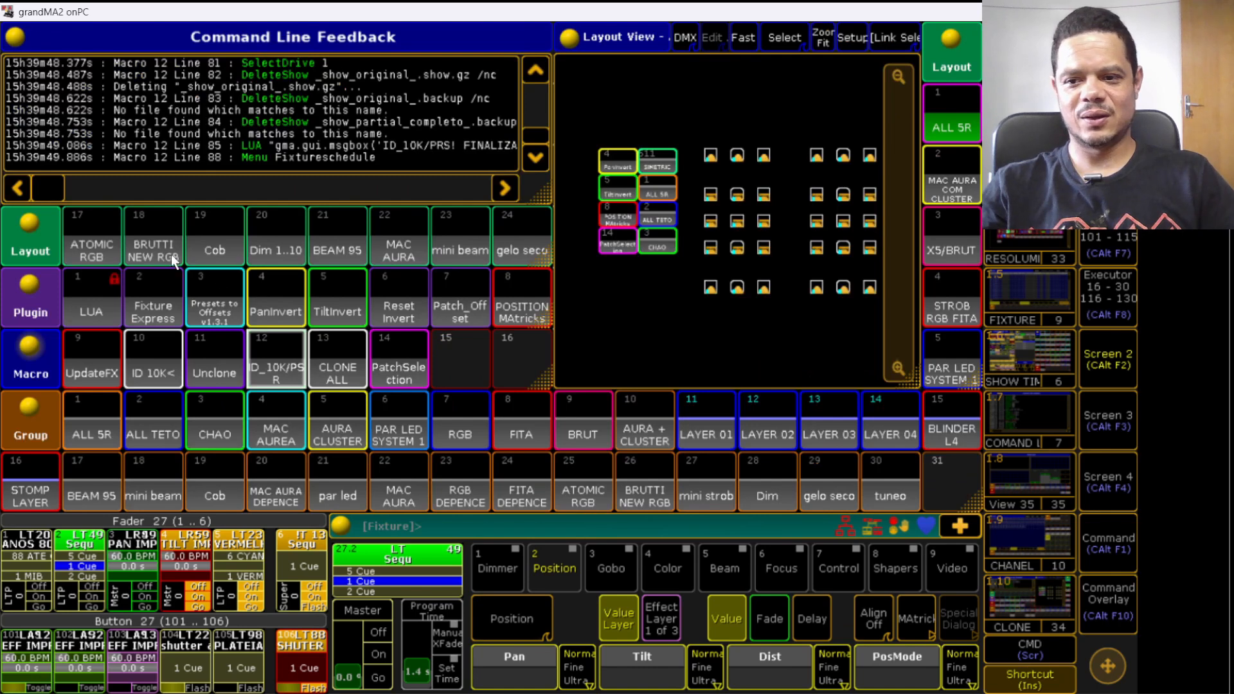
left_click(106, 240)
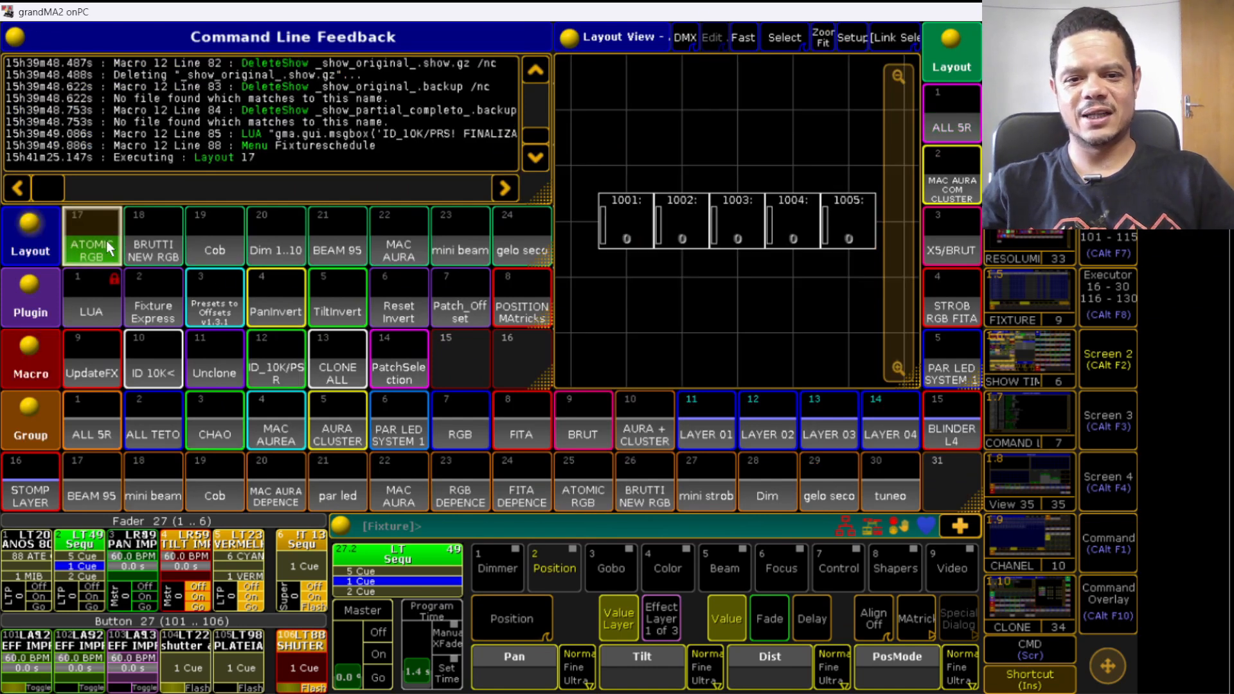
left_click(156, 252)
left_click(218, 242)
left_click(265, 236)
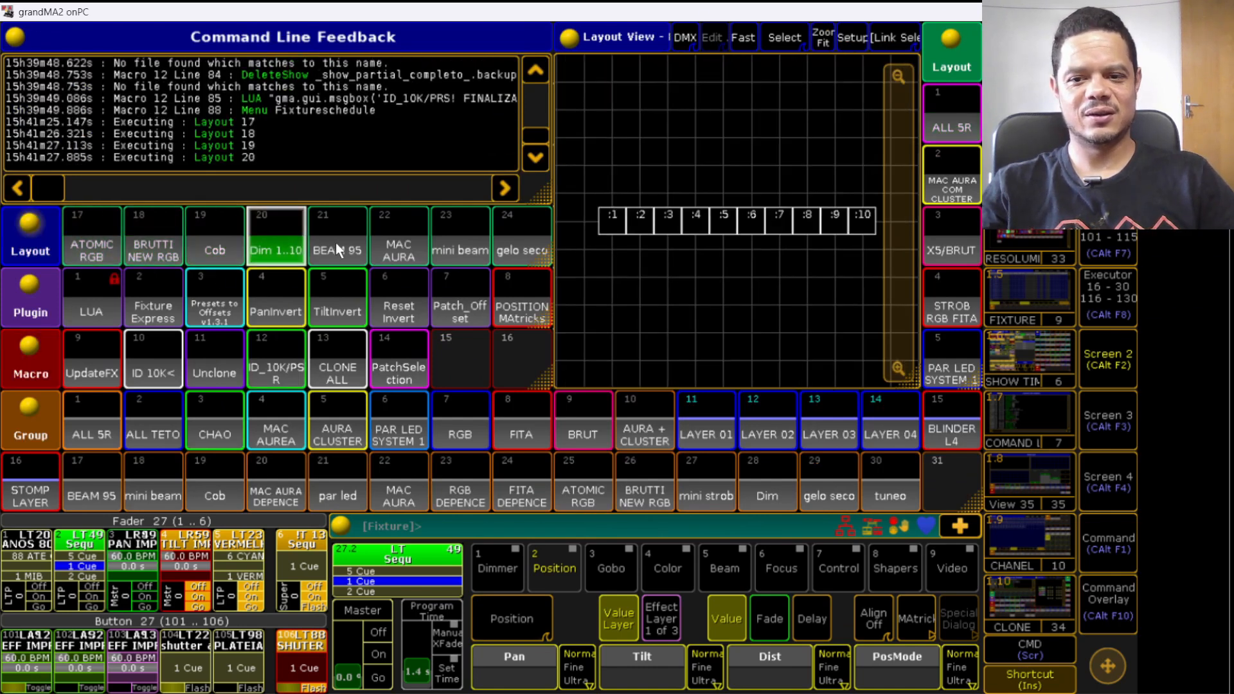
left_click(337, 241)
left_click(387, 241)
left_click(452, 251)
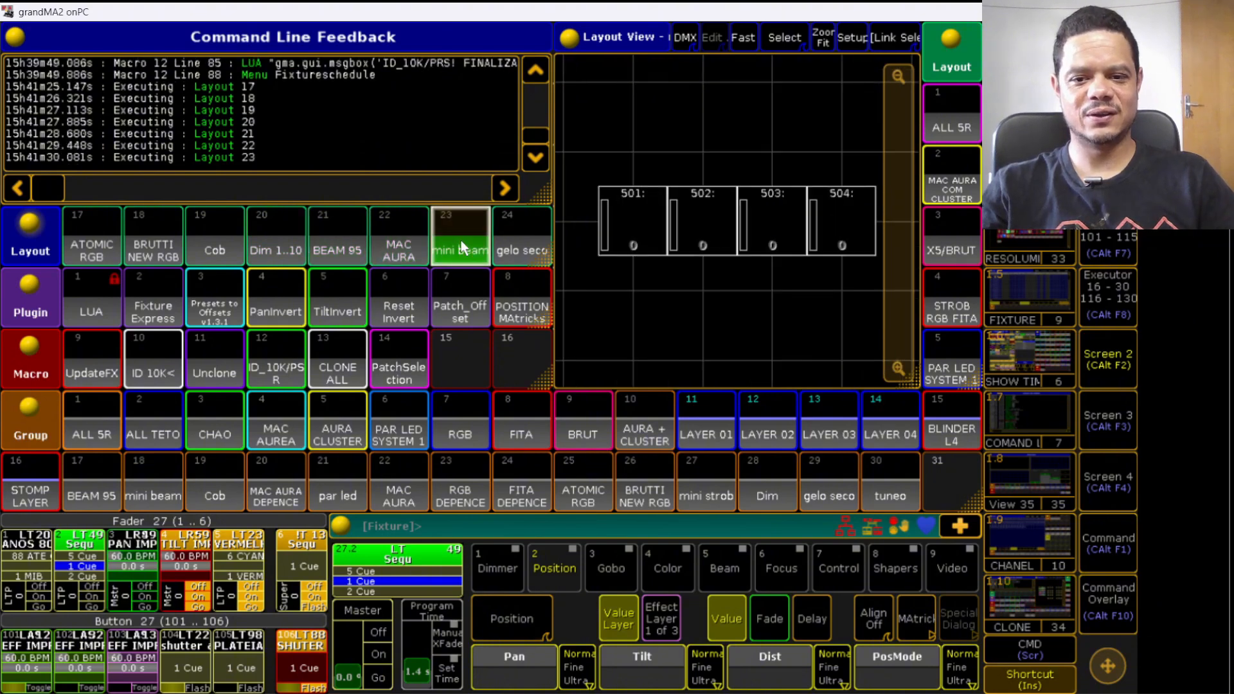
left_click(511, 238)
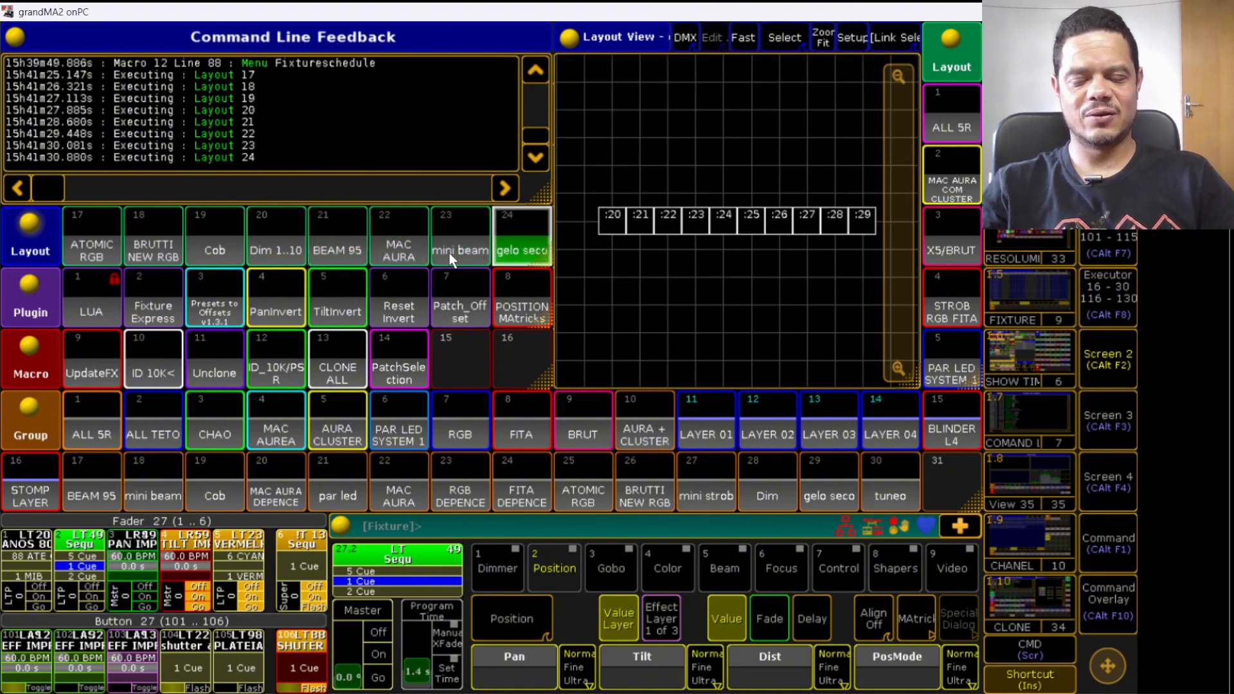
left_click(97, 243)
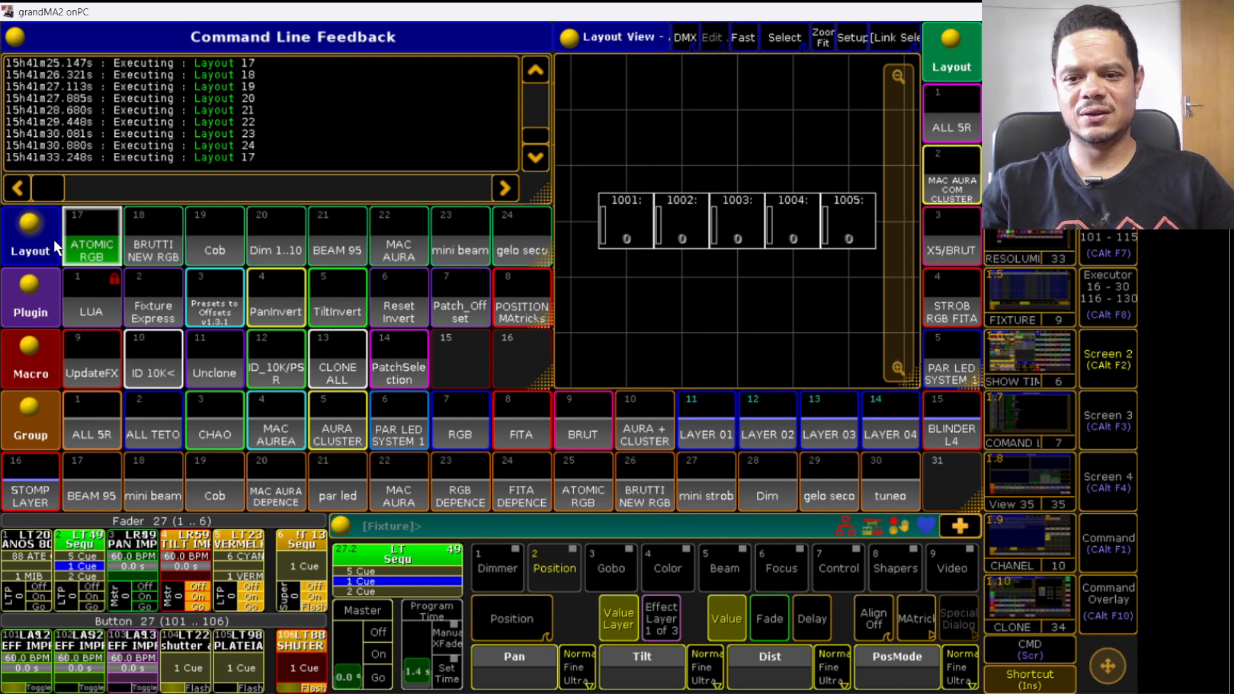
scroll(212, 228, "down", 1)
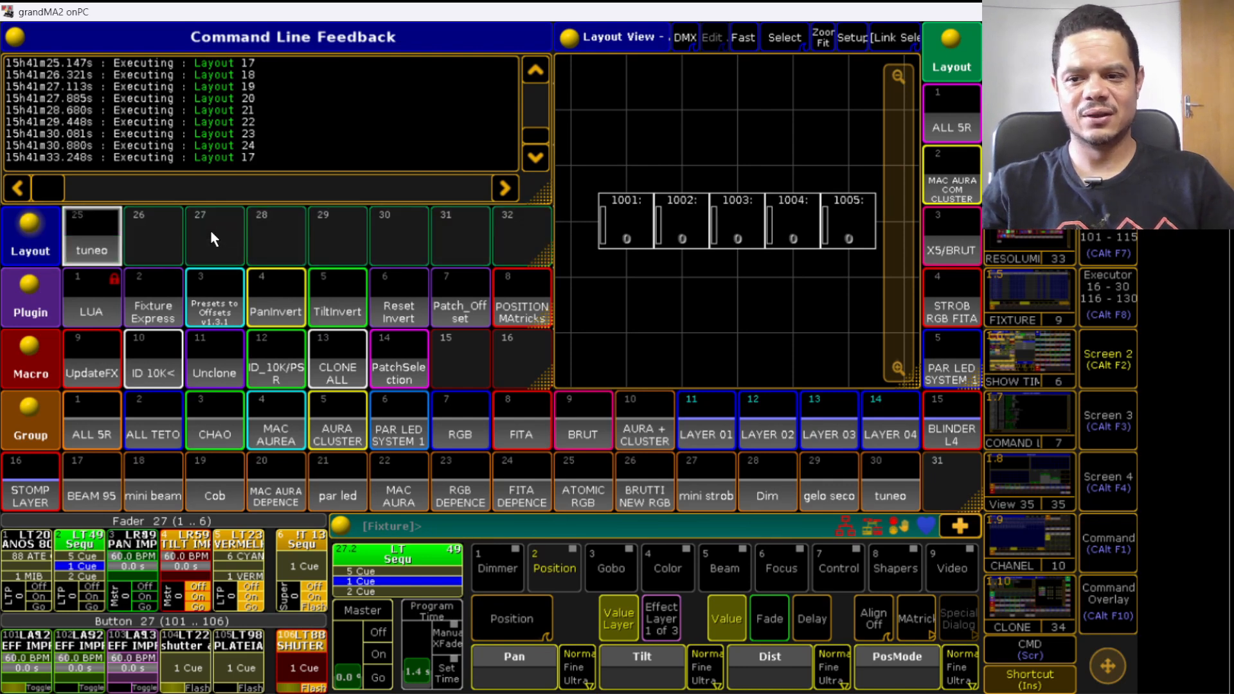
left_click(104, 242)
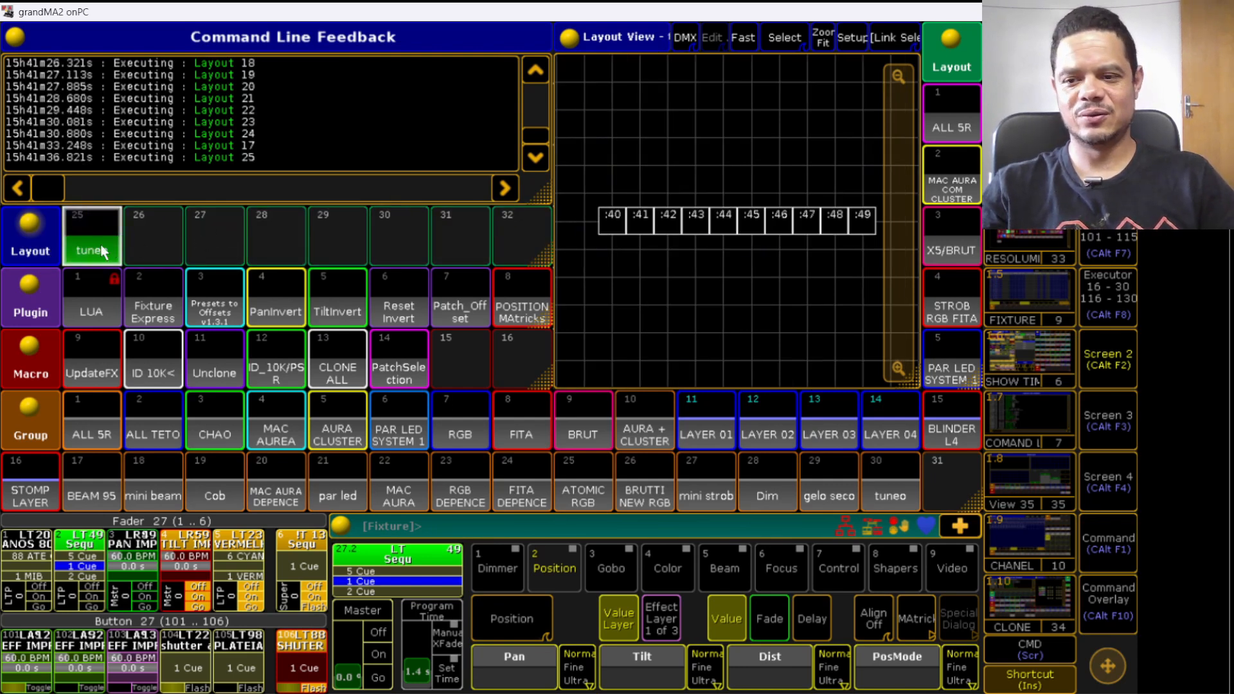
- Open layout 17, test selecting its fixtures and group 23 RGB DEPENCE, then clear the selection
scroll(110, 245, "up", 2)
scroll(117, 244, "down", 1)
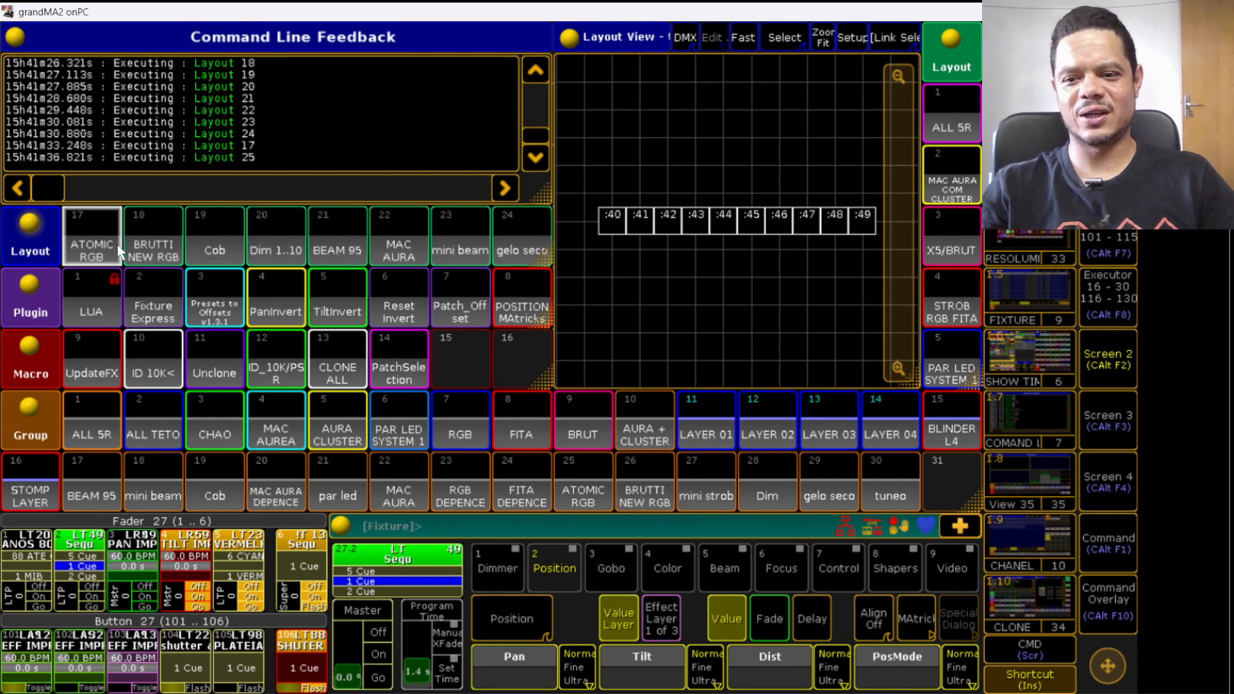
left_click(76, 245)
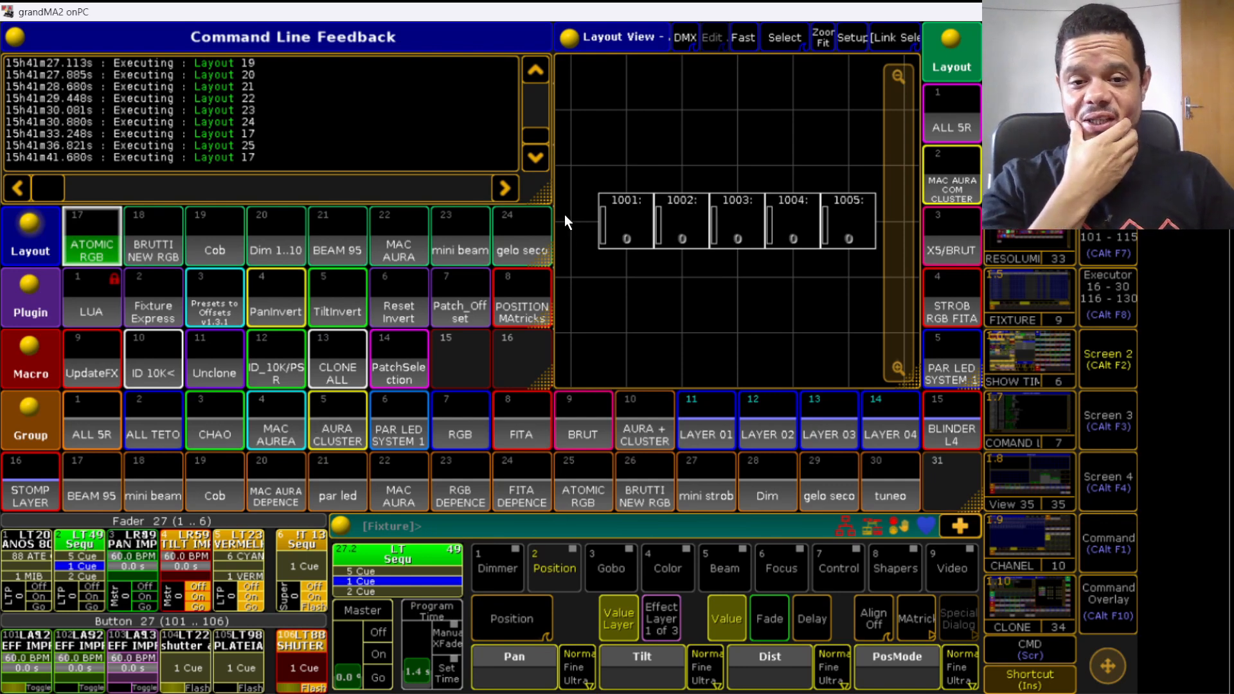
left_click_drag(590, 161, 879, 267)
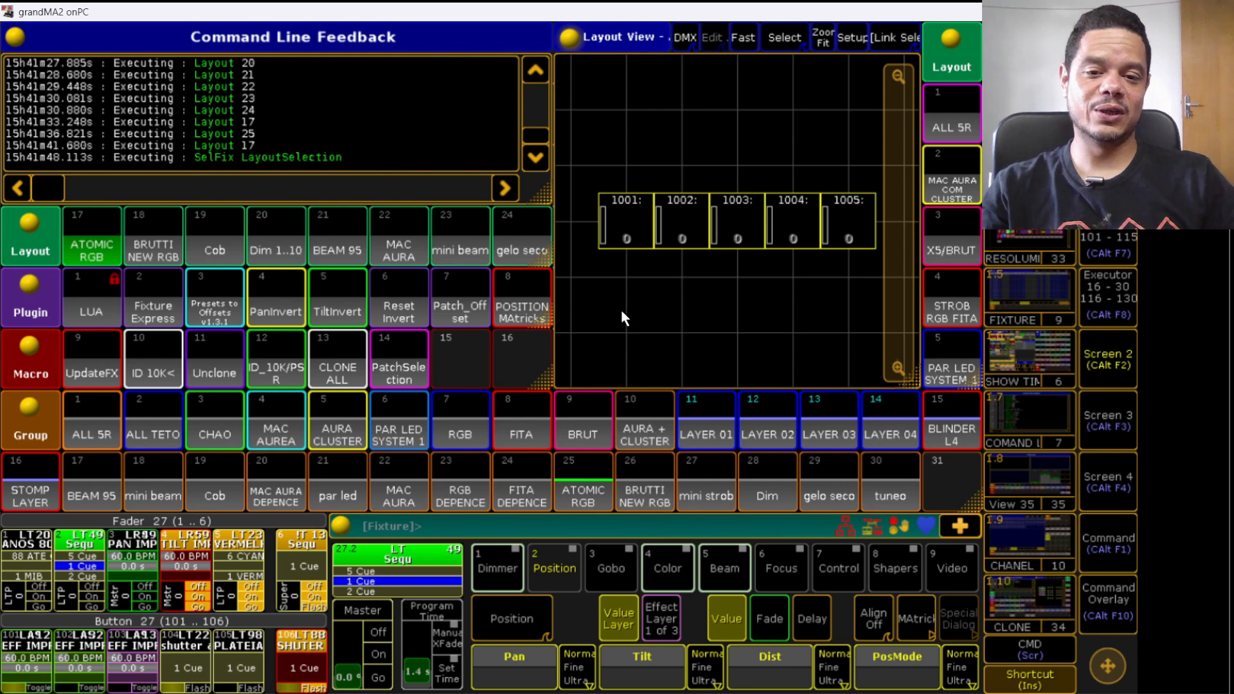
left_click(461, 498)
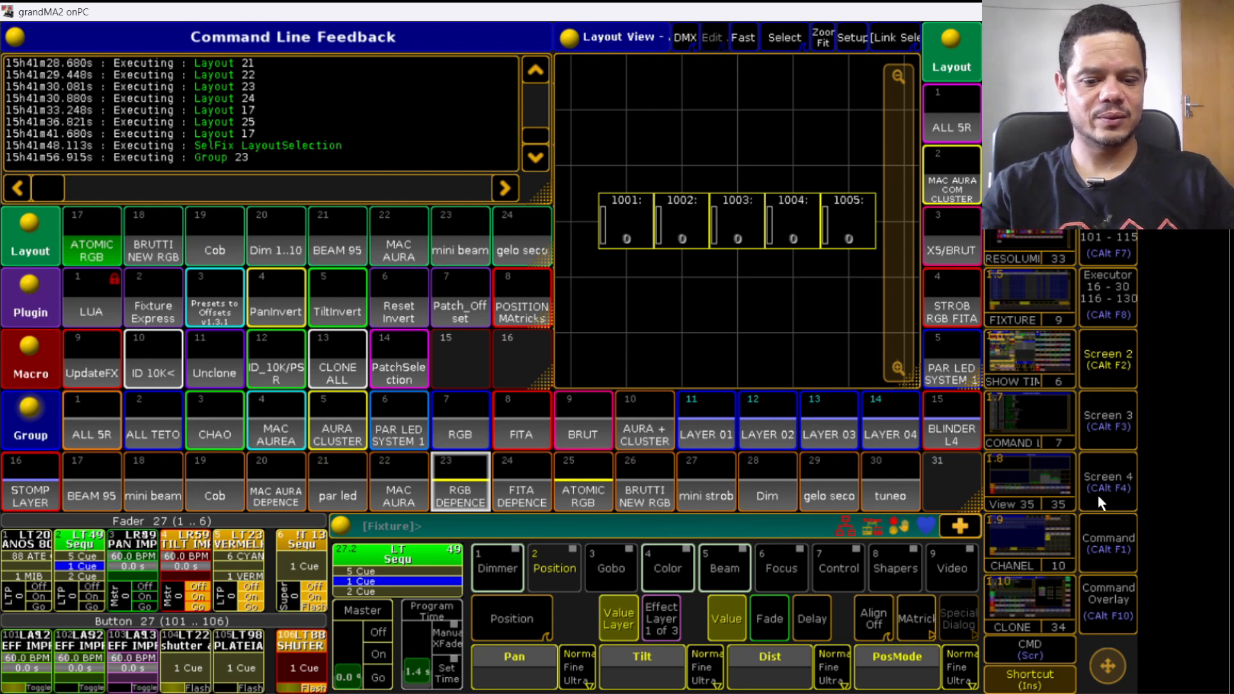
key("c")
key("c")
key("c")
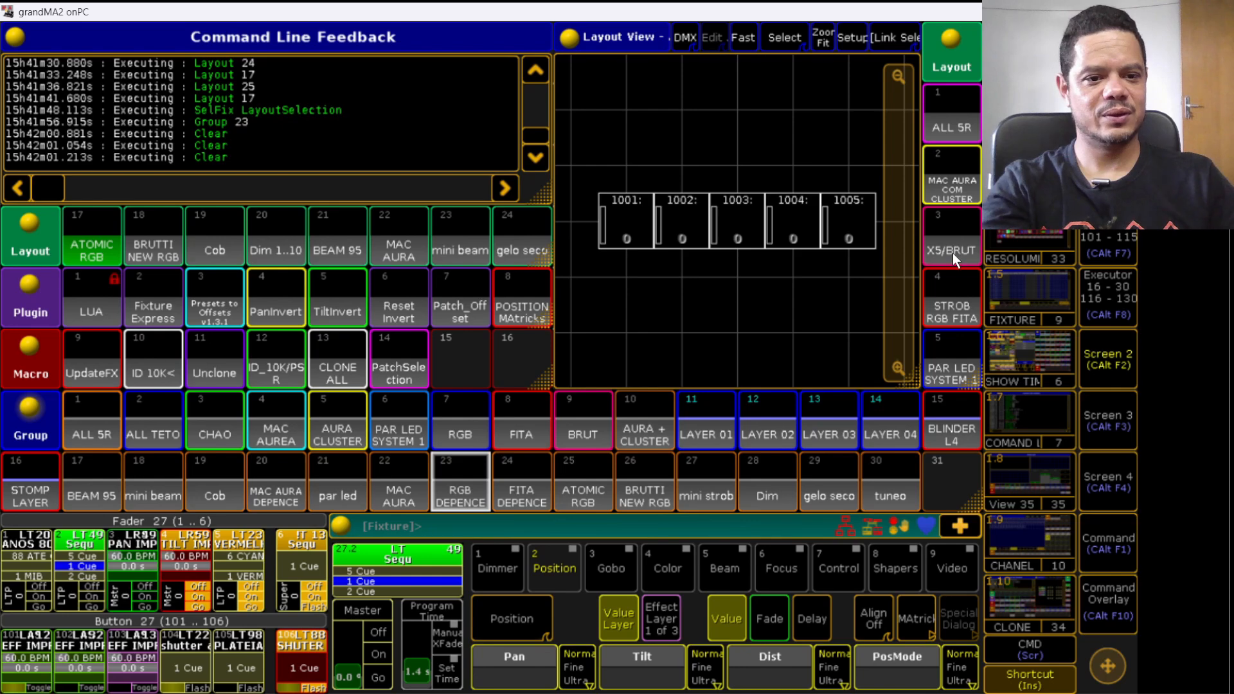
- Open layout 4 STROB RGB FITA, select its renumbered fixtures, then clear the selection
scroll(971, 283, "down", 1)
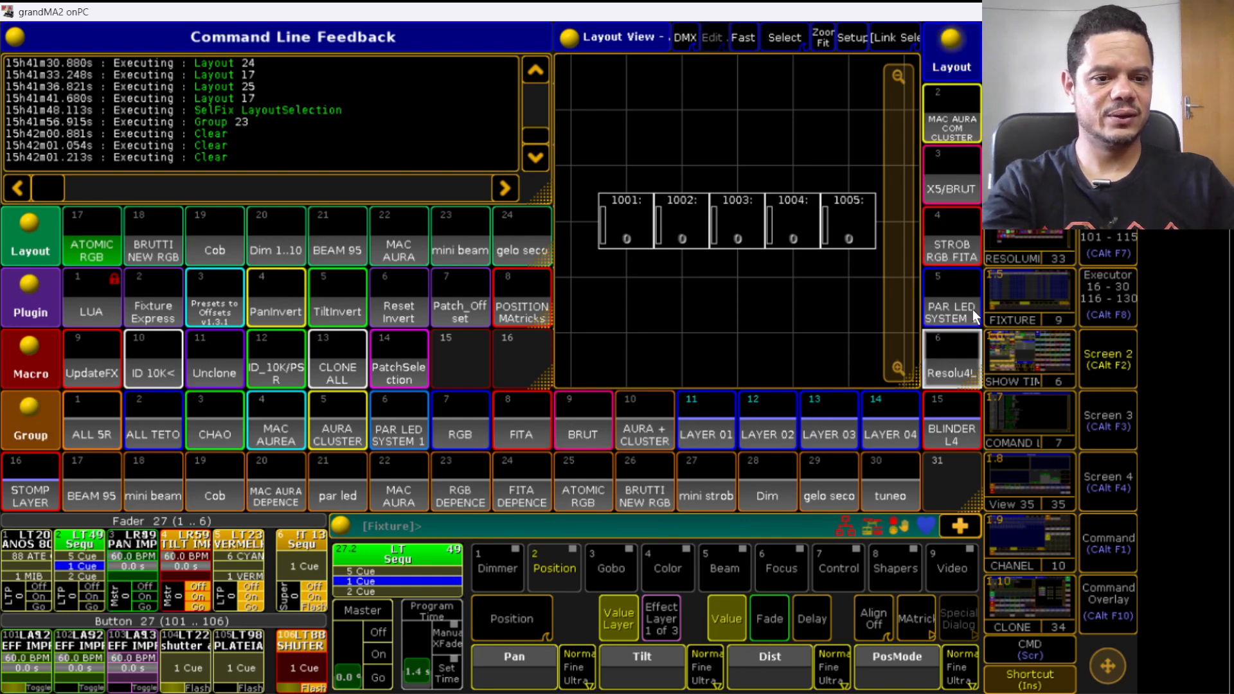
scroll(973, 309, "down", 1)
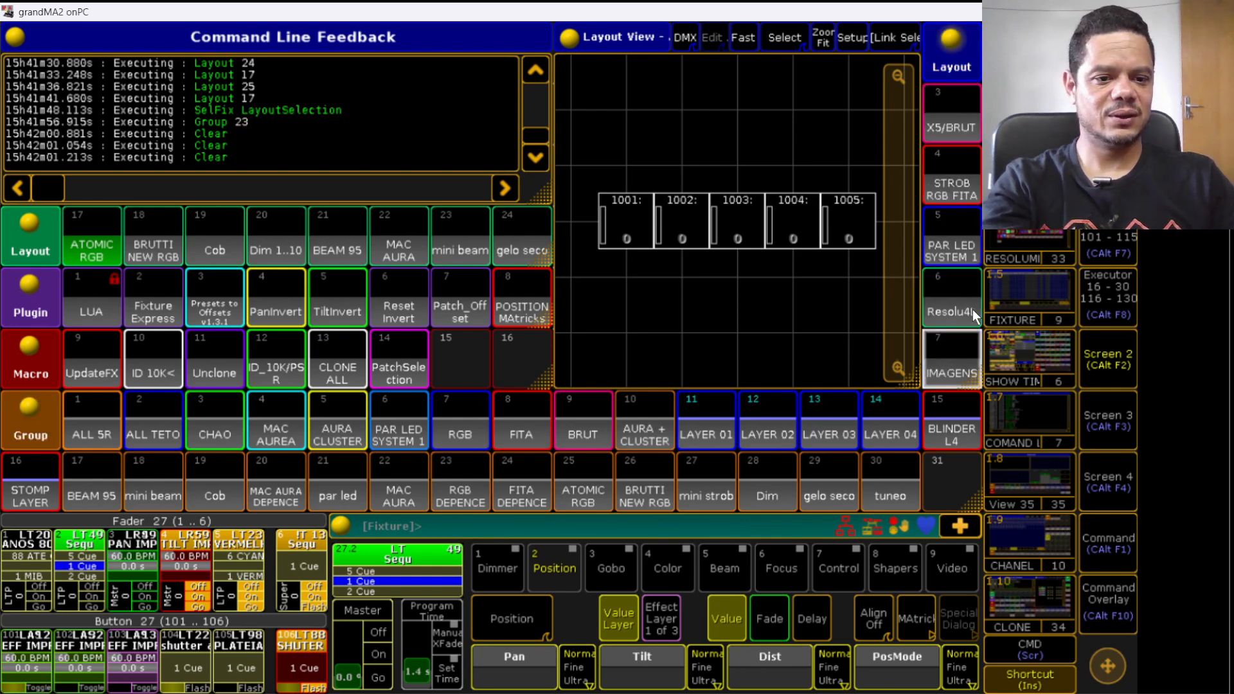
left_click(956, 191)
left_click_drag(593, 140, 874, 169)
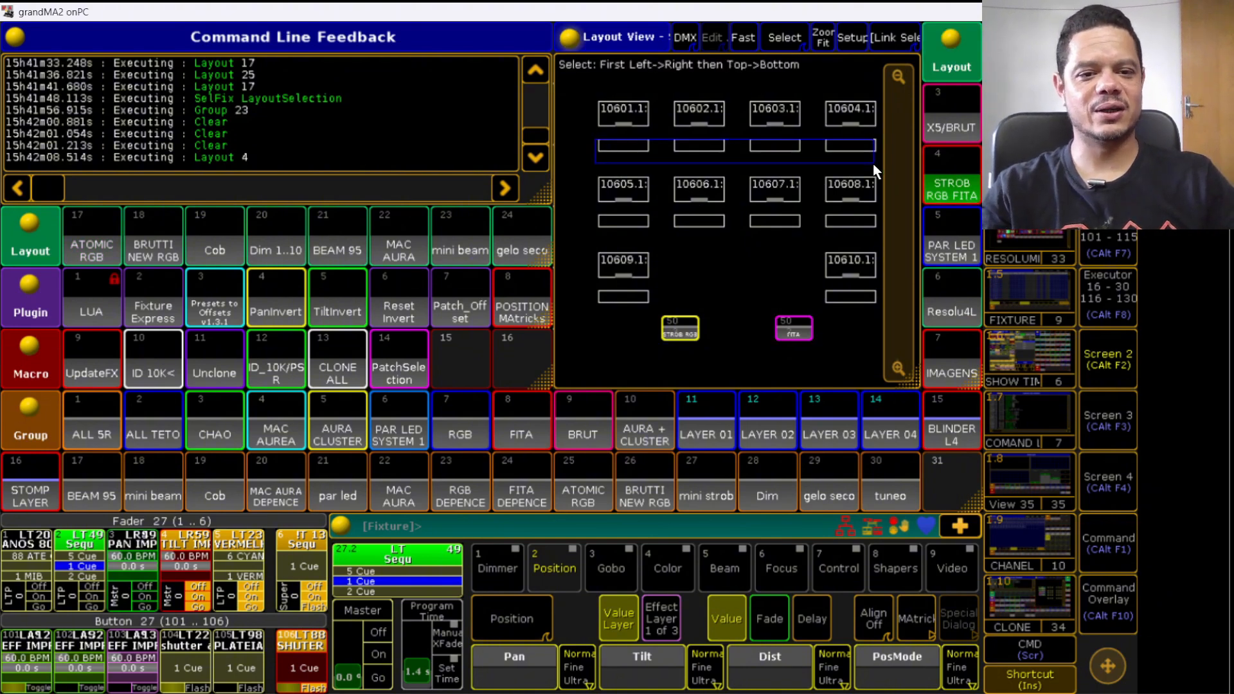
left_click(595, 100)
left_click_drag(594, 101, 879, 123)
key("c")
key("c")
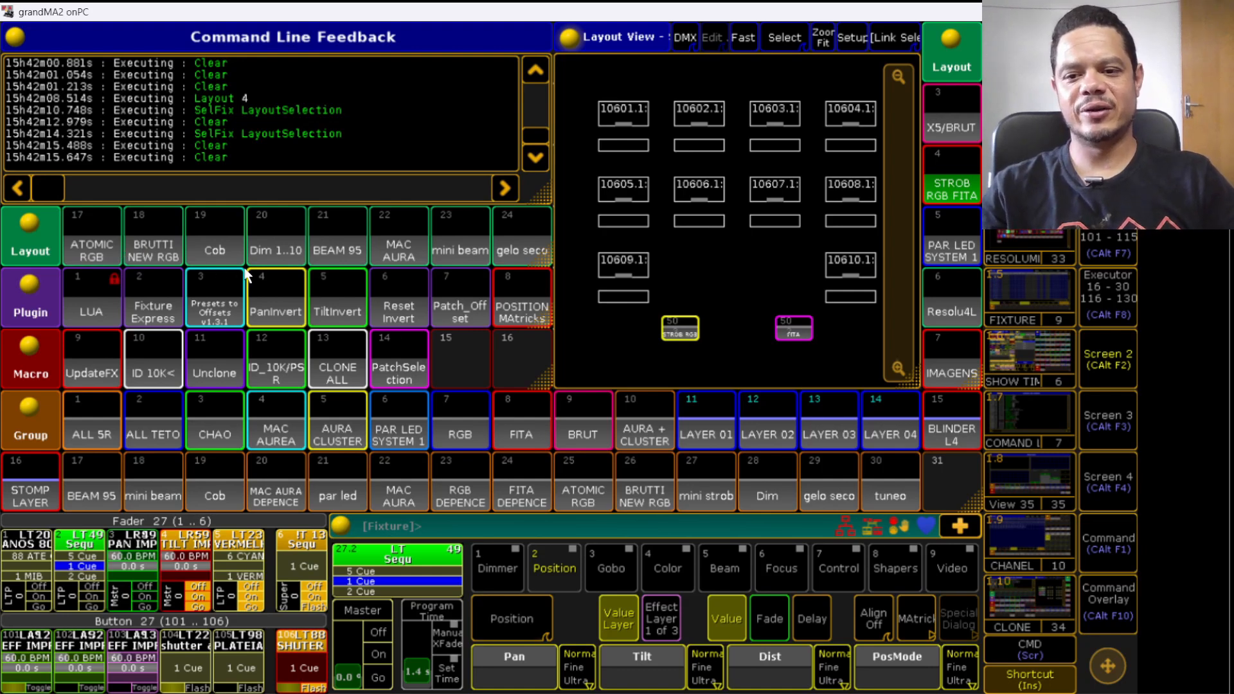
- Open layouts 17 and 22 MAC AURA and select a fixture in layout 22
left_click(60, 256)
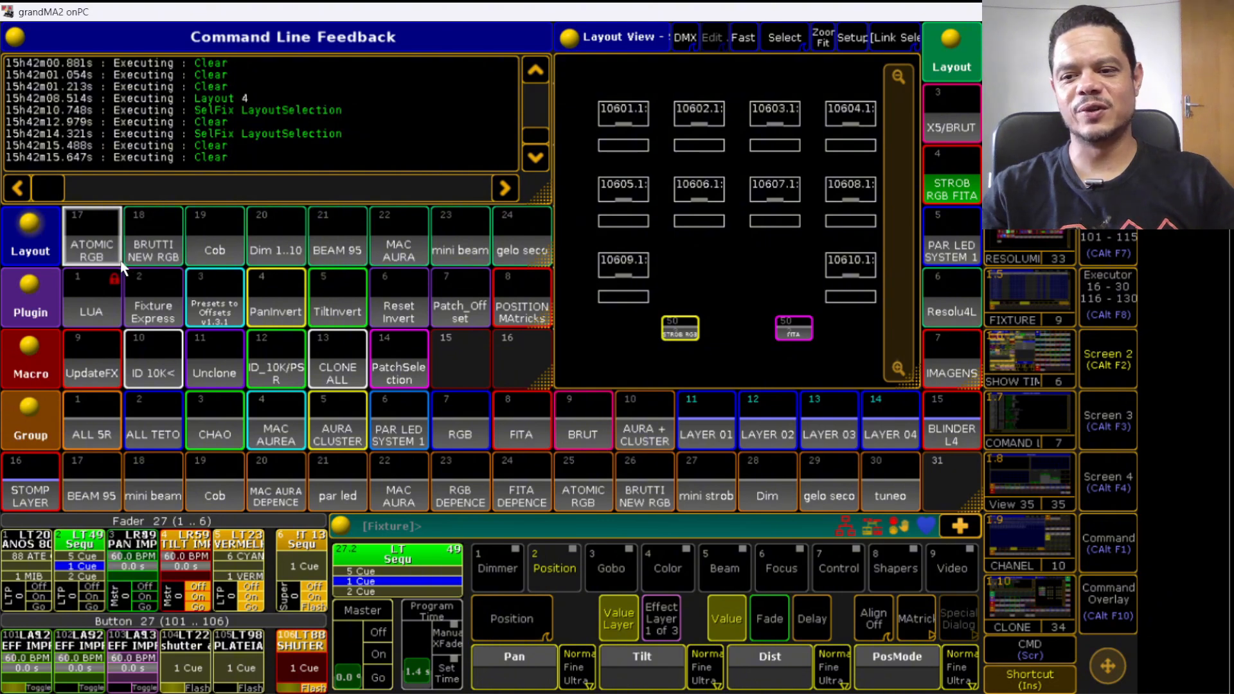
left_click(106, 239)
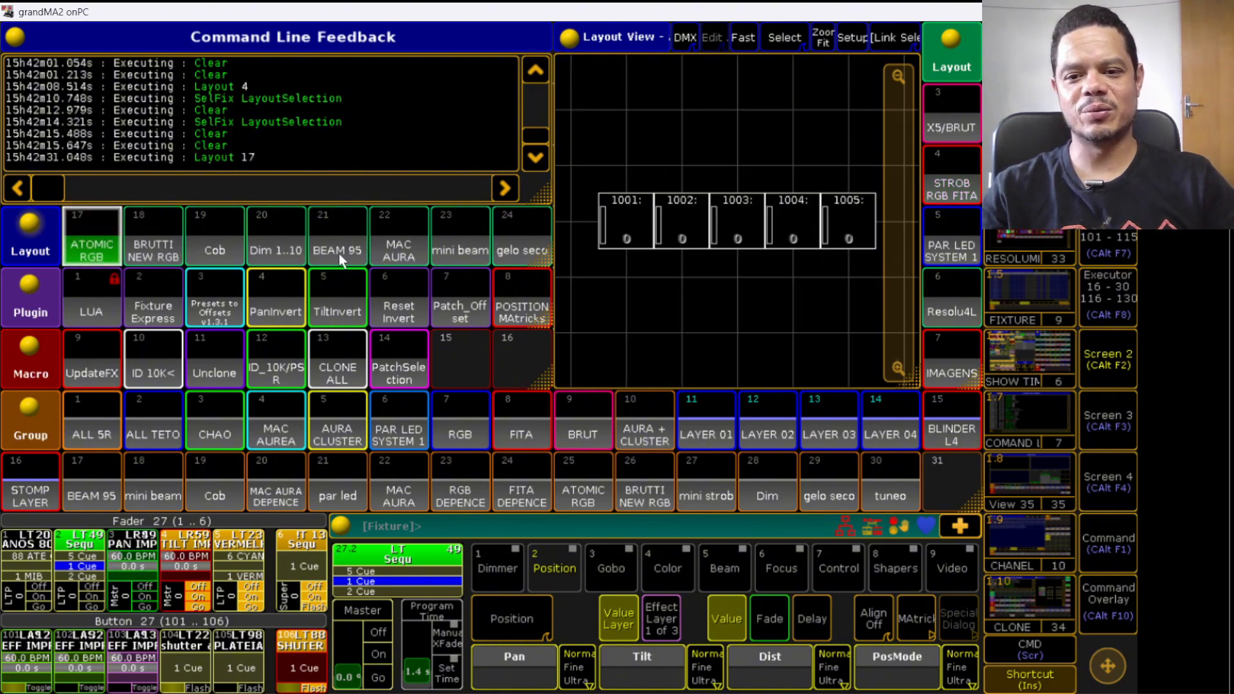
left_click(393, 243)
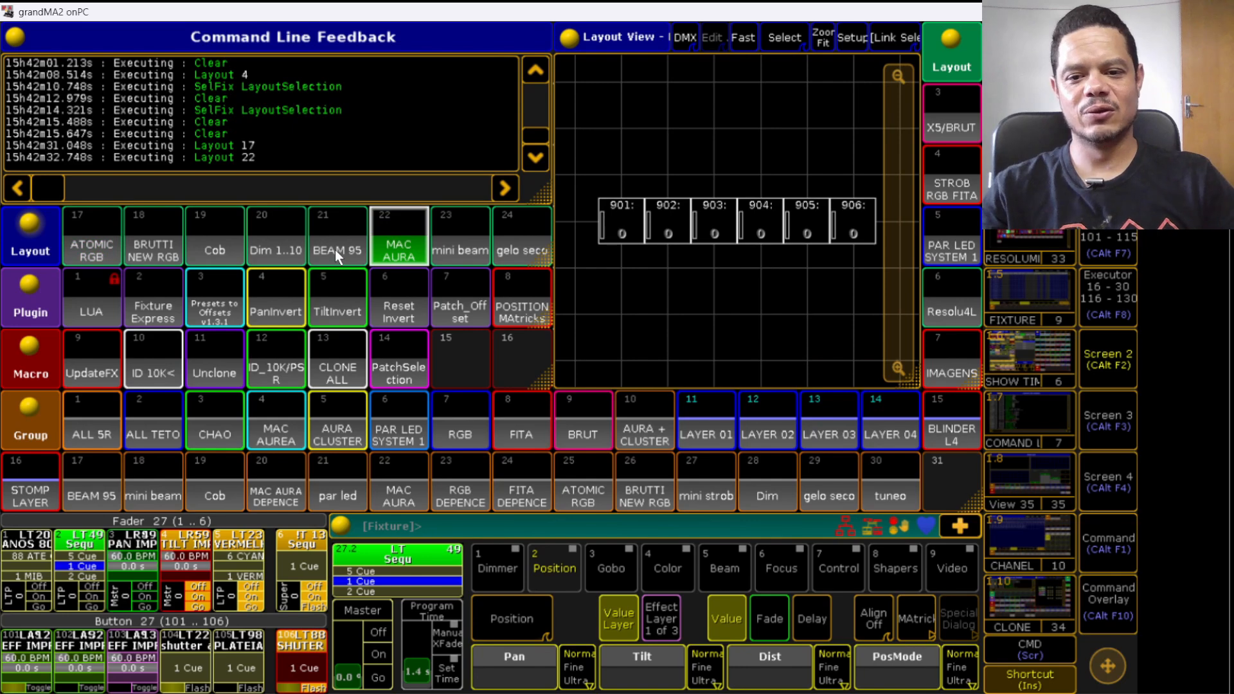
left_click(617, 216)
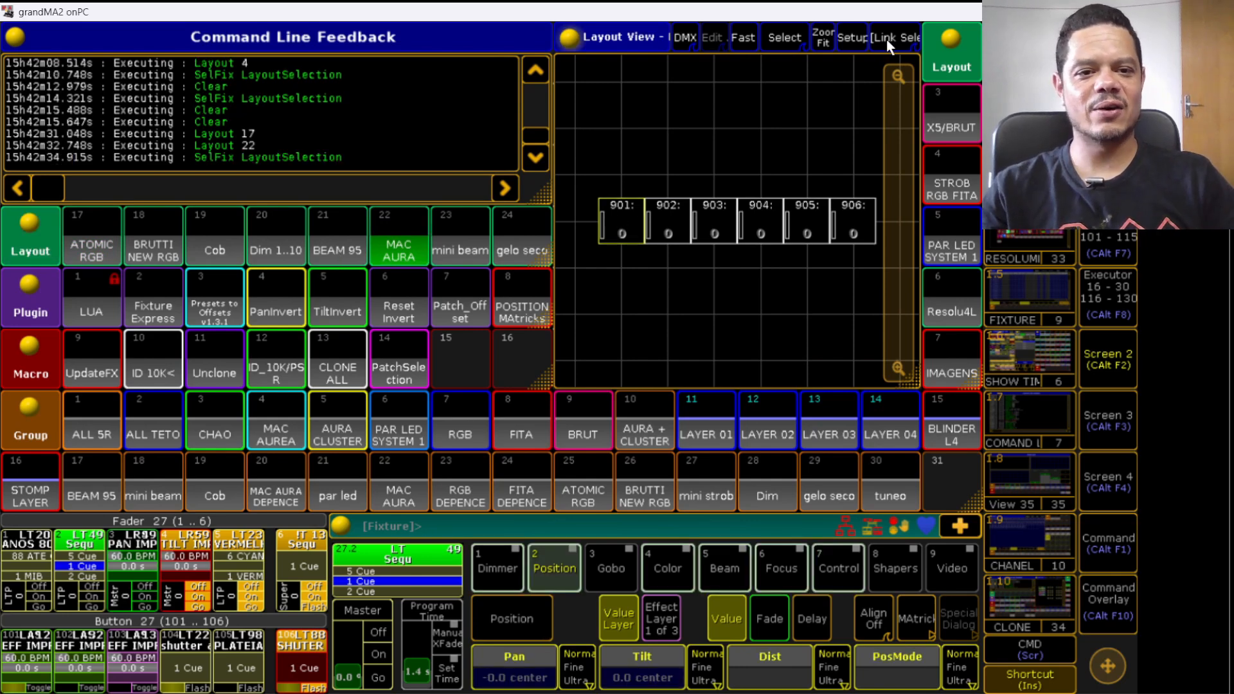
- Enter layout edit mode and set the layout's Snap Grid X and Snap Grid Y to 1
left_click(864, 40)
left_click_drag(631, 211, 588, 185)
left_click(577, 37)
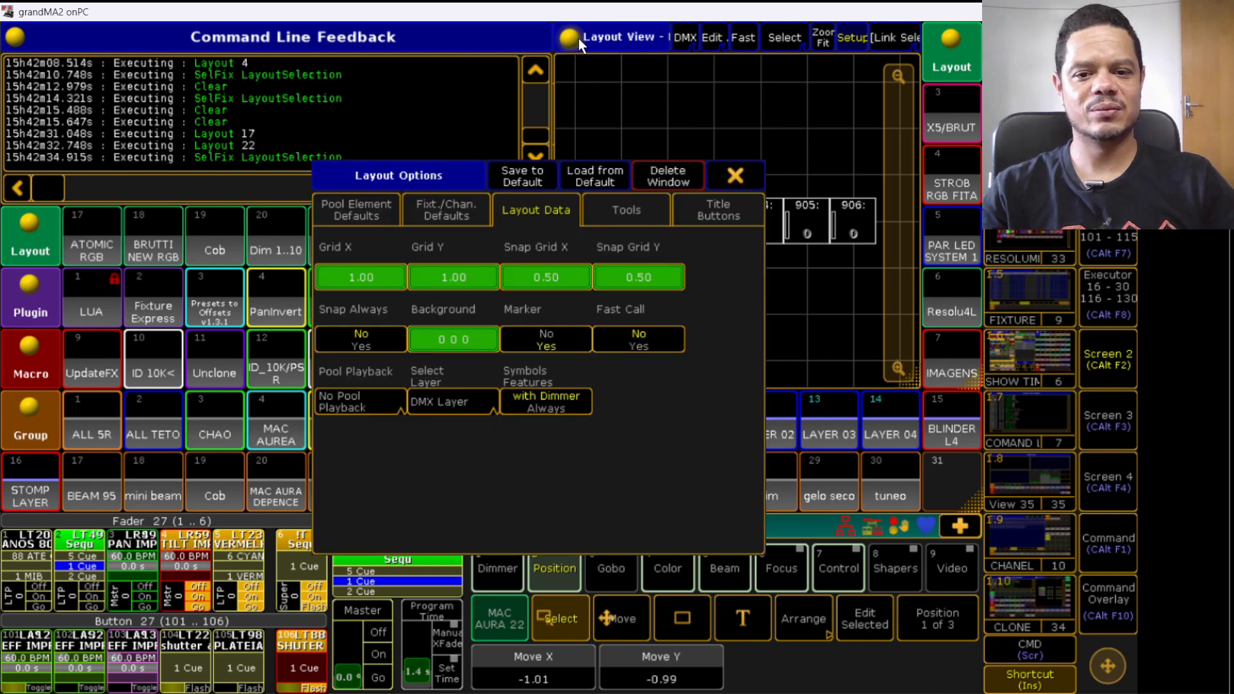
left_click(539, 279)
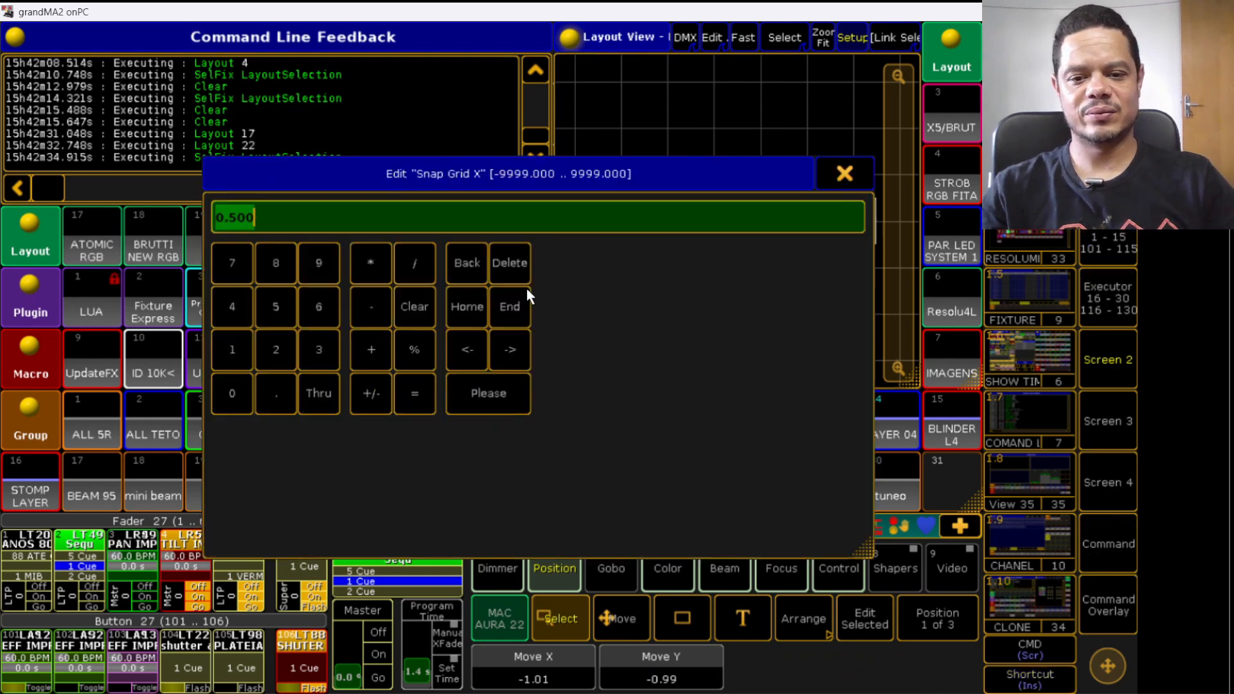
left_click(232, 341)
left_click(453, 379)
left_click(644, 280)
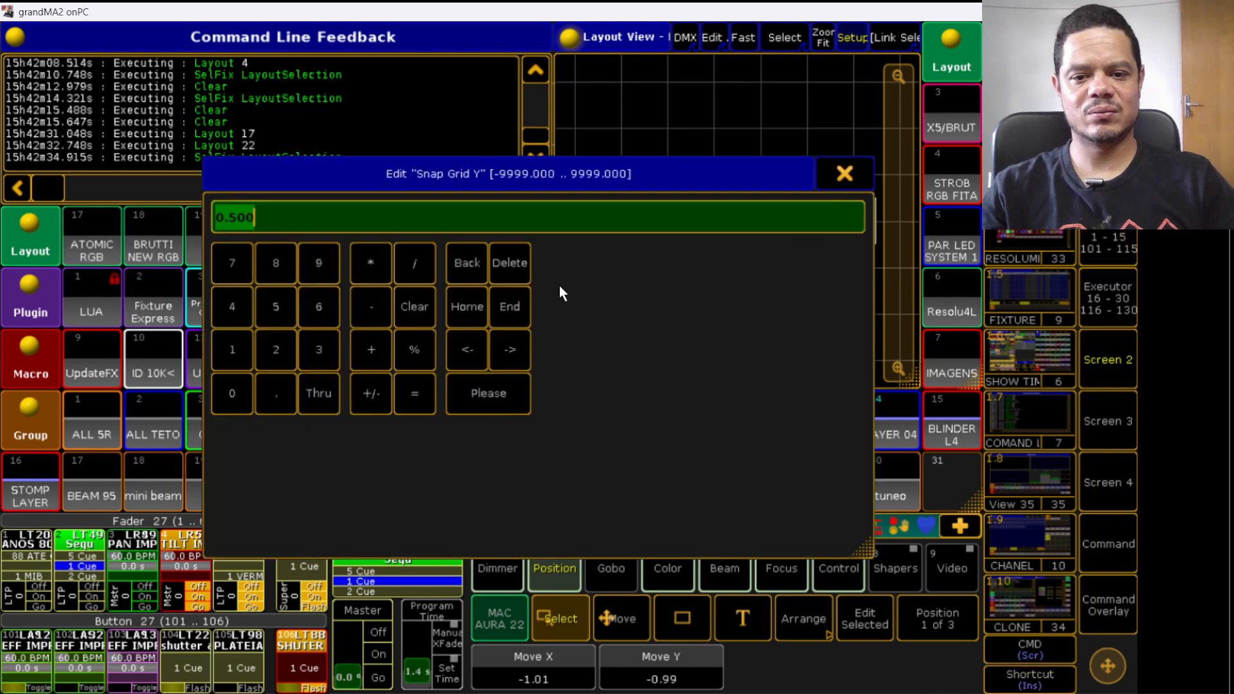
left_click(232, 331)
left_click(454, 381)
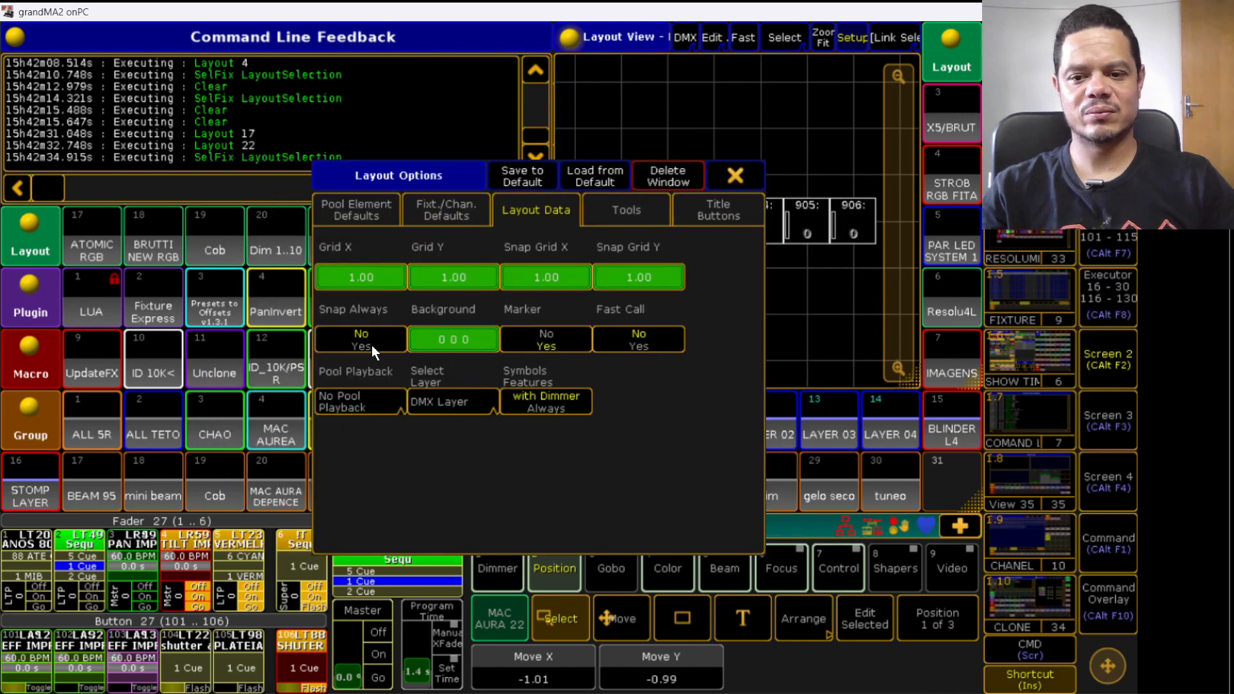
- Rearrange MAC AURA fixtures 901 to 906 into one evenly spaced row on the layout grid
left_click(741, 177)
mouse_move(604, 201)
left_mouse_down()
mouse_move(604, 241)
mouse_move(602, 197)
left_mouse_up()
left_click_drag(856, 214, 799, 190)
left_click_drag(671, 220, 688, 200)
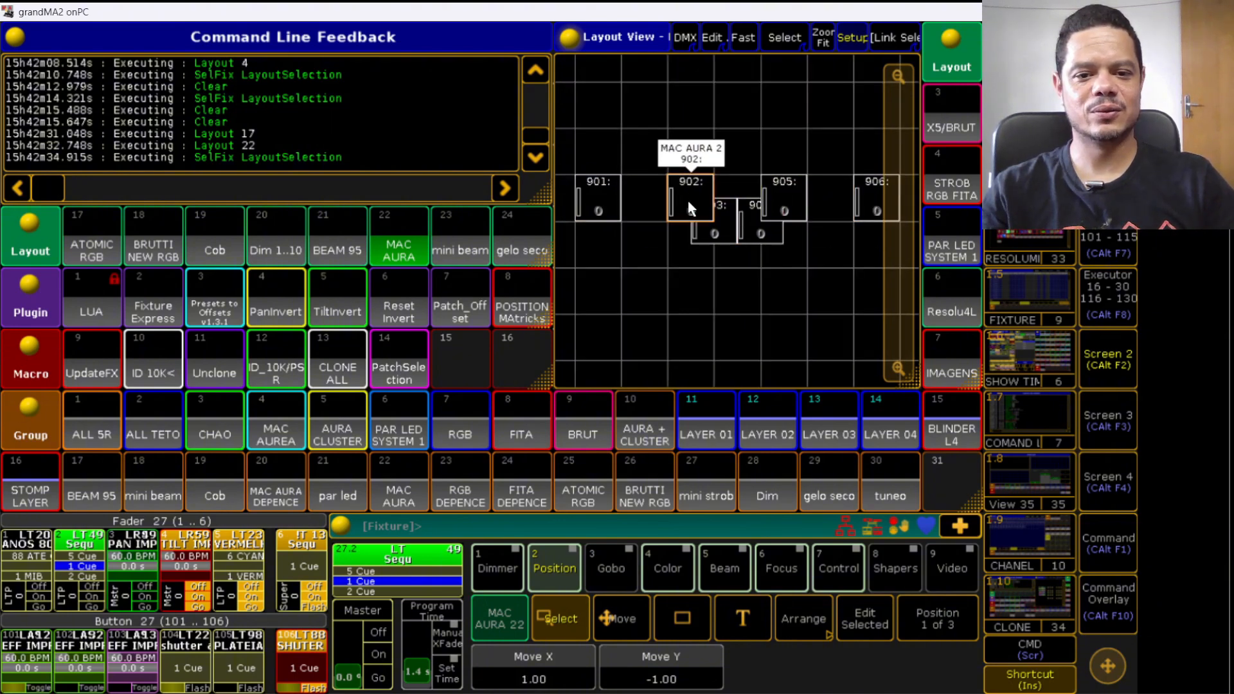
left_click(826, 43)
left_click_drag(613, 204, 575, 203)
left_click_drag(690, 203, 651, 200)
left_click_drag(716, 224, 737, 207)
left_click(822, 40)
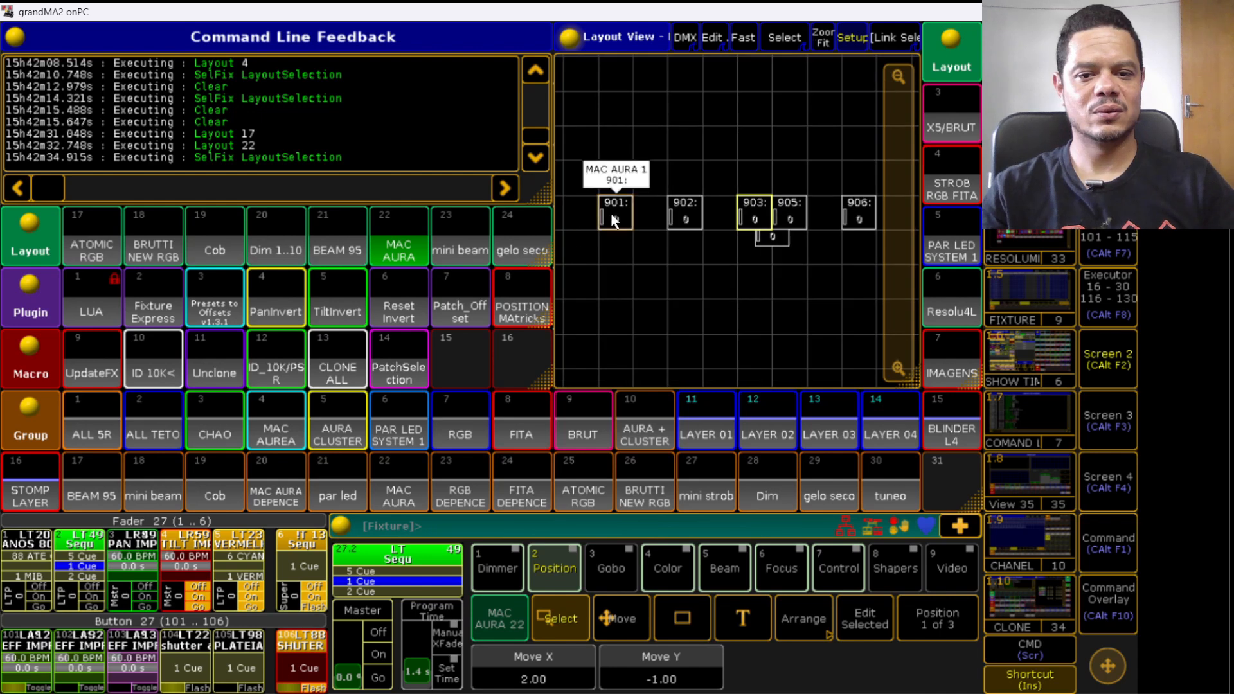
left_click_drag(611, 219, 558, 217)
left_click_drag(690, 217, 630, 219)
left_click_drag(753, 215, 891, 226)
left_click(818, 40)
left_click(822, 35)
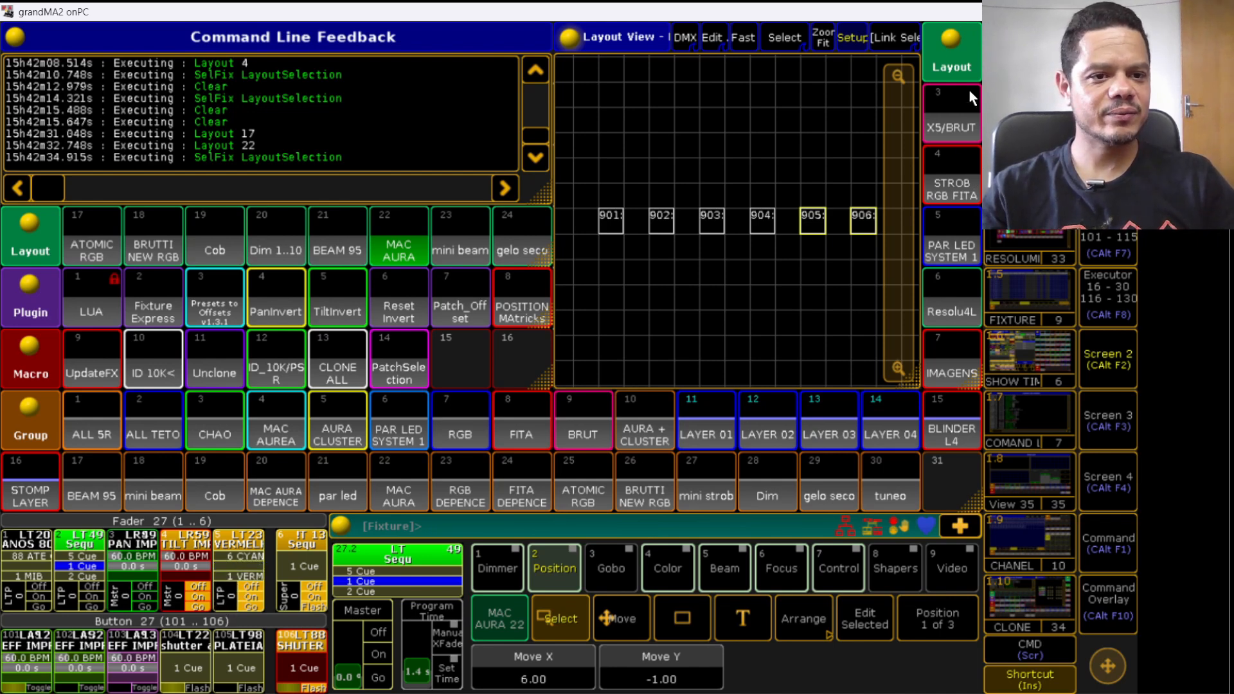
- Open layout 10 MAC AURA DEPENCE, raise a playback fader and select both rows of its fixtures
scroll(934, 215, "up", 2)
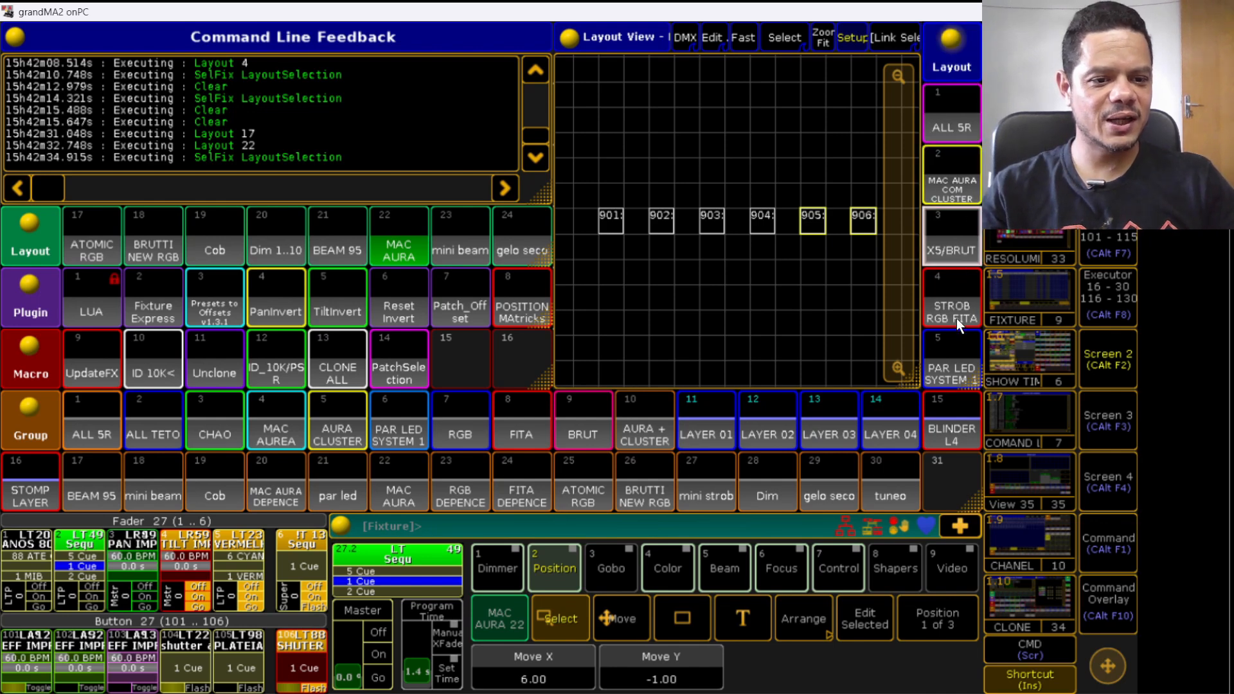
scroll(956, 318, "down", 4)
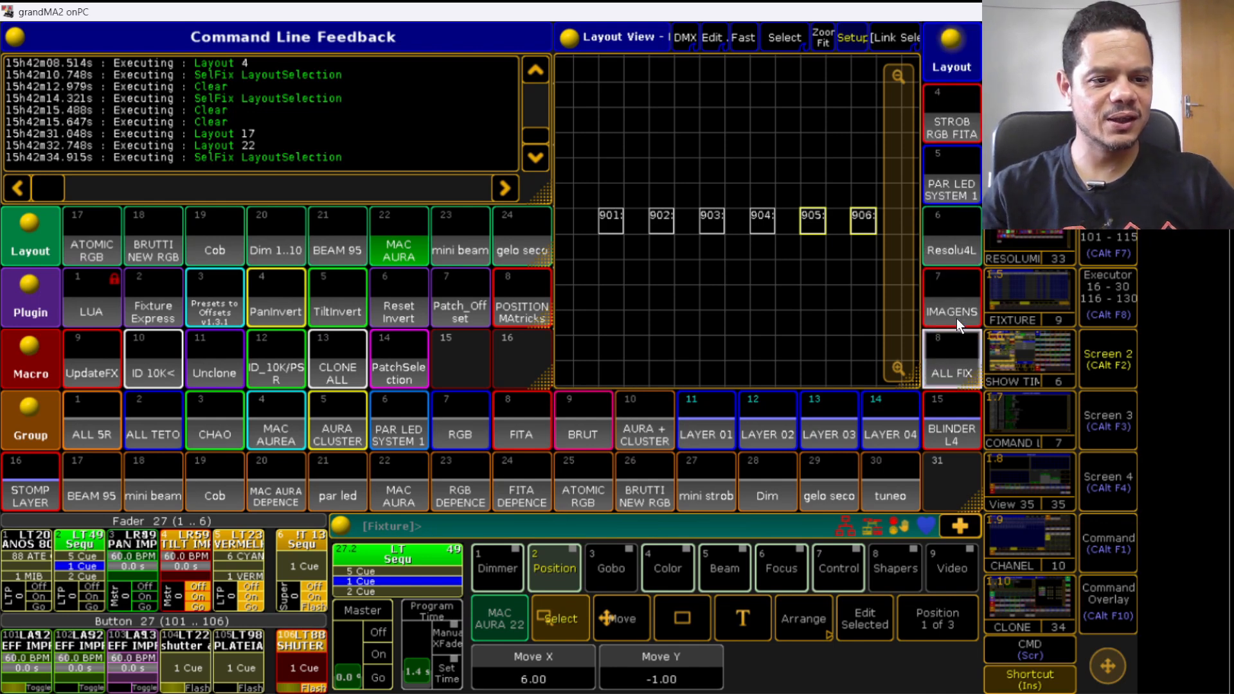
scroll(956, 318, "down", 1)
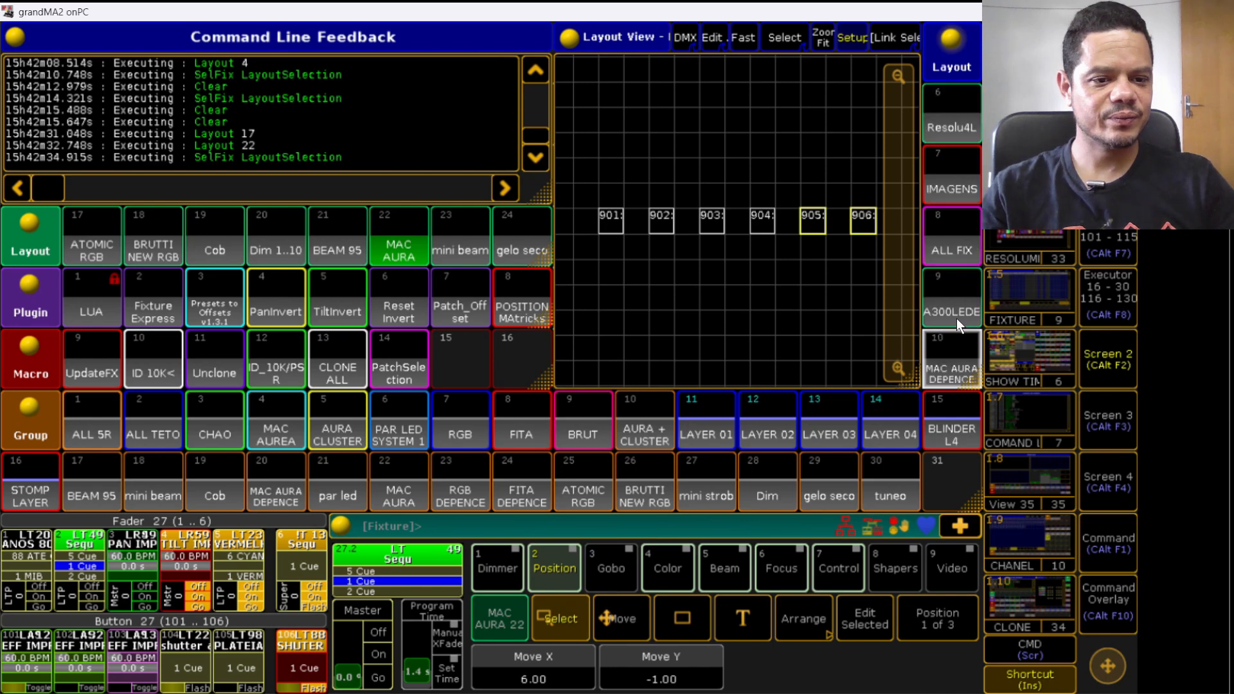
left_click(953, 343)
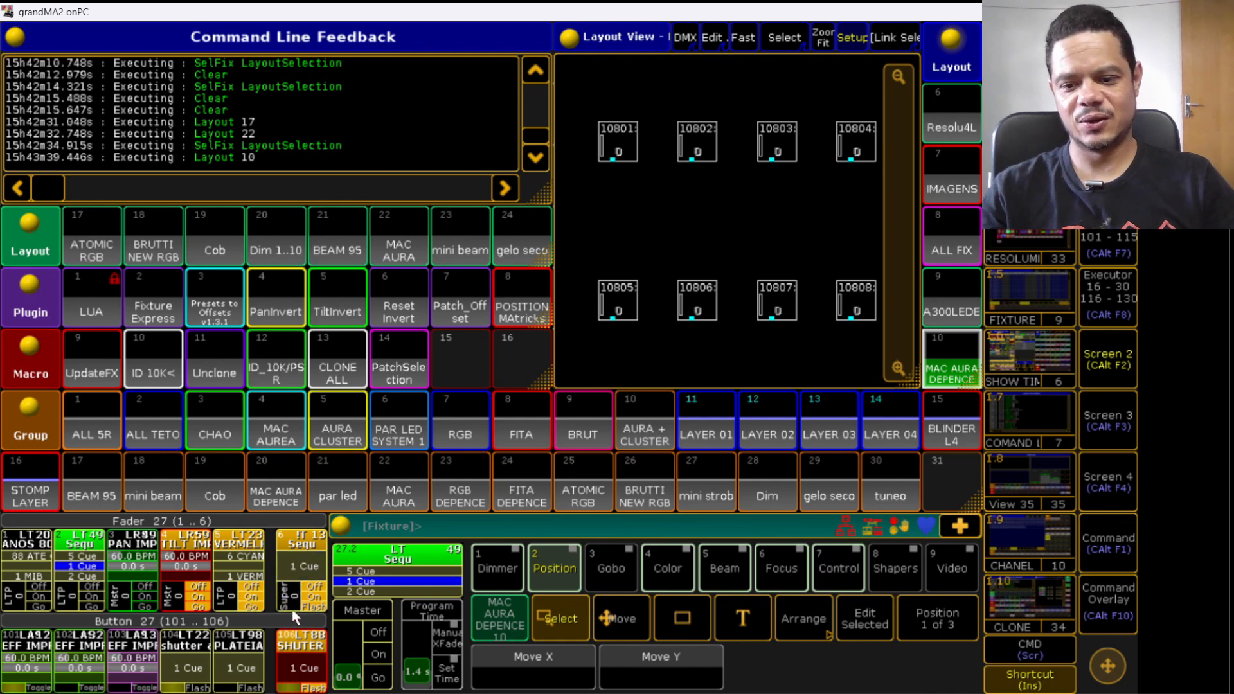
left_click_drag(232, 590, 256, 558)
left_click(398, 242)
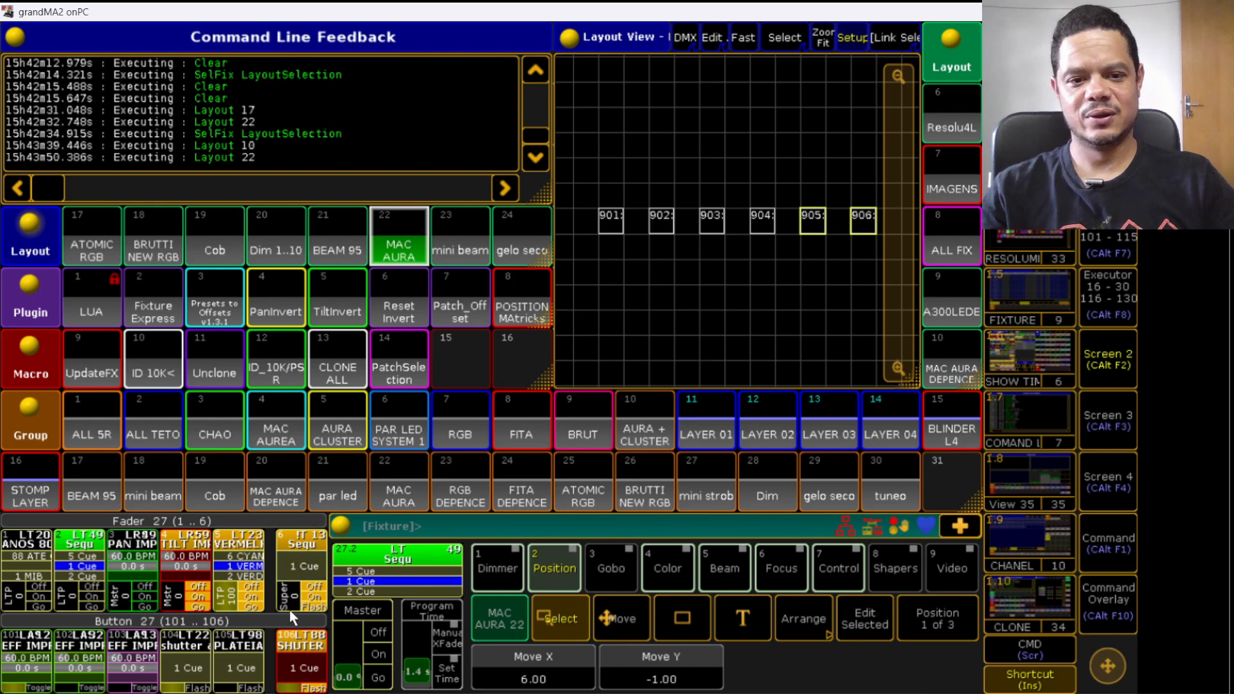
left_click(956, 367)
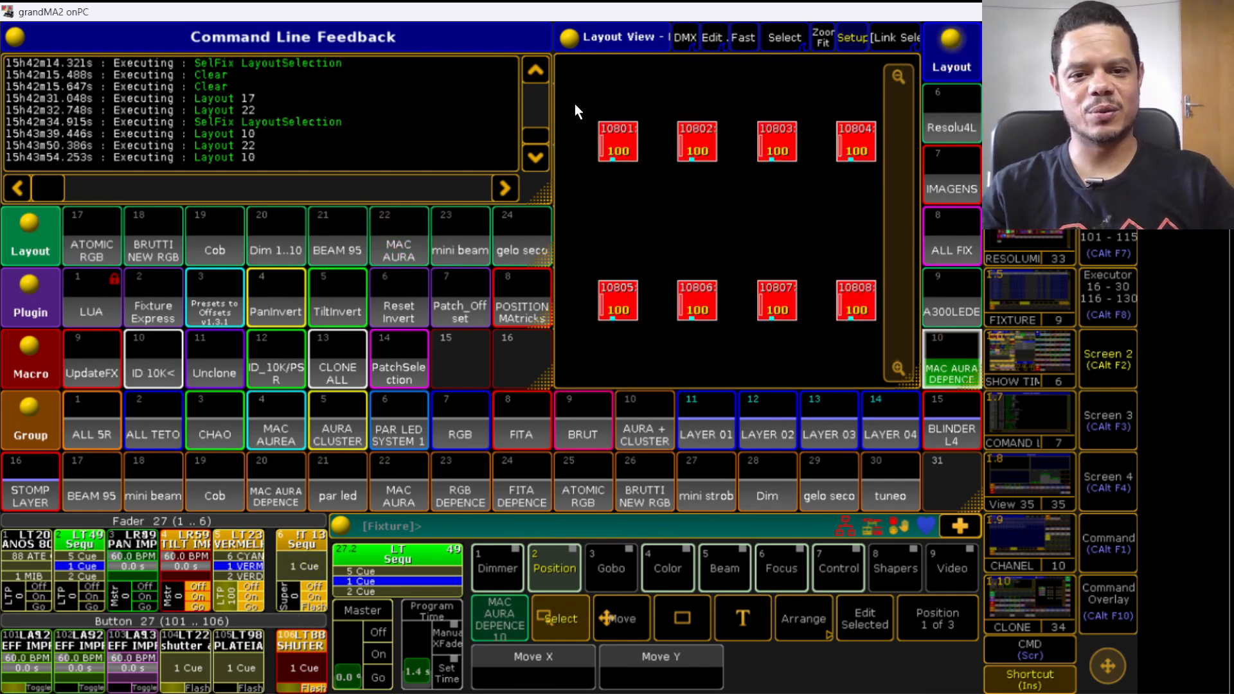
left_click_drag(576, 99, 877, 176)
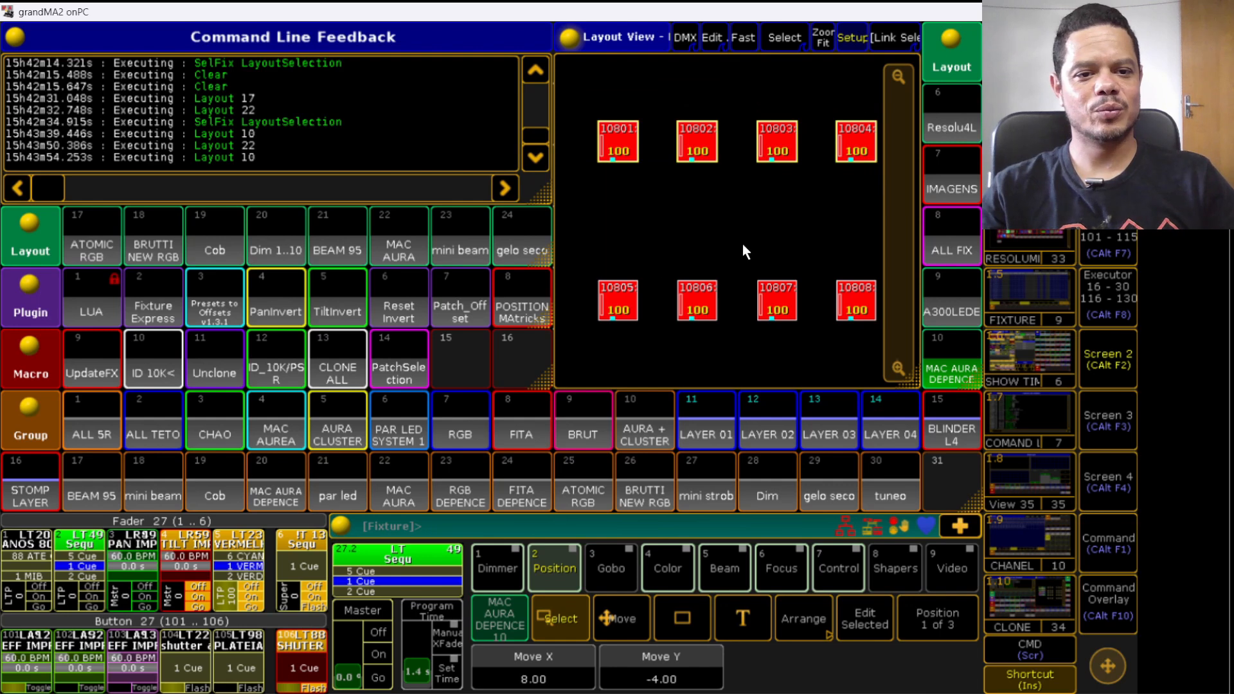
left_click_drag(569, 302, 893, 327)
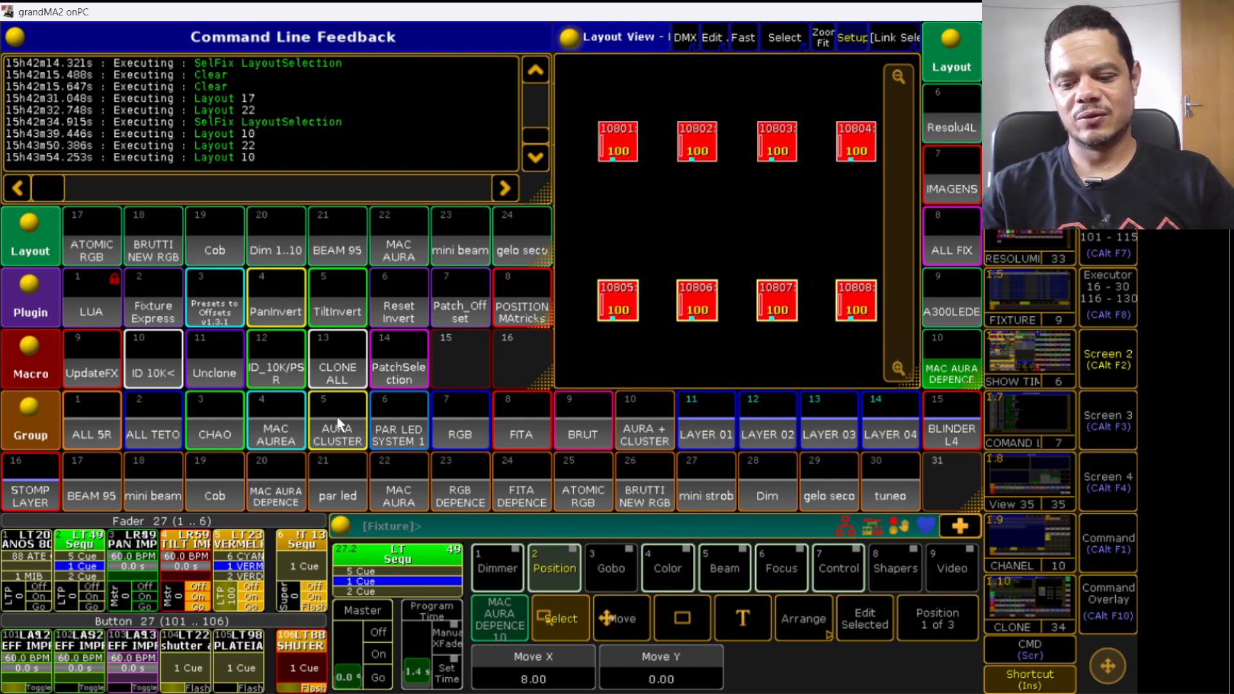
- Inspect effect 32 EFF IMPROVISO MEDIO on executor 27.102, then toggle executor 27.101 on
left_click(67, 669)
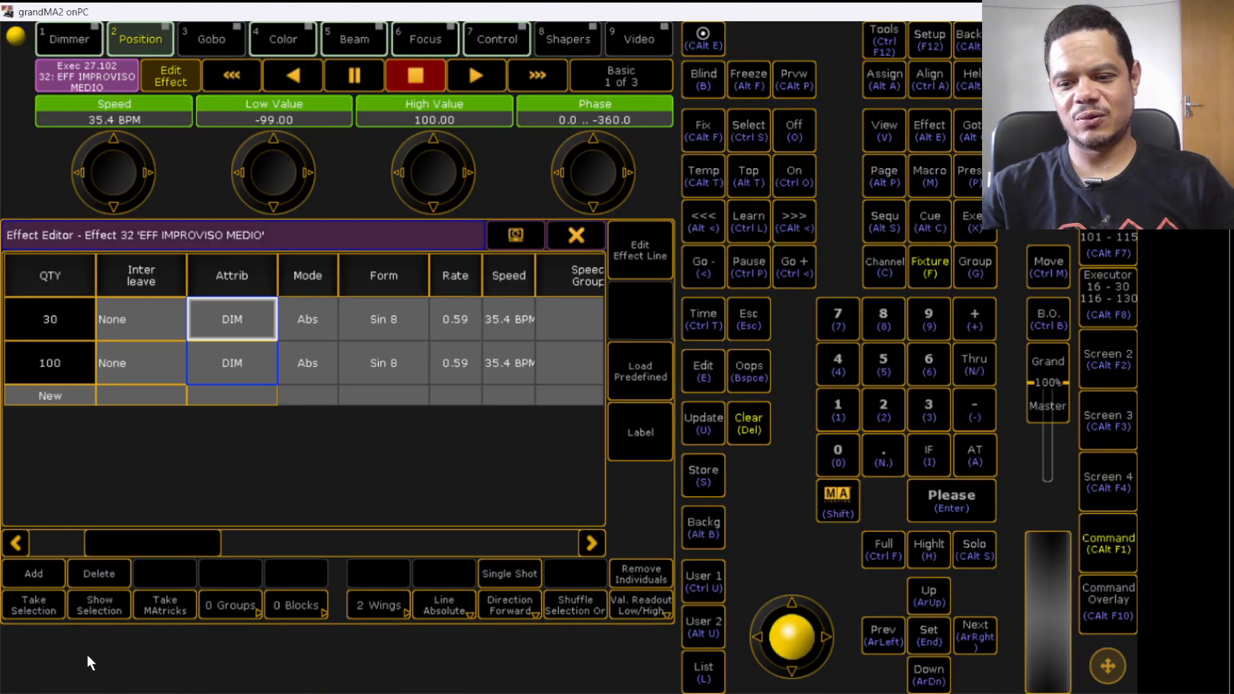
left_click(584, 232)
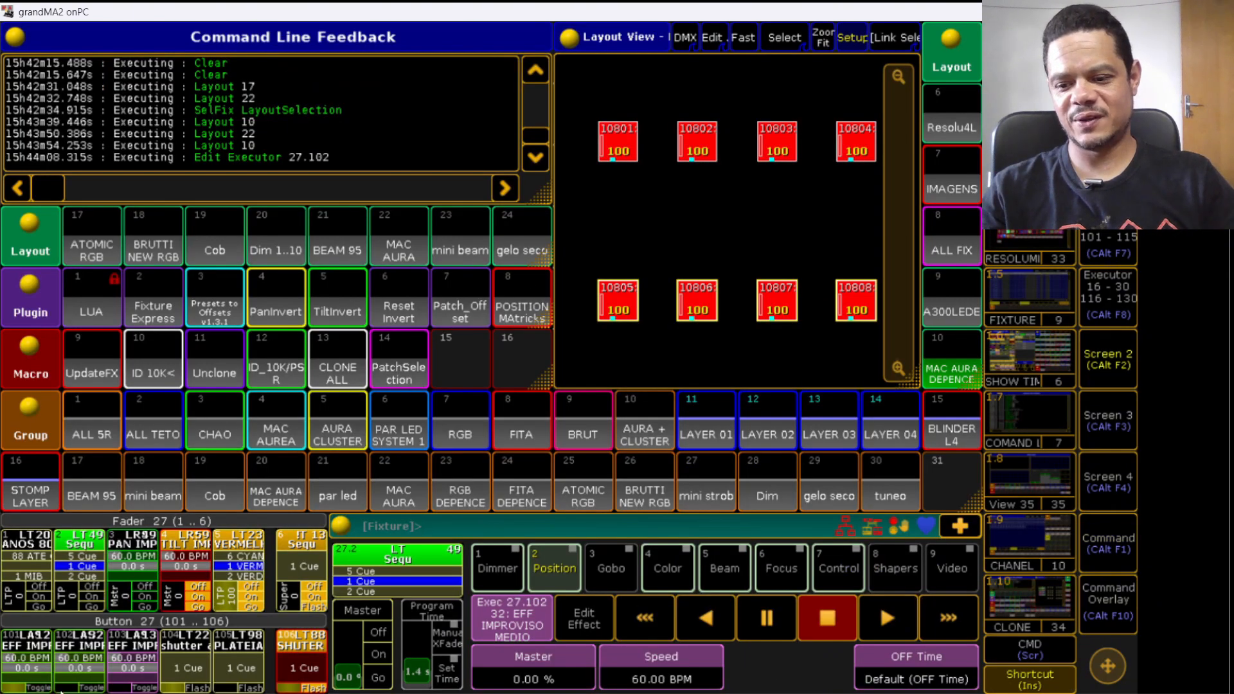
left_click(28, 688)
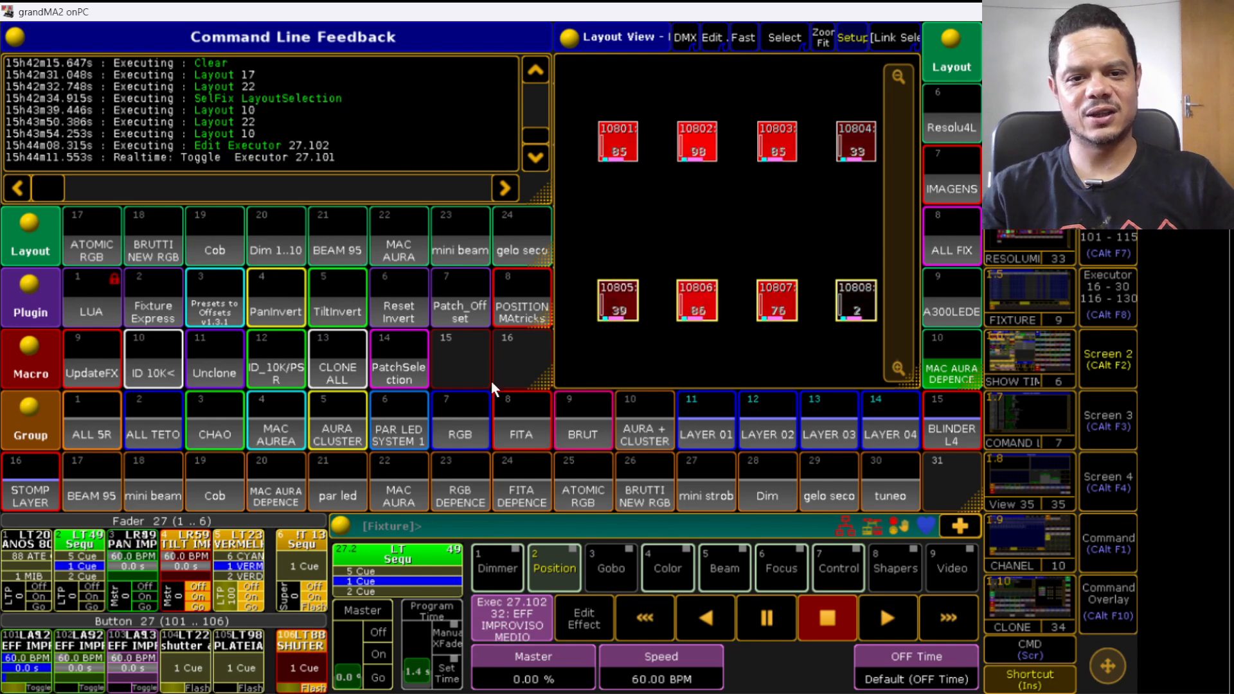
- Switch between layouts 22 and 10, leave edit mode and select fixtures in layout 10 with the effect running
left_click(386, 244)
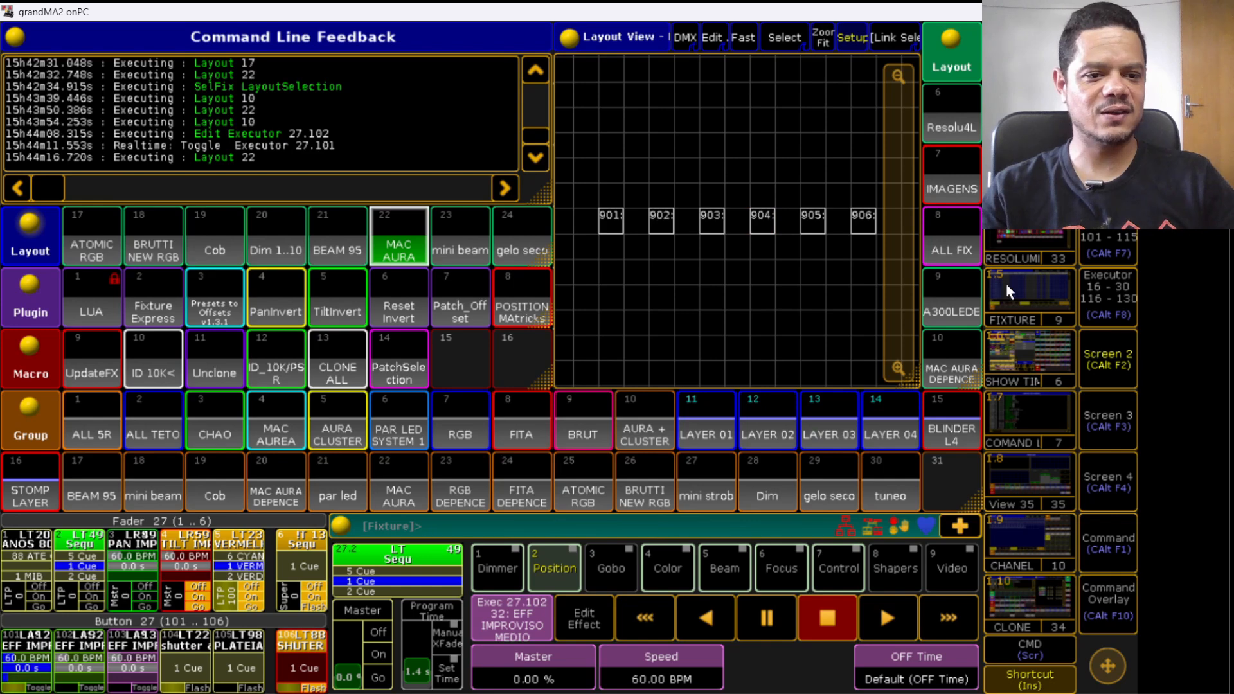
left_click(945, 351)
left_click(588, 122)
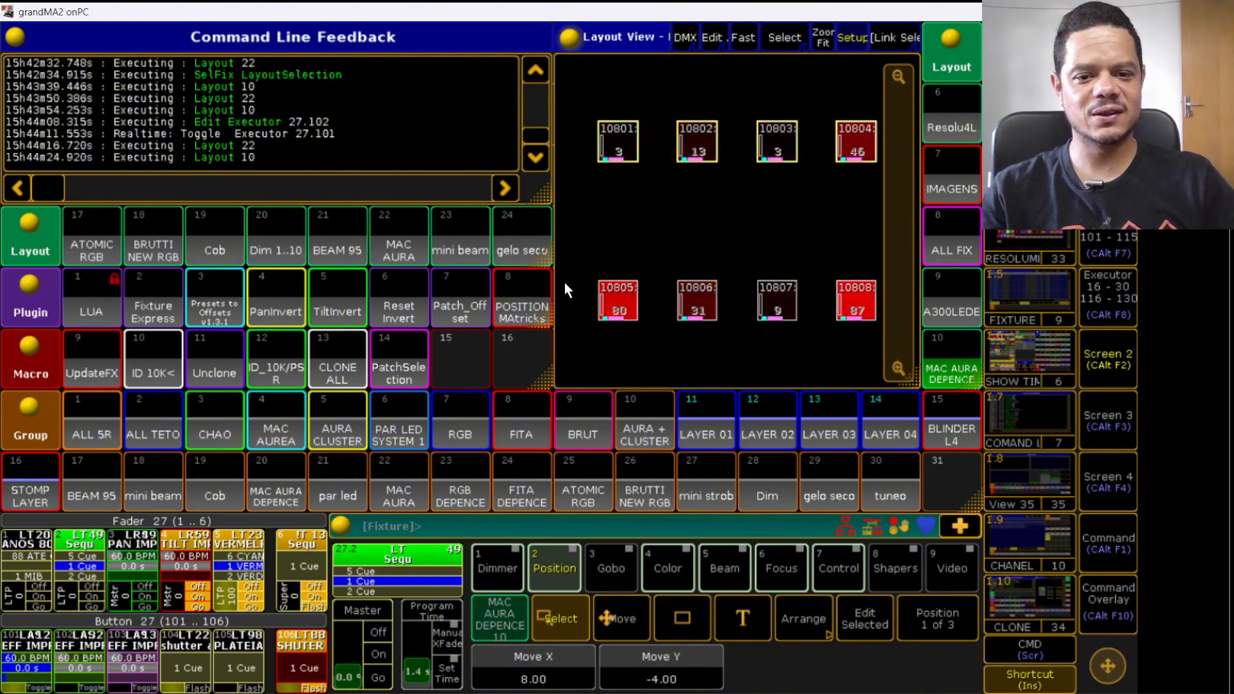
left_click(849, 42)
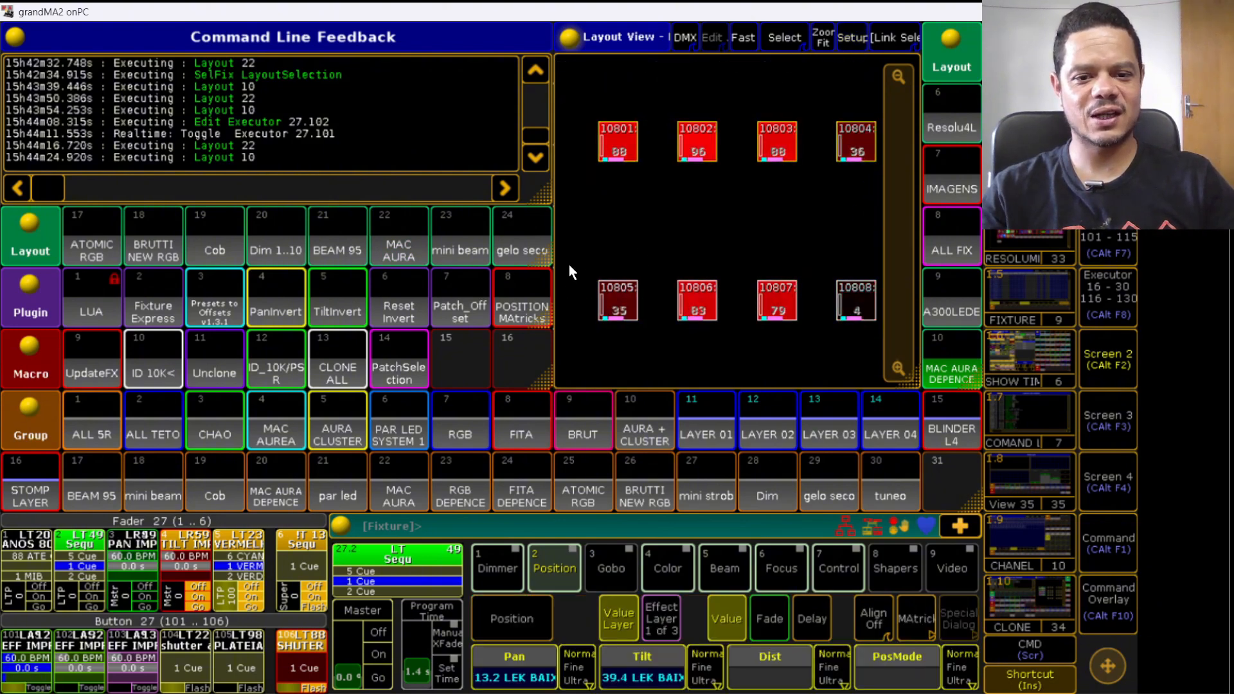
left_click_drag(574, 268, 731, 329)
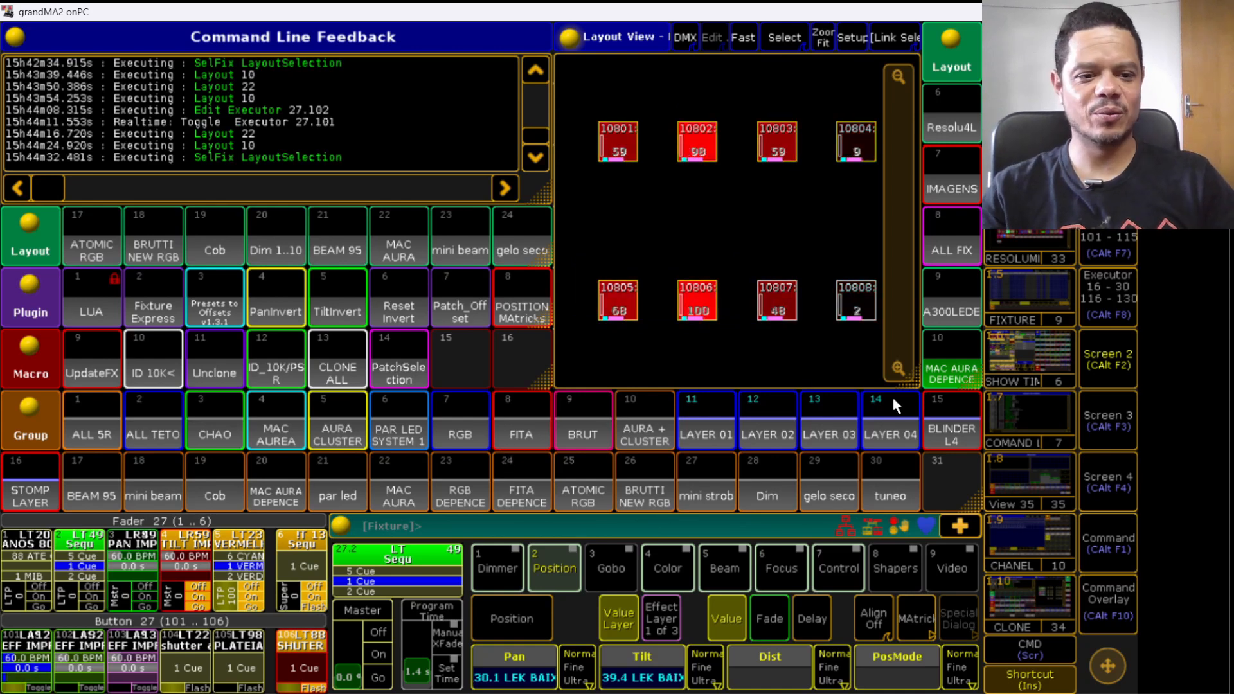
key("BackSpace")
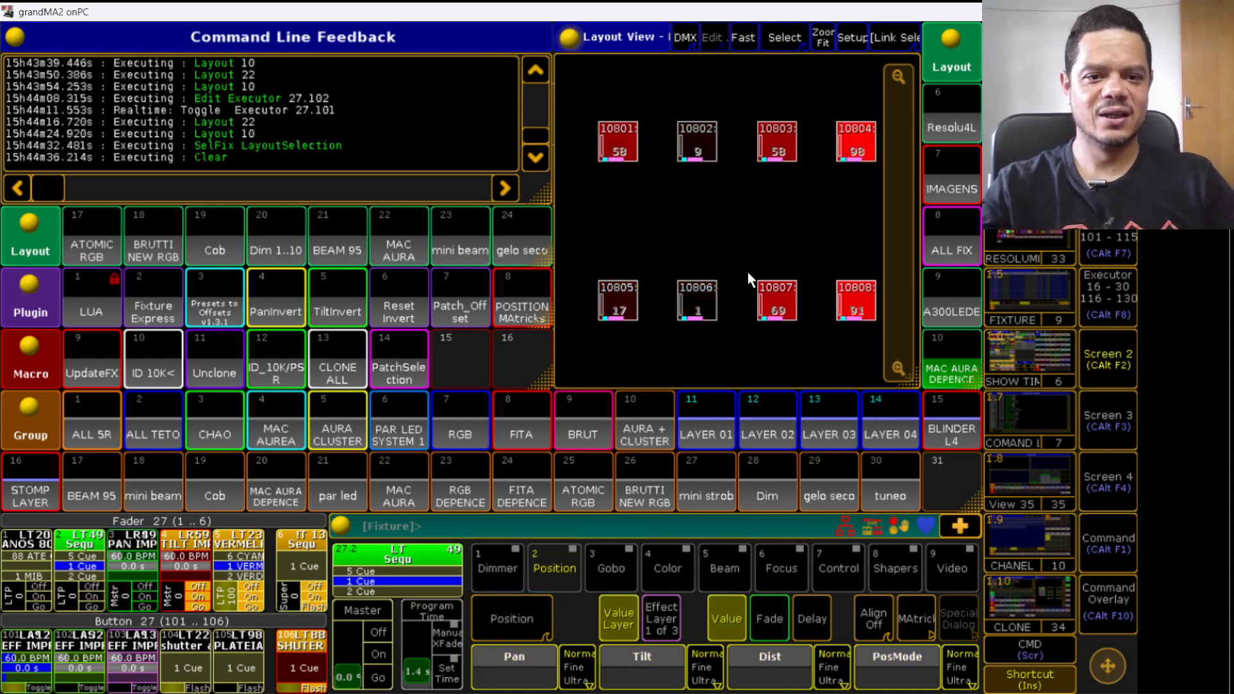
left_click_drag(569, 103, 791, 183)
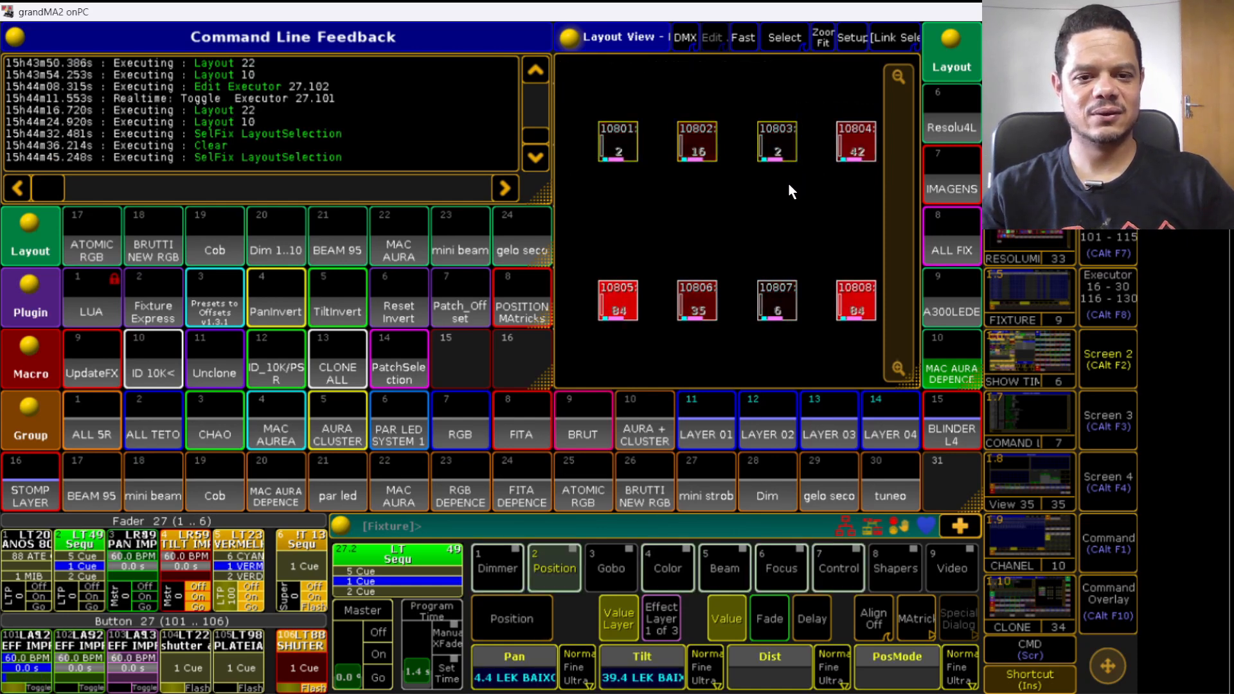
key("c")
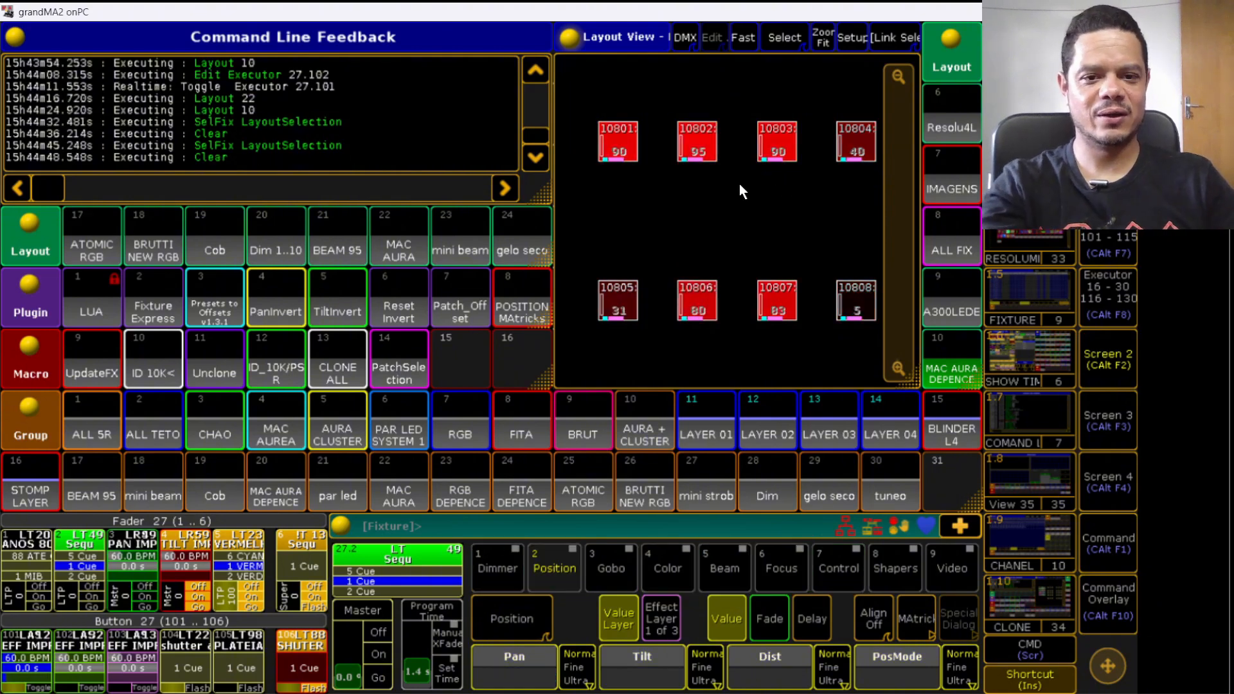
- Select fixtures 10805, 10801, 10802, 10803 and 10808 one by one in layout 10
left_click(619, 298)
left_click(631, 140)
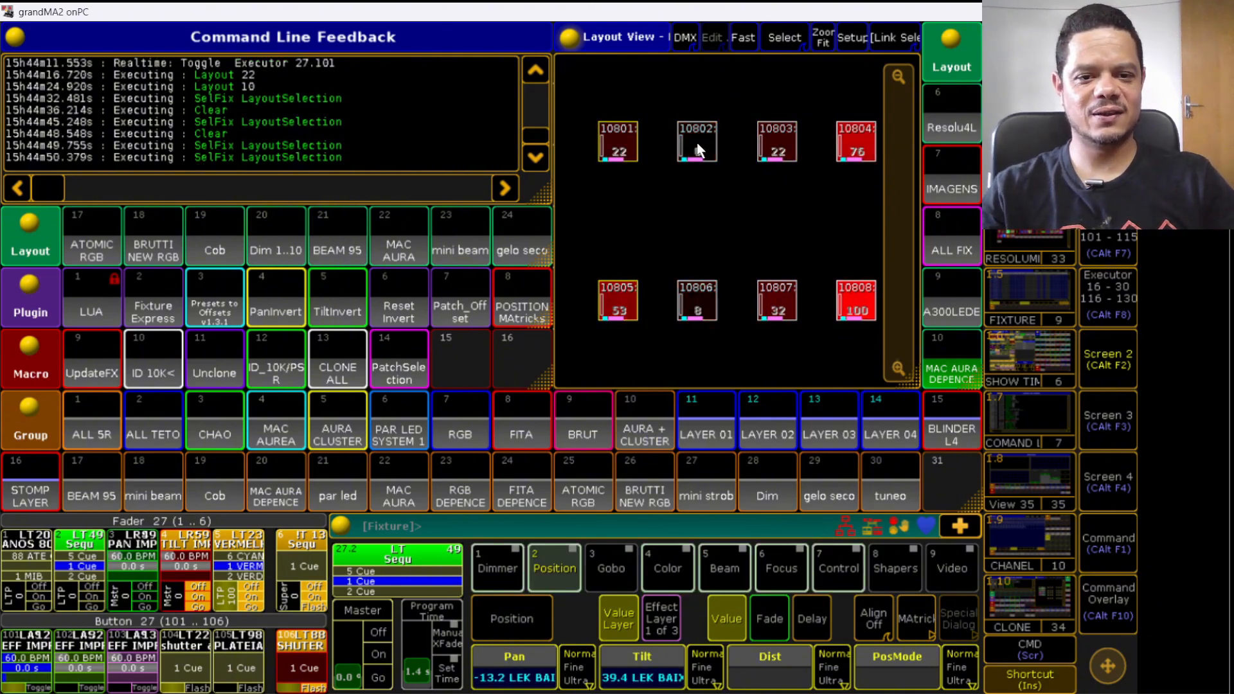
left_click(697, 139)
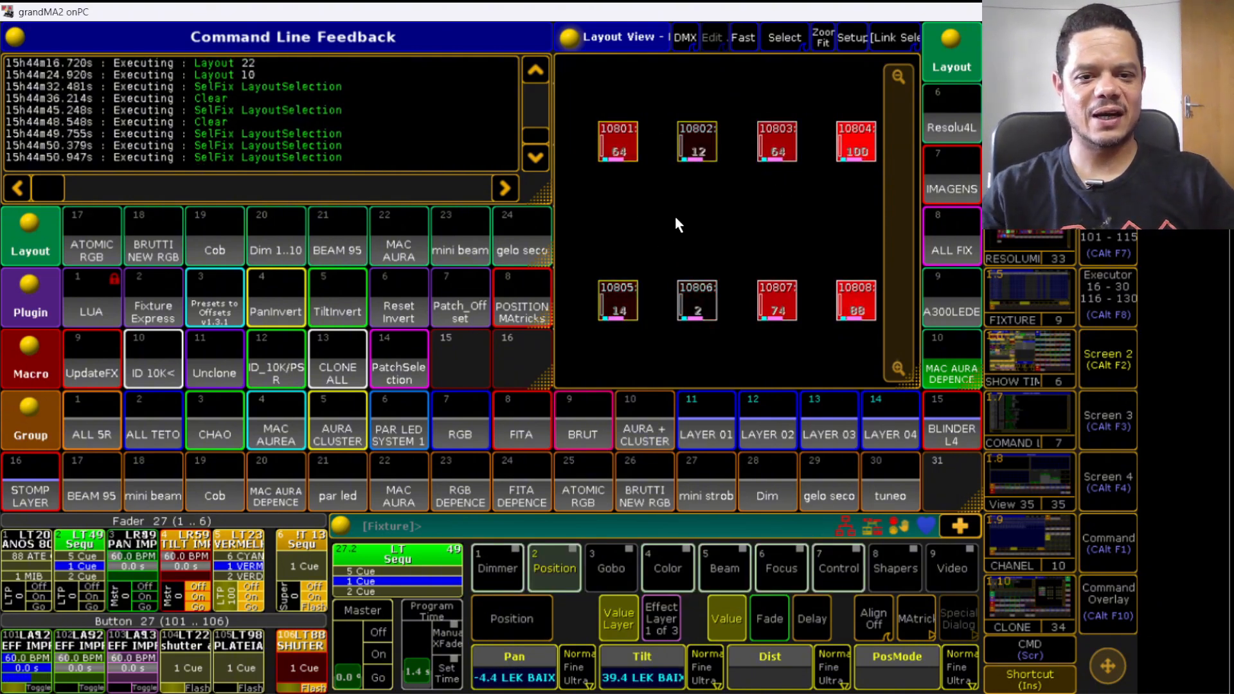
left_click(793, 141)
left_click(854, 307)
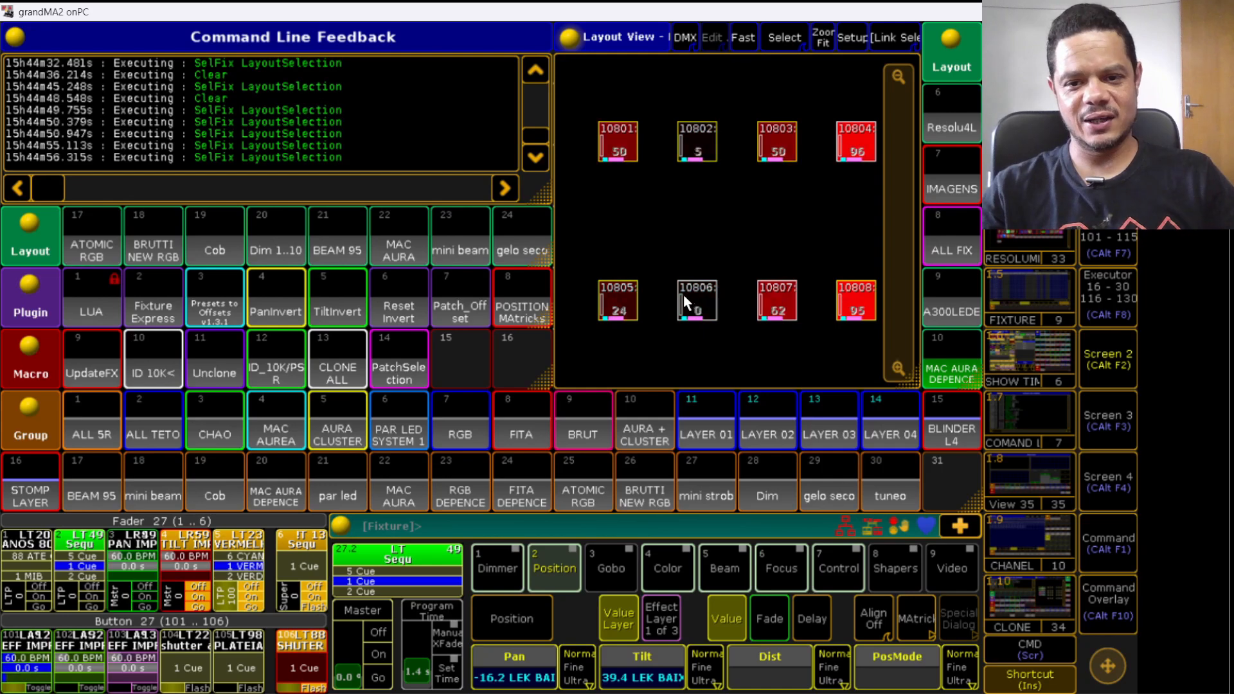
- Run macro 13 CLONE ALL to clone the selected fixtures onto MAC AURA fixtures 901 to 906 selected in layout 22
left_click(342, 359)
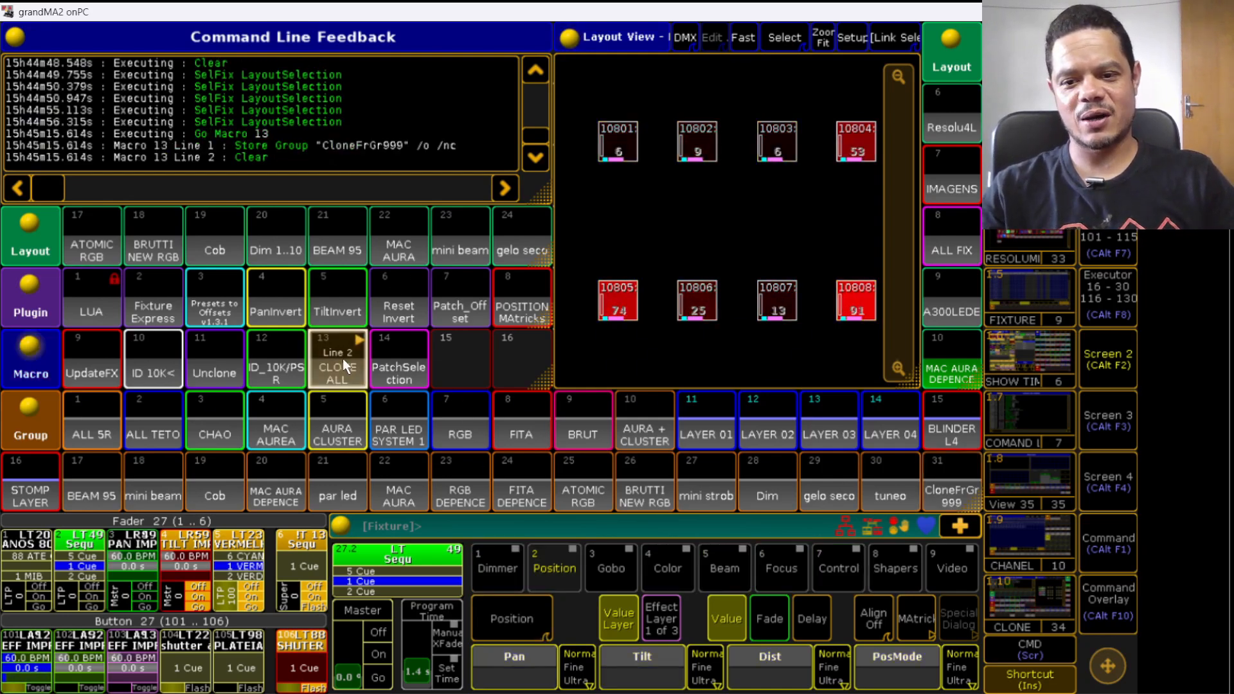
left_click(402, 240)
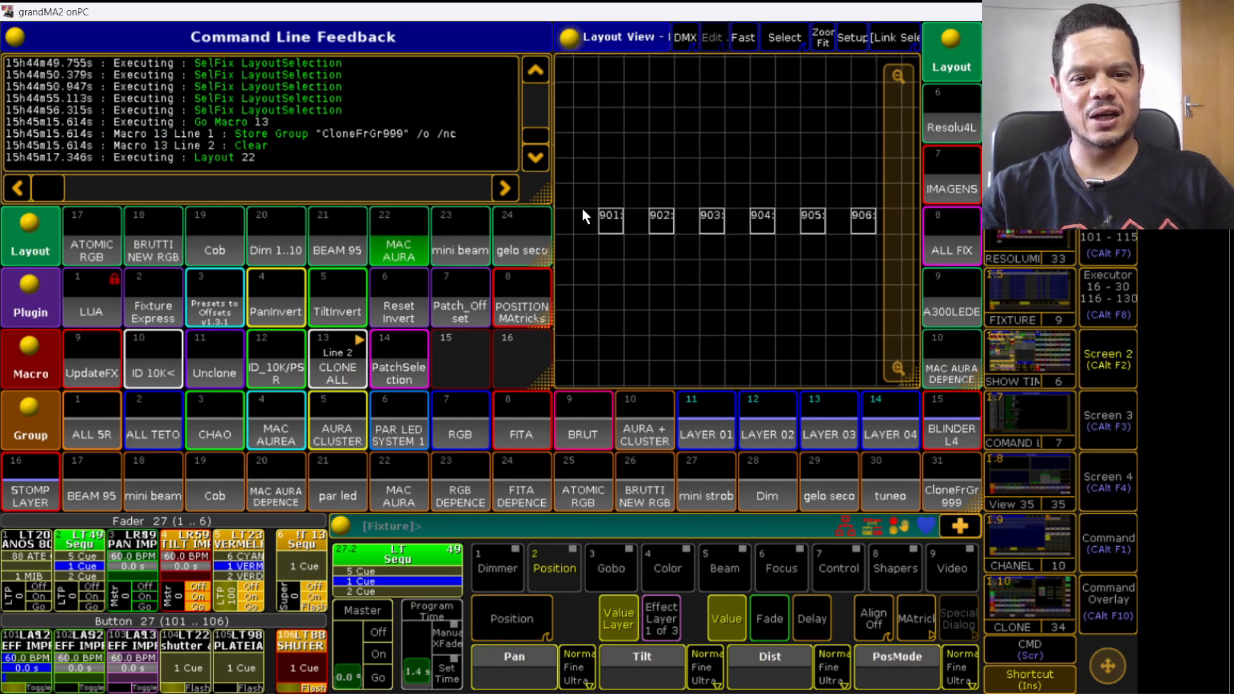
left_click_drag(582, 206, 880, 245)
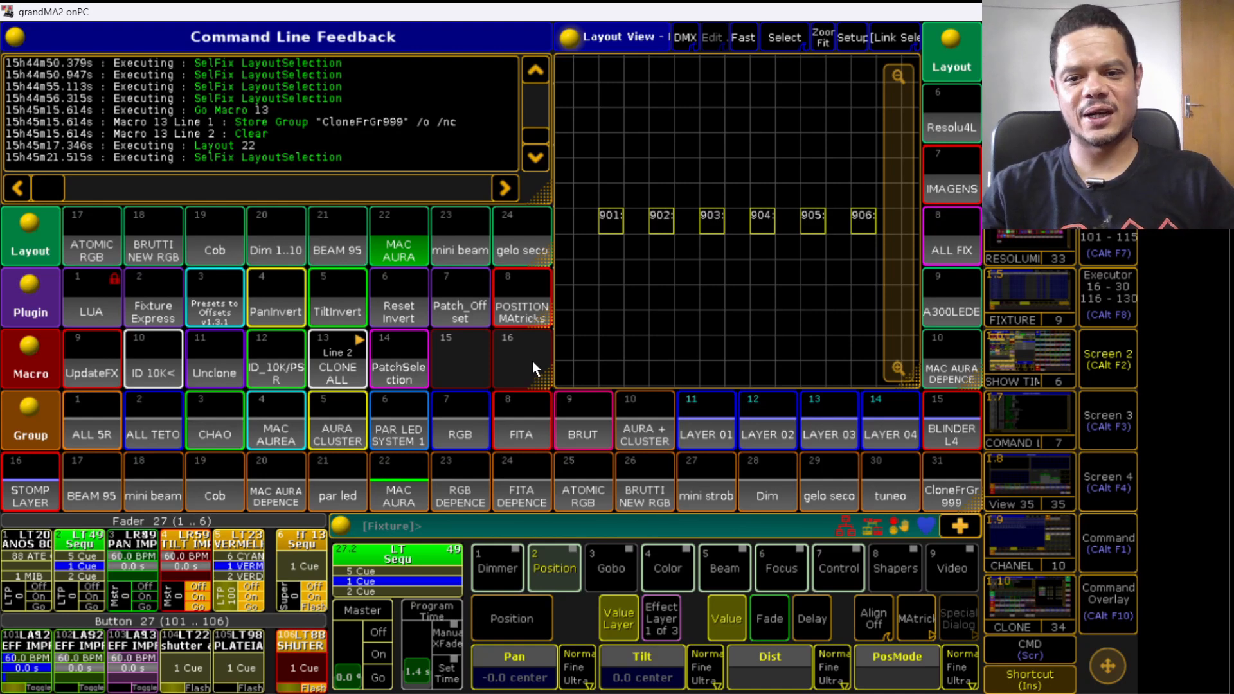
left_click(346, 361)
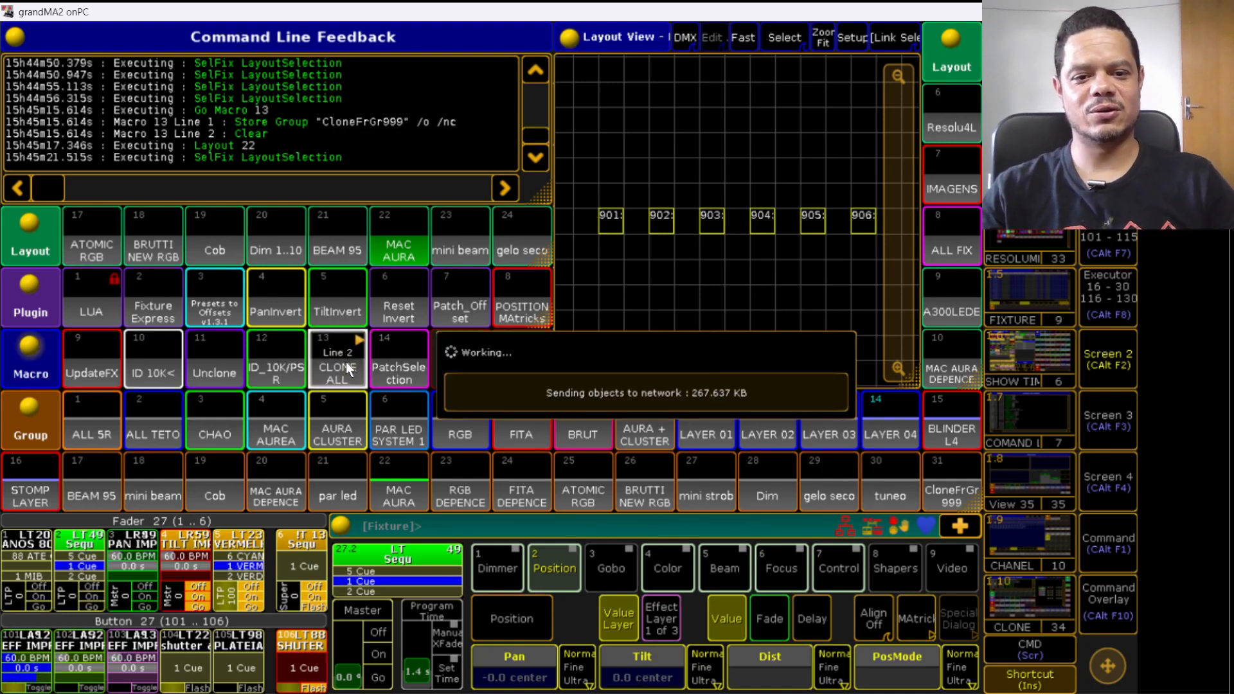